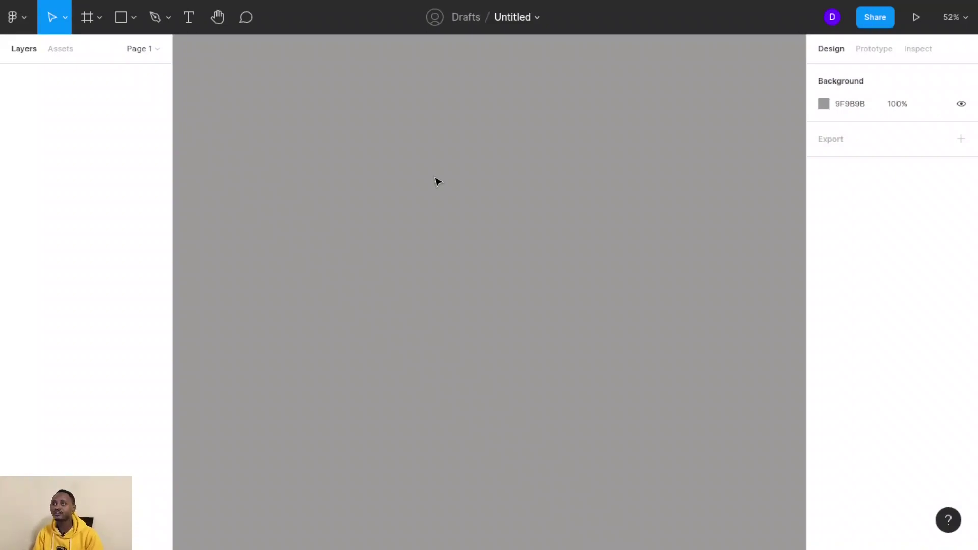
Rename the design file as "Tshirt Branding".
{"action": "left_click", "coordinate": [516, 24]}
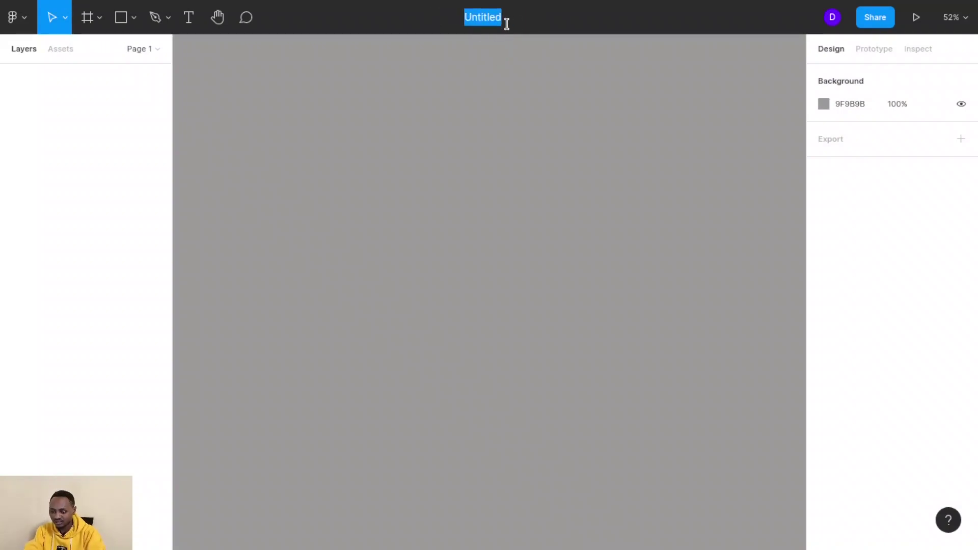
{"action": "type", "text": "Trsh"}
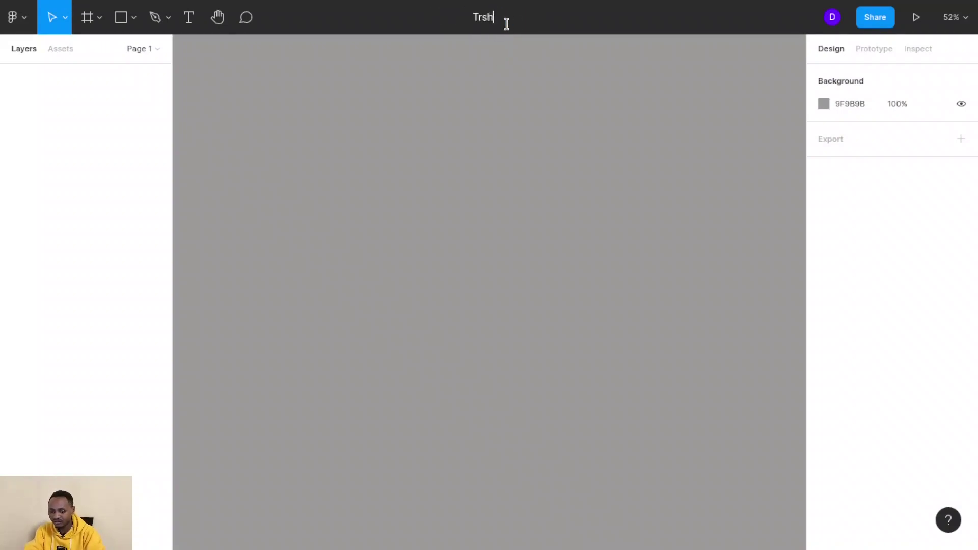
{"action": "key", "text": "BackSpace"}
{"action": "key", "text": "BackSpace"}
{"action": "key", "text": "BackSpace"}
{"action": "type", "text": "shirt "}
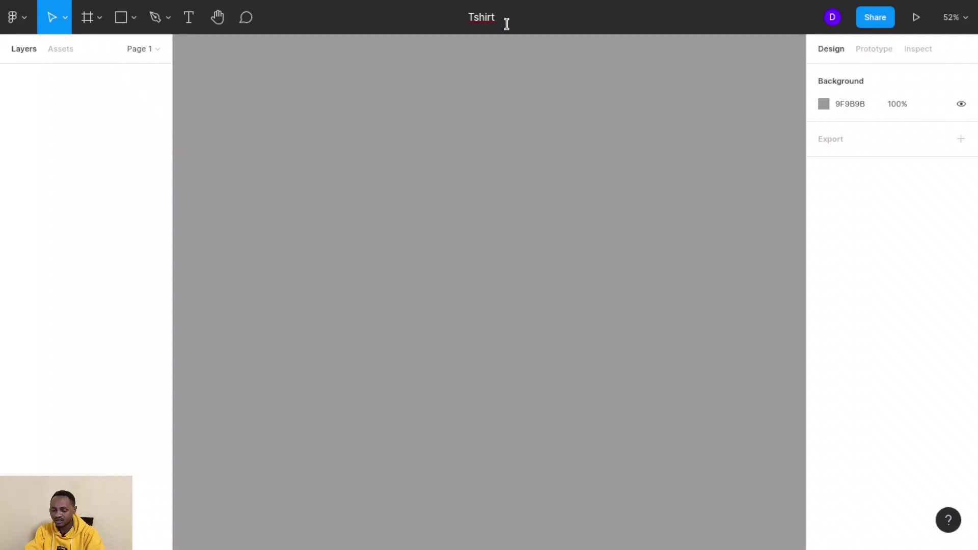
{"action": "type", "text": "Bra"}
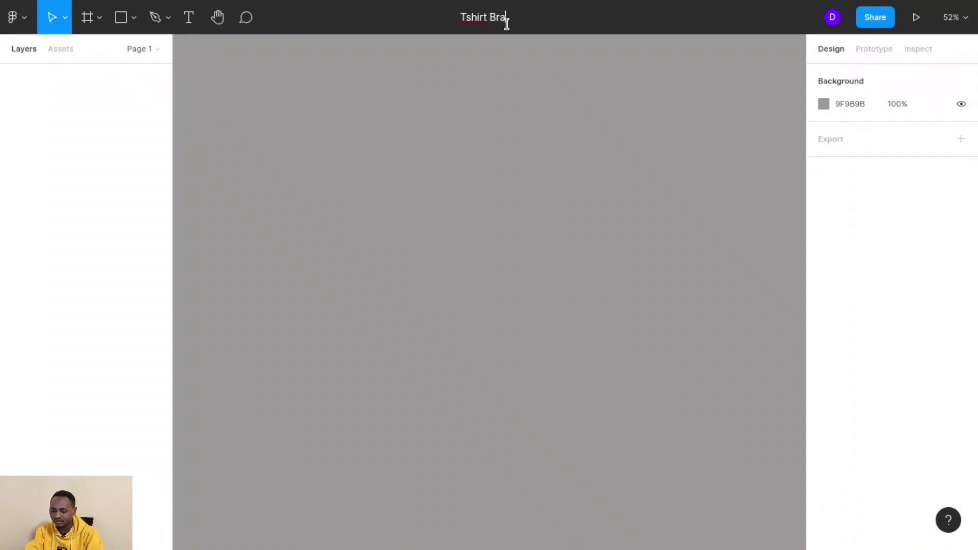
{"action": "type", "text": "nding"}
{"action": "key", "text": "Return"}
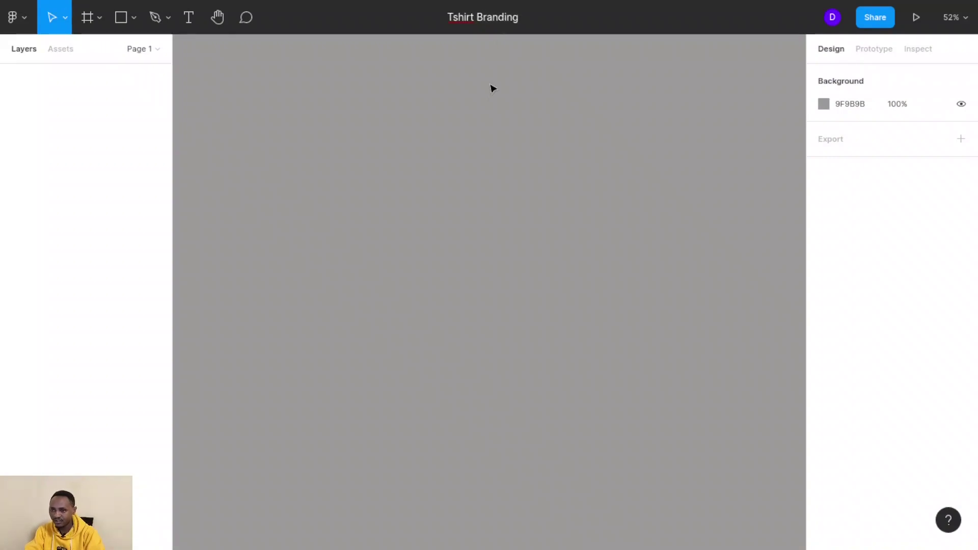
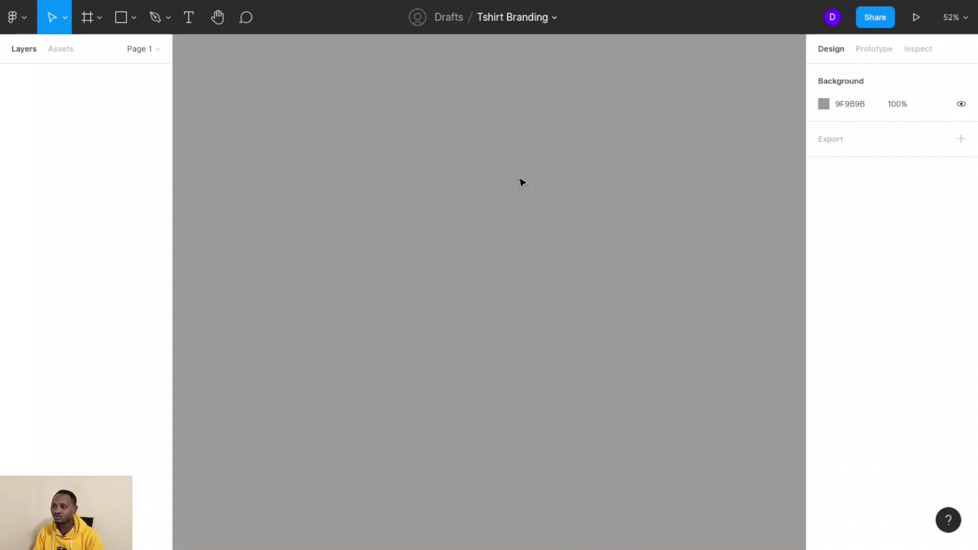
Change the canvas background to the dark red colour 500303.
{"action": "left_click", "coordinate": [824, 103]}
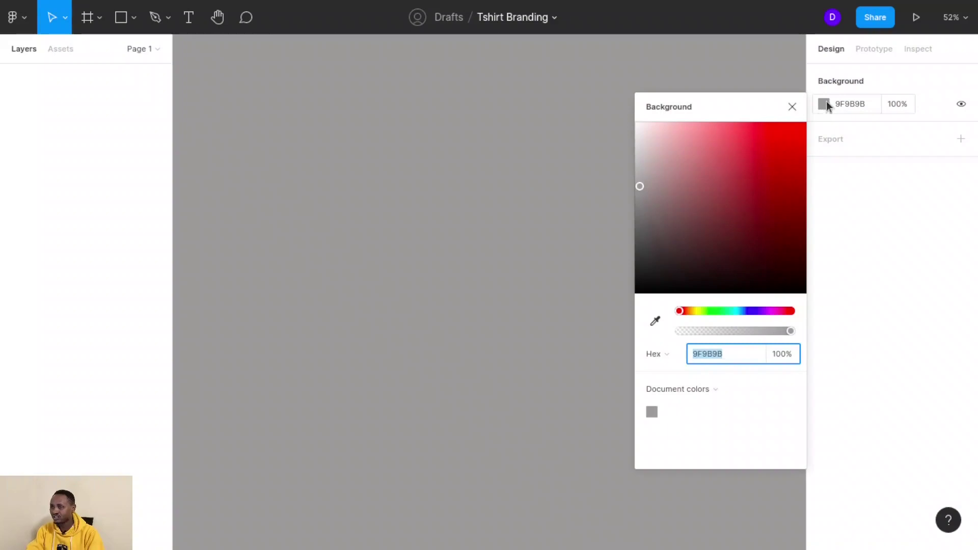
{"action": "left_click", "coordinate": [790, 254]}
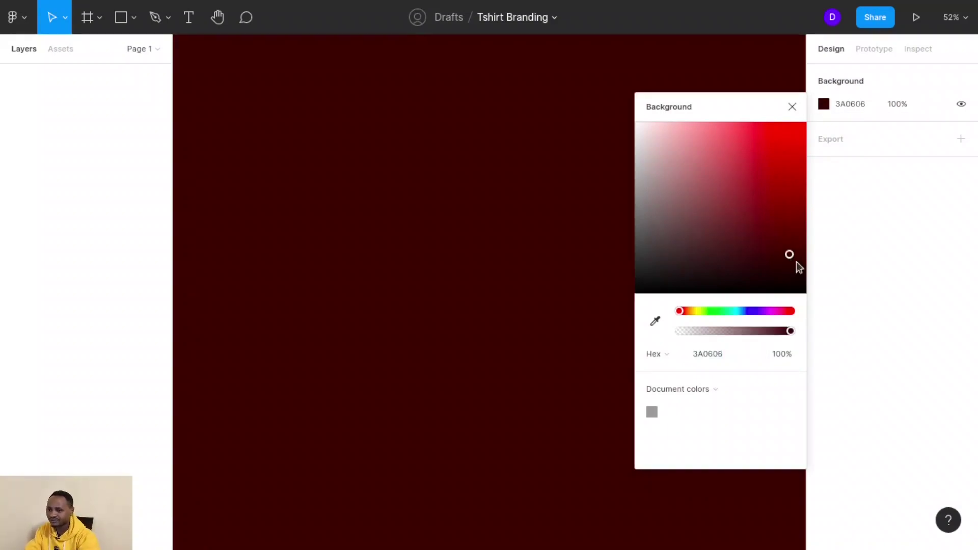
{"action": "left_click", "coordinate": [799, 240]}
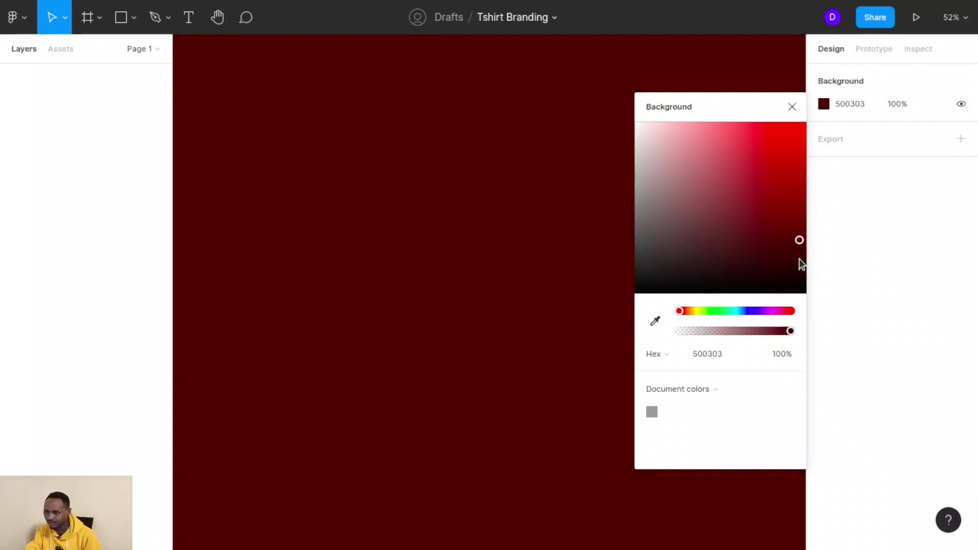
{"action": "left_click", "coordinate": [792, 106]}
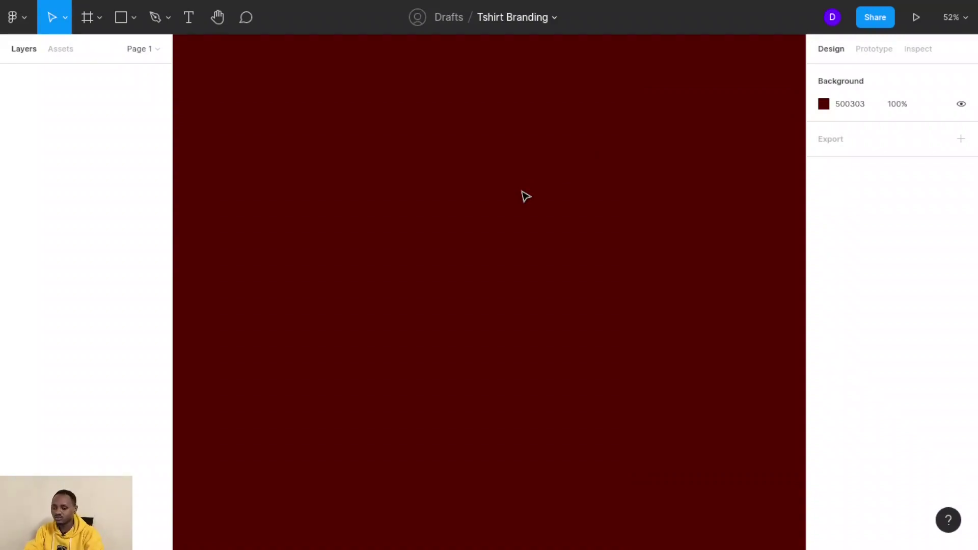
Leave full screen, switch to the Google image results for "t shirt mockup", and browse the available T-shirt mockups.
{"action": "key", "text": "F11"}
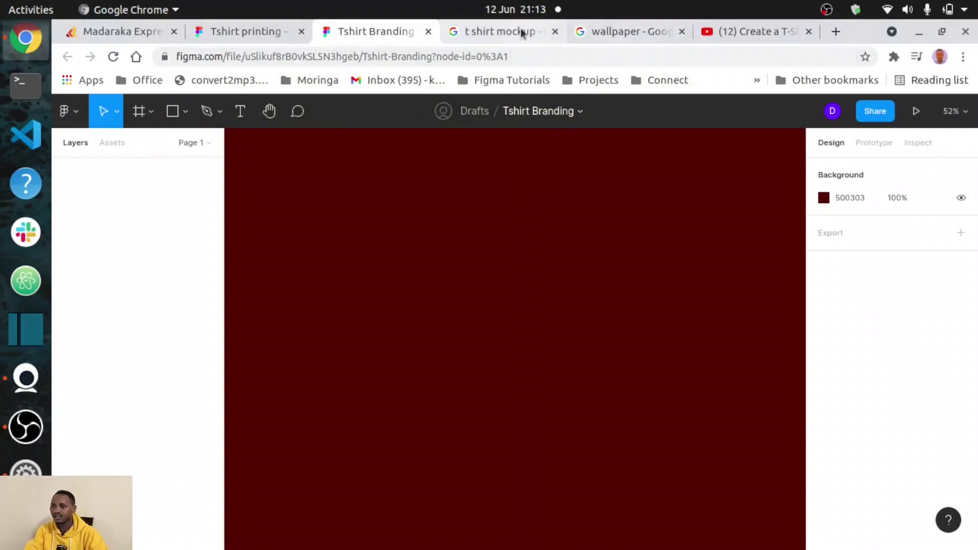
{"action": "left_click", "coordinate": [496, 32]}
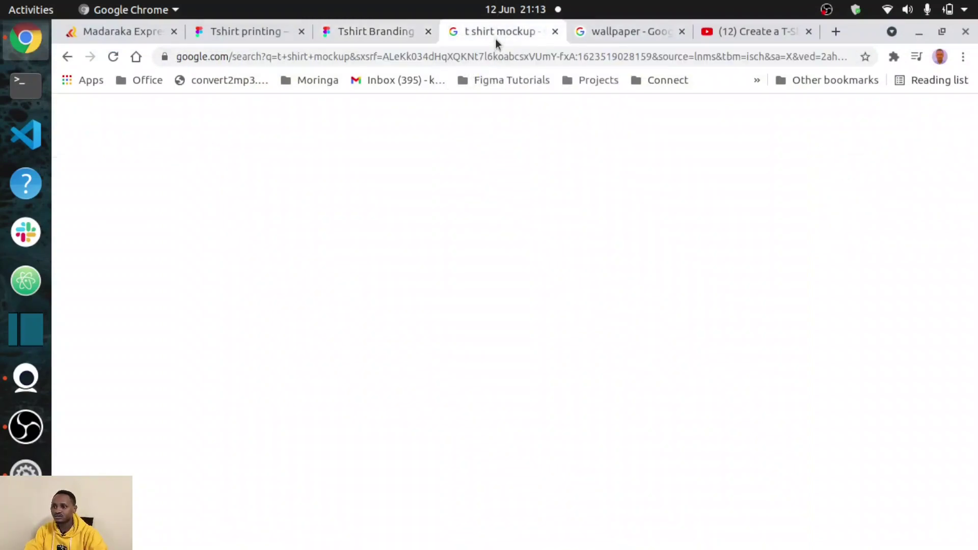
{"action": "scroll", "coordinate": [350, 348], "scroll_direction": "down", "scroll_amount": 2}
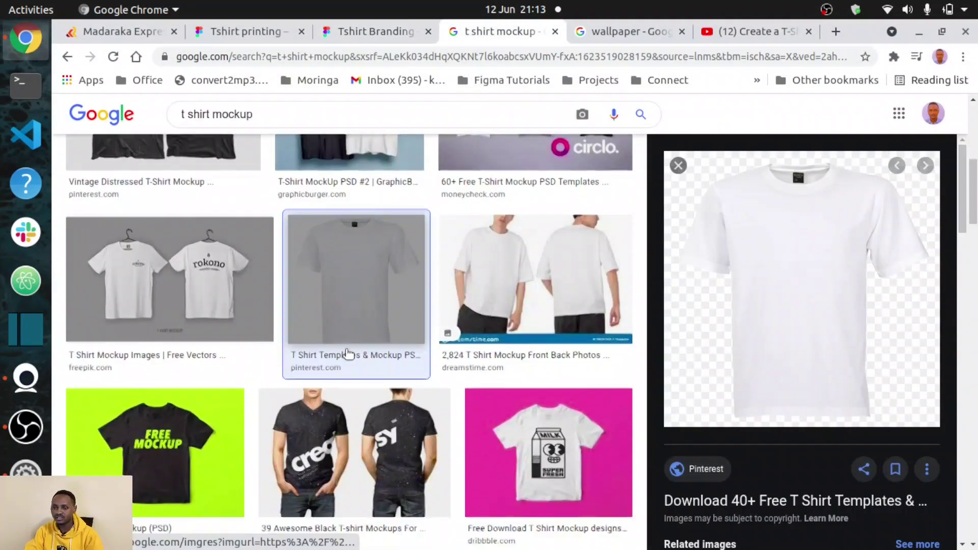
{"action": "scroll", "coordinate": [350, 352], "scroll_direction": "down", "scroll_amount": 5}
{"action": "scroll", "coordinate": [350, 352], "scroll_direction": "down", "scroll_amount": 9}
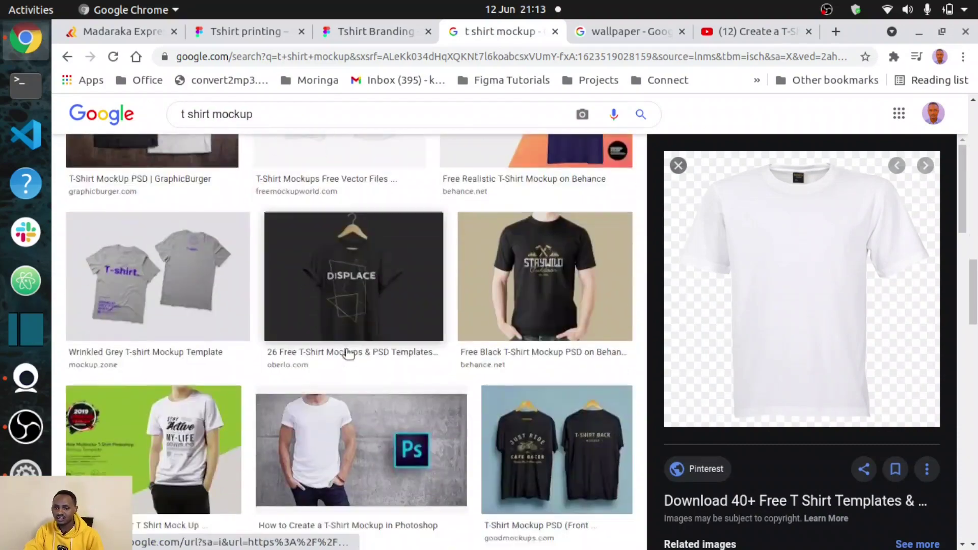
{"action": "scroll", "coordinate": [349, 353], "scroll_direction": "down", "scroll_amount": 7}
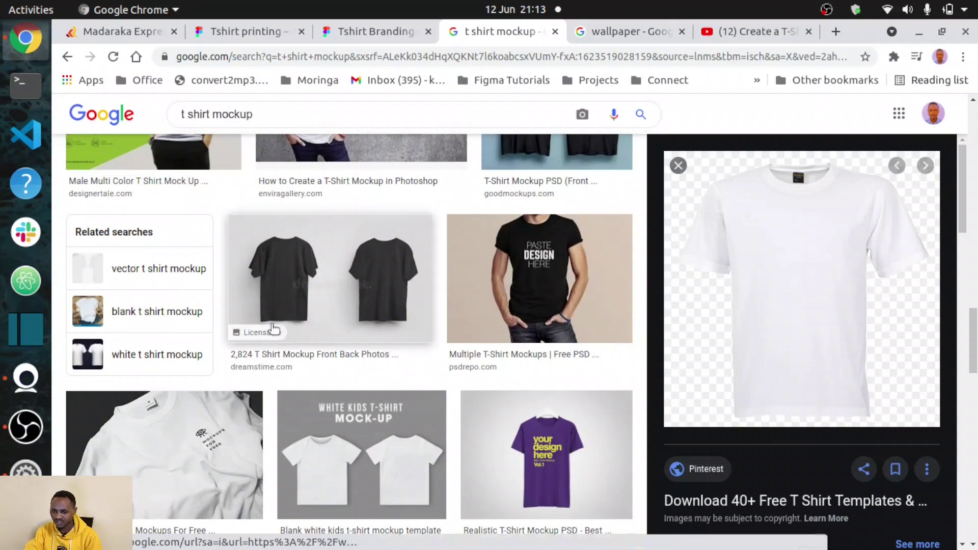
{"action": "scroll", "coordinate": [274, 328], "scroll_direction": "down", "scroll_amount": 16}
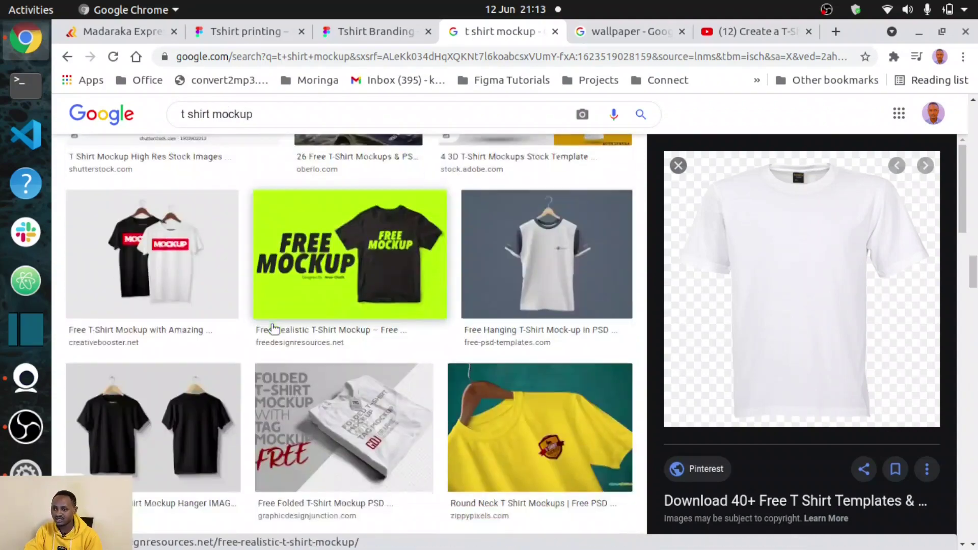
{"action": "scroll", "coordinate": [273, 329], "scroll_direction": "up", "scroll_amount": 15}
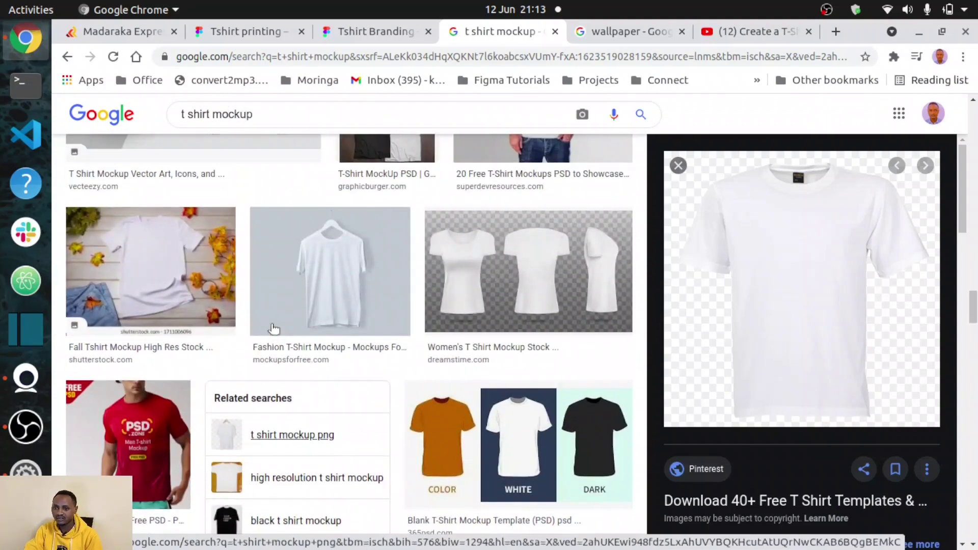
{"action": "scroll", "coordinate": [326, 270], "scroll_direction": "down", "scroll_amount": 4}
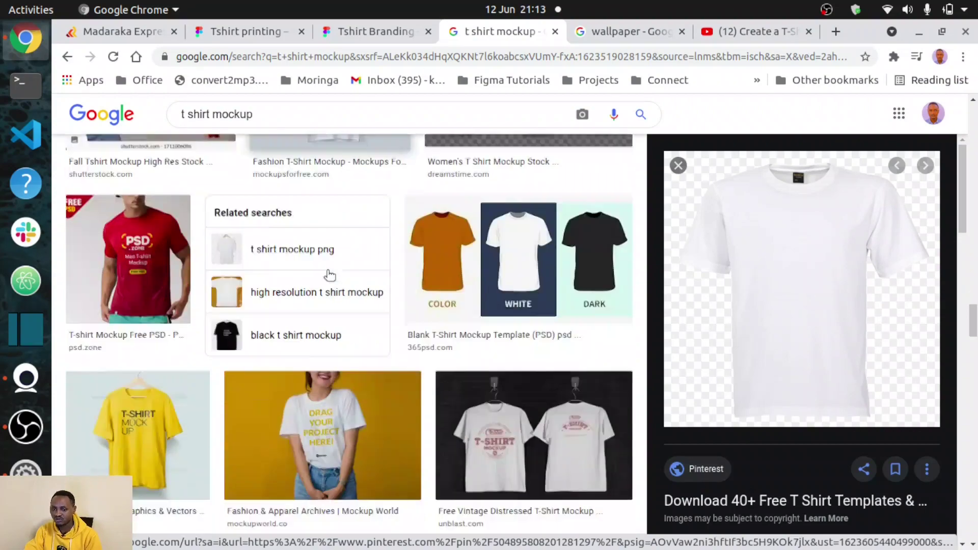
{"action": "scroll", "coordinate": [329, 273], "scroll_direction": "up", "scroll_amount": 5}
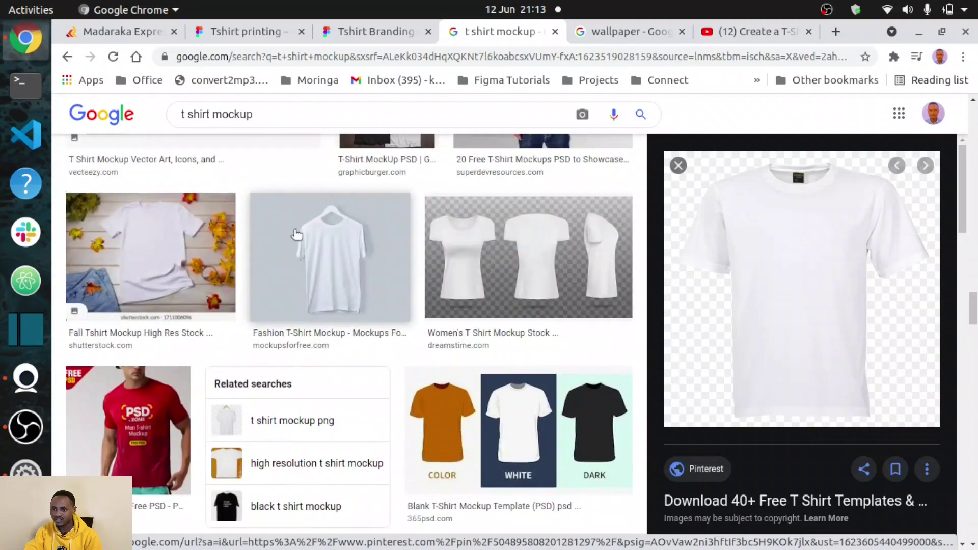
{"action": "scroll", "coordinate": [339, 263], "scroll_direction": "down", "scroll_amount": 5}
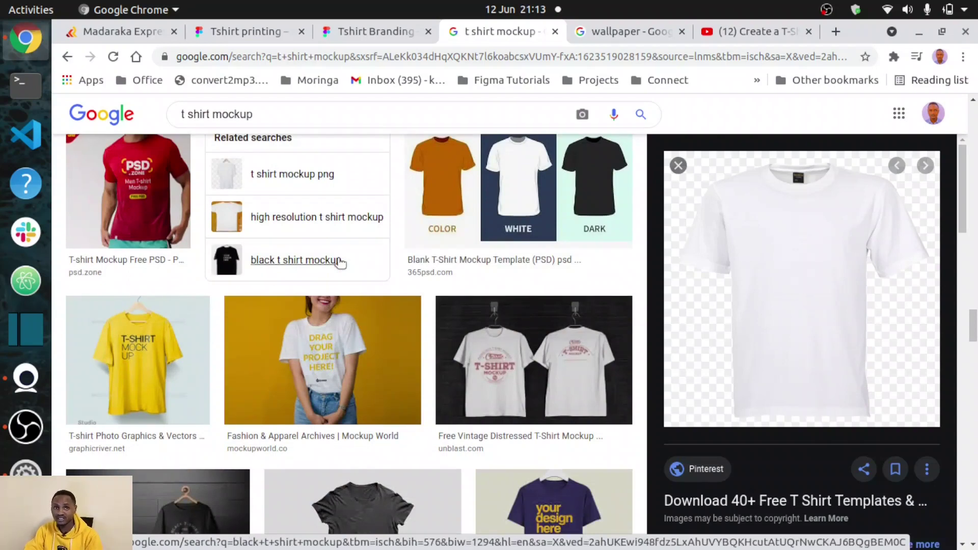
{"action": "scroll", "coordinate": [340, 263], "scroll_direction": "down", "scroll_amount": 3}
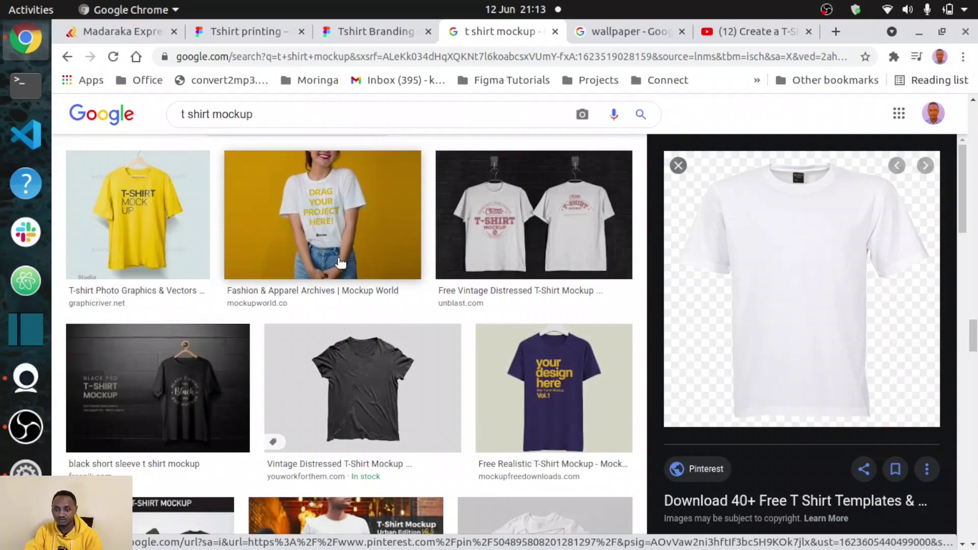
{"action": "scroll", "coordinate": [340, 263], "scroll_direction": "down", "scroll_amount": 4}
{"action": "scroll", "coordinate": [450, 309], "scroll_direction": "up", "scroll_amount": 6}
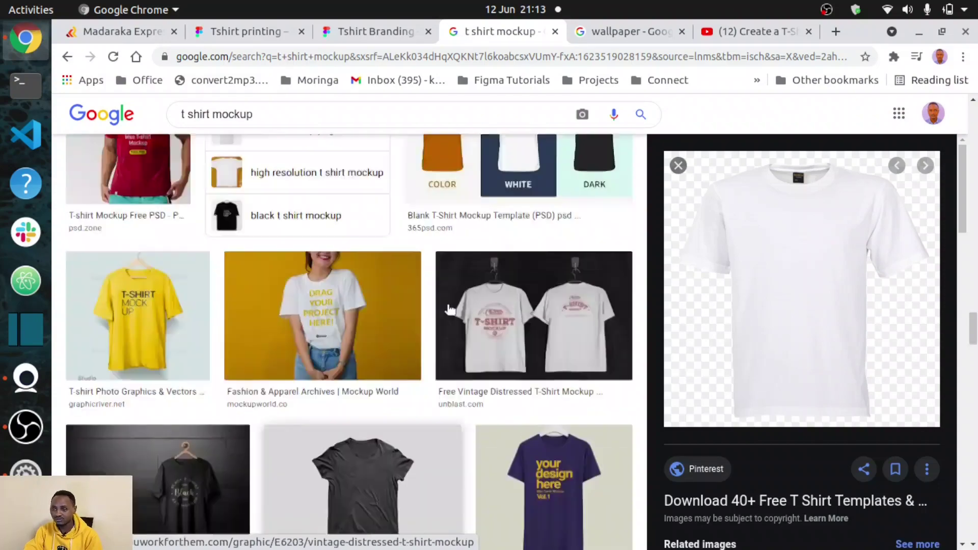
{"action": "scroll", "coordinate": [450, 309], "scroll_direction": "up", "scroll_amount": 3}
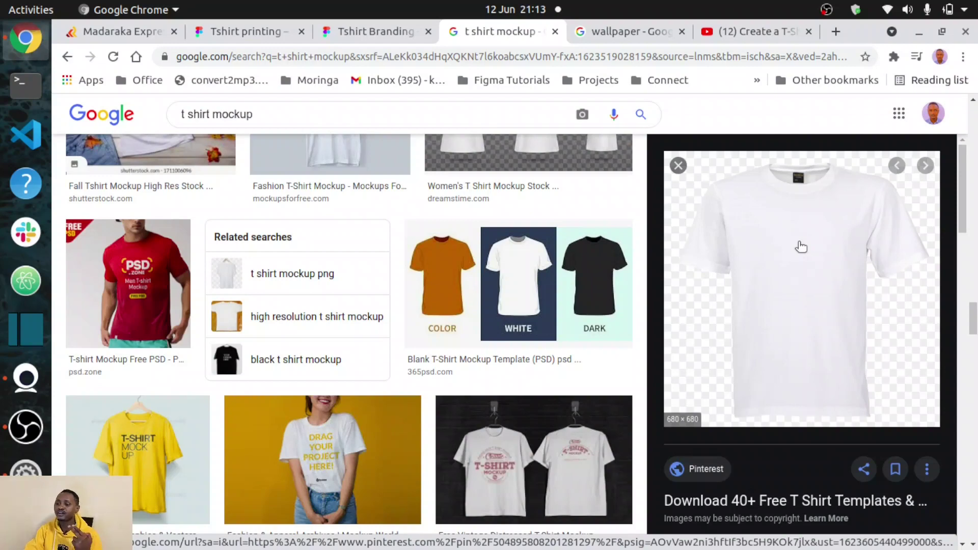
Copy the enlarged plain white T-shirt image and paste it onto the Tshirt Branding canvas in Figma, shown in full screen.
{"action": "right_click", "coordinate": [801, 247]}
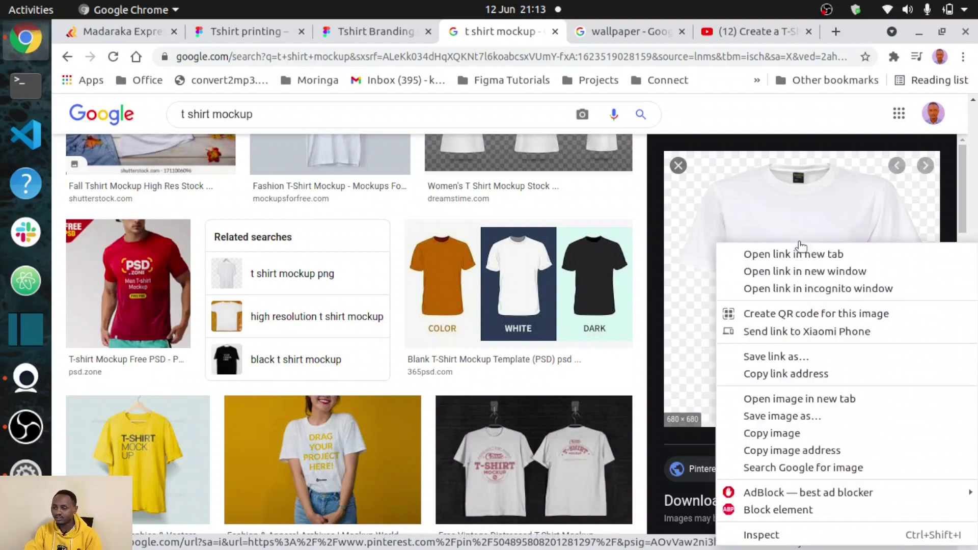
{"action": "left_click", "coordinate": [776, 437]}
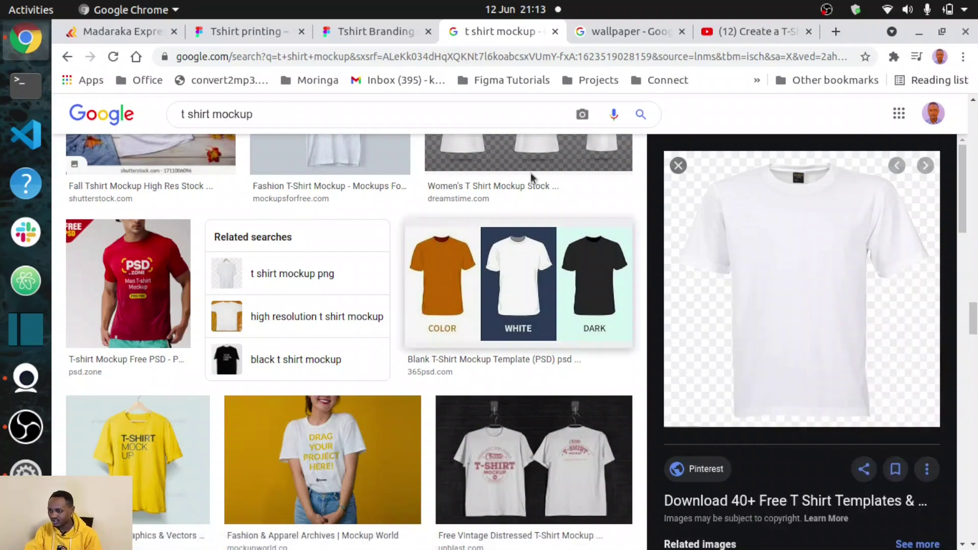
{"action": "left_click", "coordinate": [355, 31]}
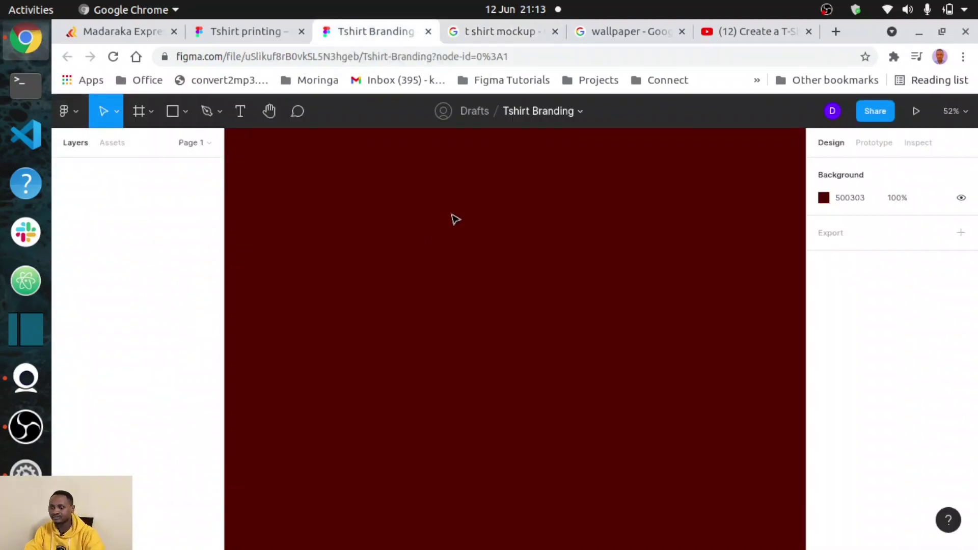
{"action": "left_click", "coordinate": [967, 58]}
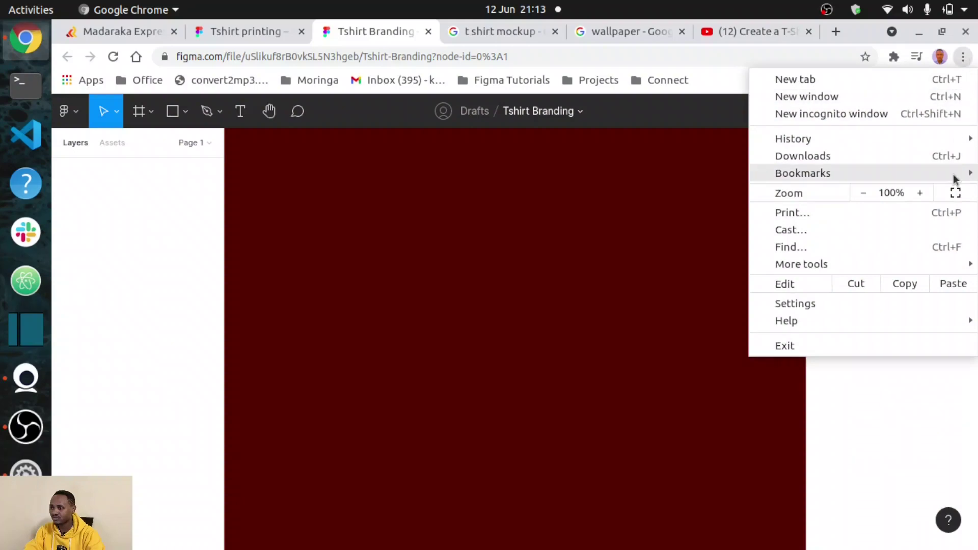
{"action": "left_click", "coordinate": [956, 193]}
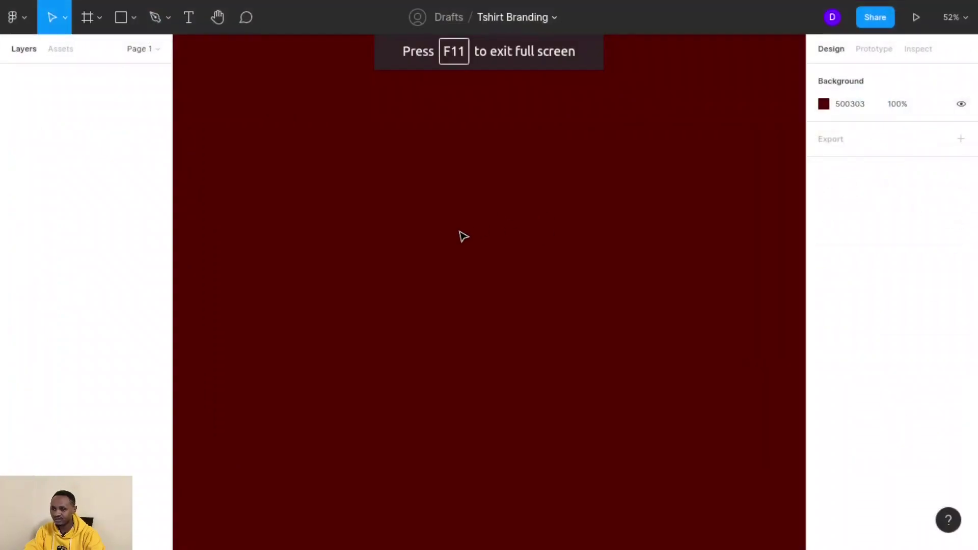
{"action": "key", "text": "ctrl+v"}
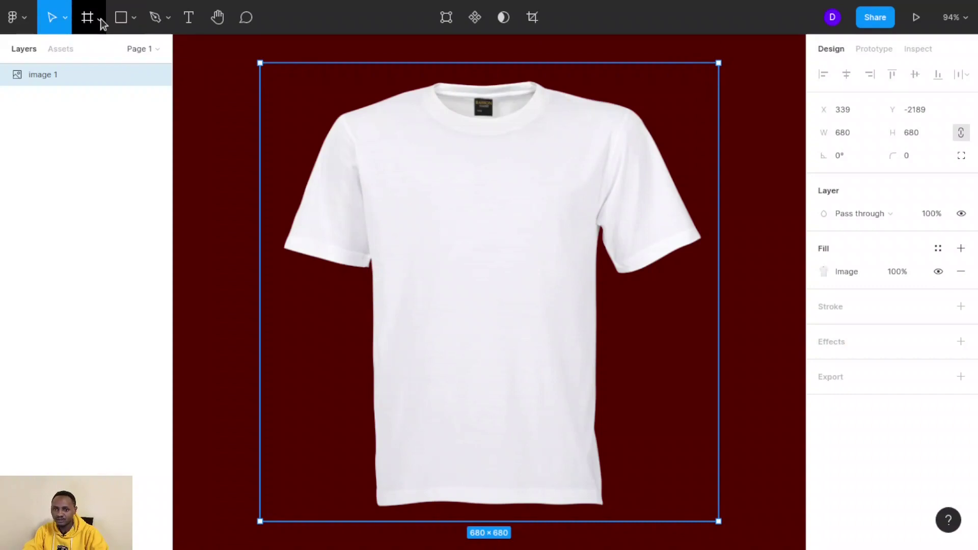
Scale the T-shirt image proportionally to about 466 × 466 and move it to about X 230, Y -2133.
{"action": "left_click", "coordinate": [66, 18]}
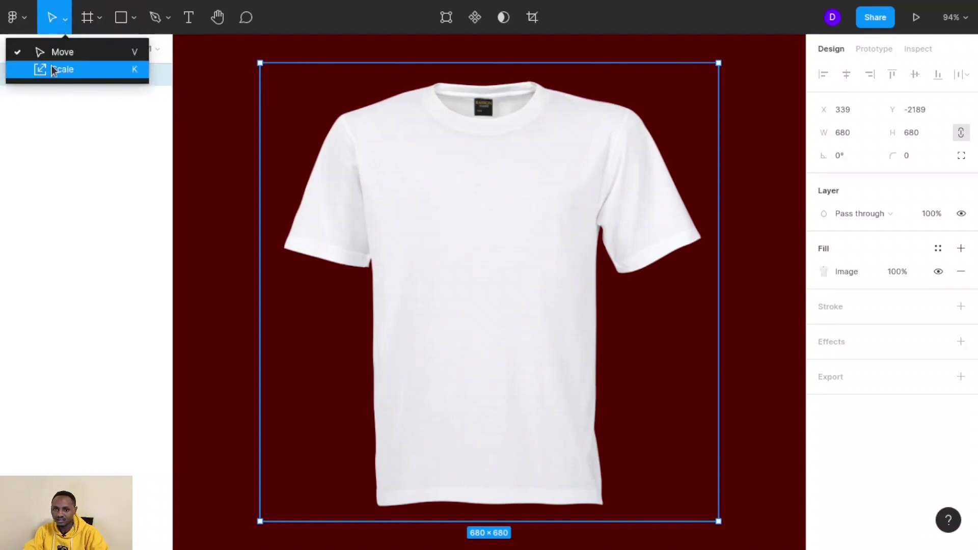
{"action": "left_click", "coordinate": [56, 70]}
{"action": "left_click_drag", "start_coordinate": [709, 58], "coordinate": [512, 206]}
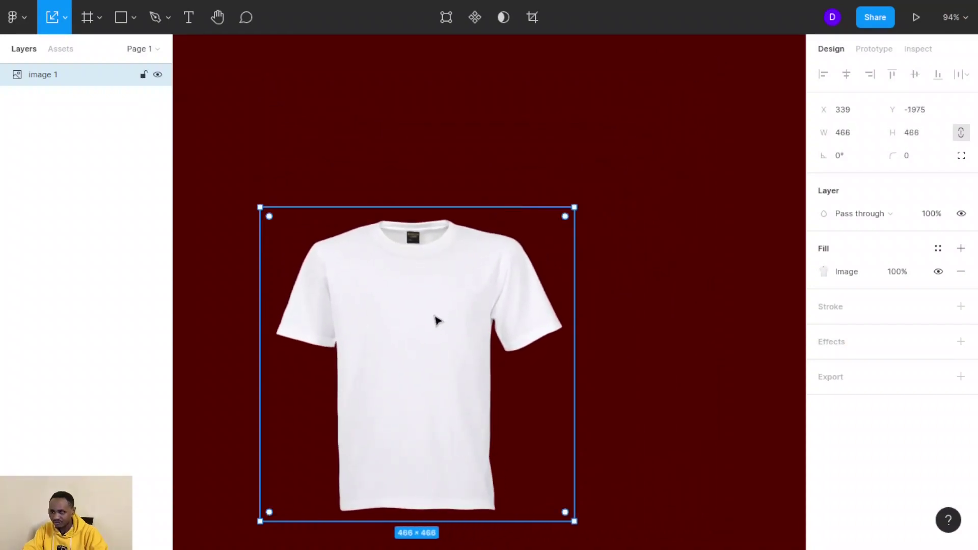
{"action": "left_click_drag", "start_coordinate": [434, 317], "coordinate": [382, 201]}
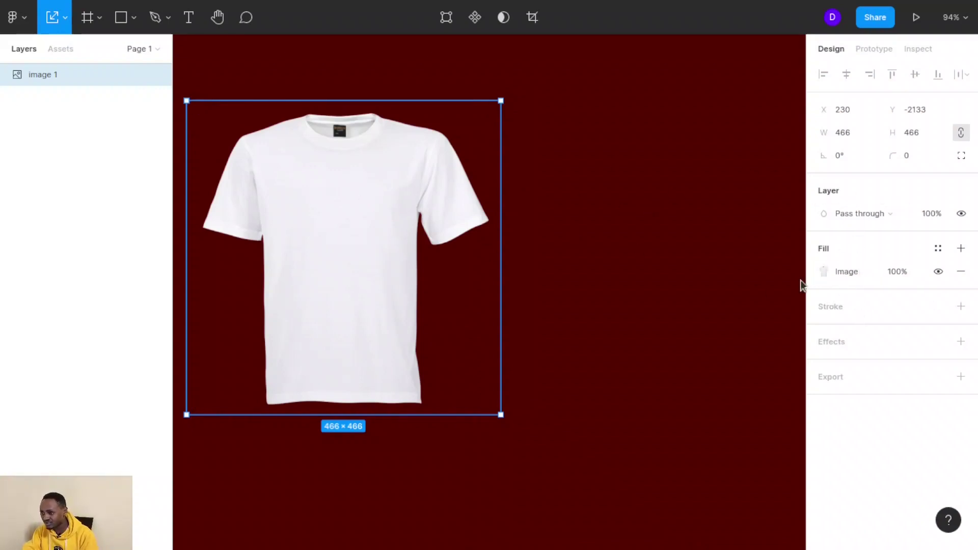
Open the T-shirt's image fill settings and examine the fill mode options, keeping Fill.
{"action": "left_click", "coordinate": [826, 273]}
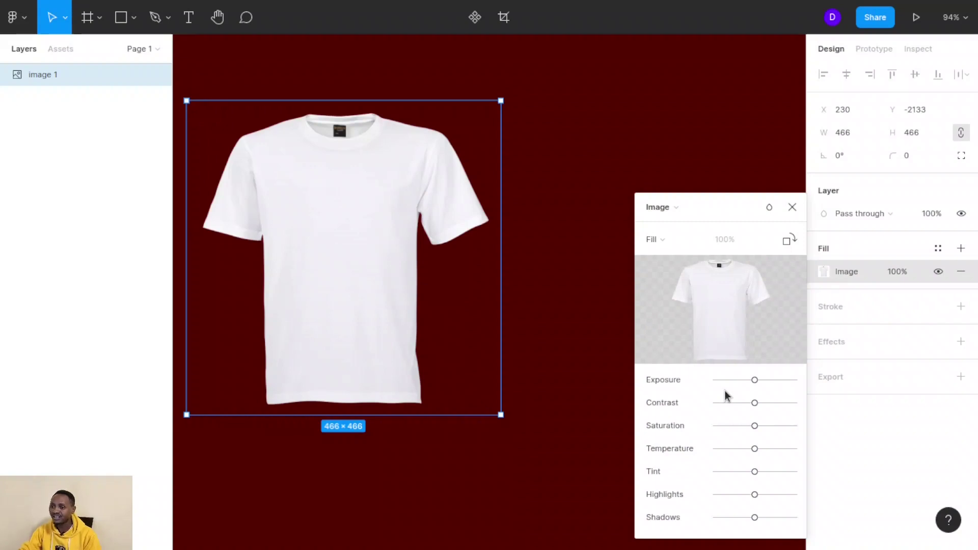
{"action": "left_click", "coordinate": [677, 243]}
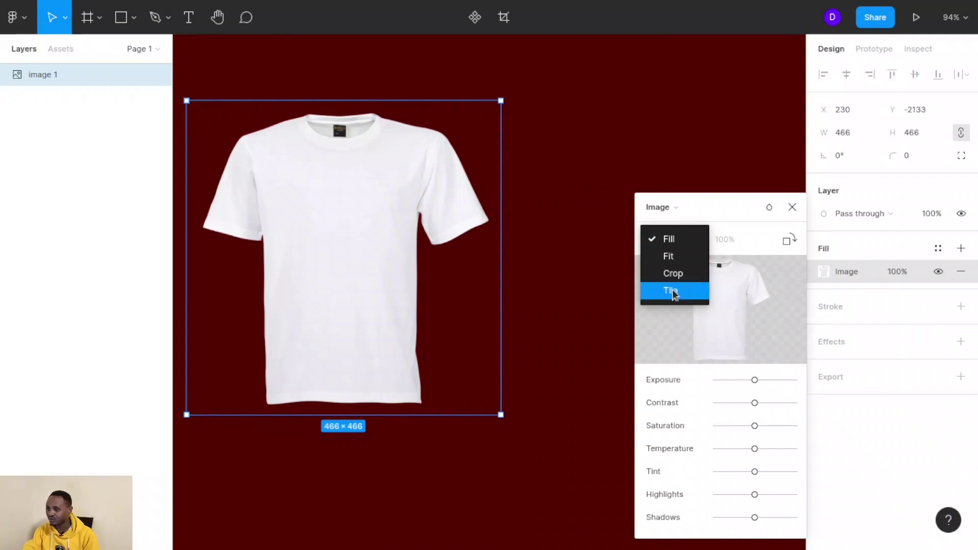
{"action": "left_click", "coordinate": [753, 227]}
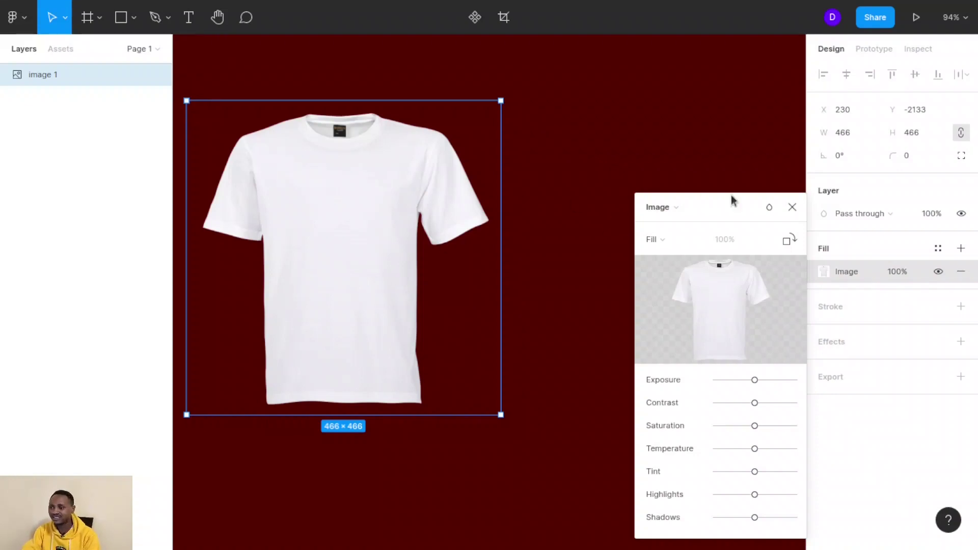
Close the image fill settings and place a duplicate of the T-shirt beside the original, at about X 672, Y -2142.
{"action": "left_click", "coordinate": [792, 216]}
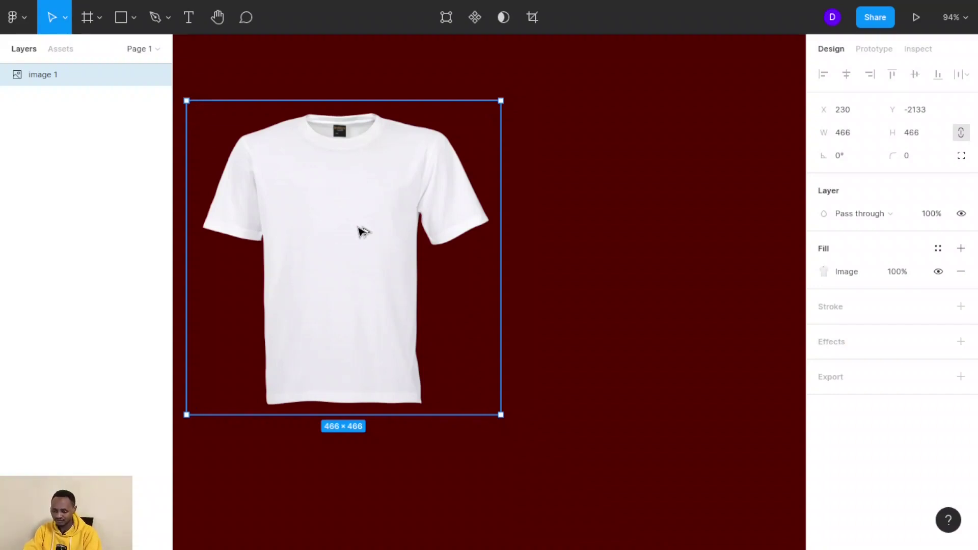
{"action": "left_click_drag", "start_coordinate": [363, 229], "coordinate": [658, 225]}
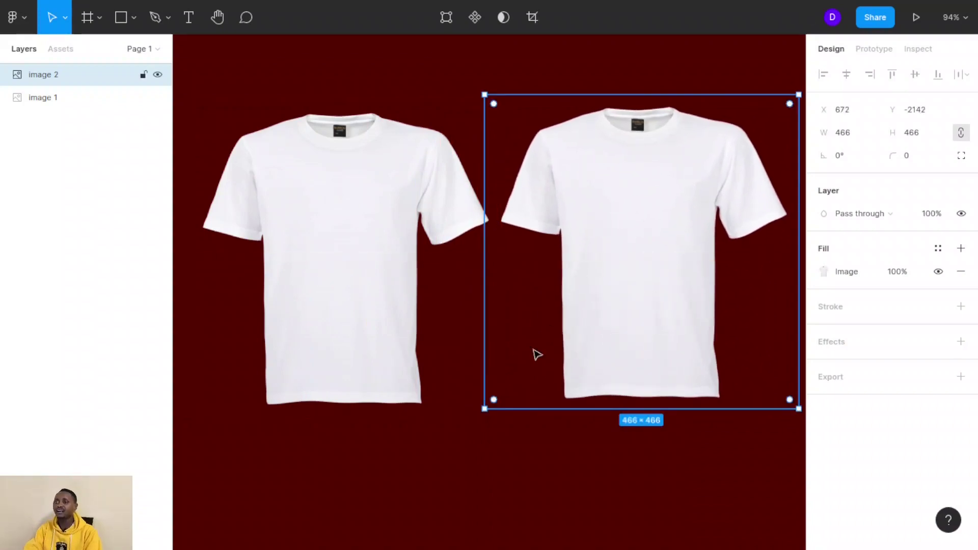
{"action": "left_click", "coordinate": [531, 477]}
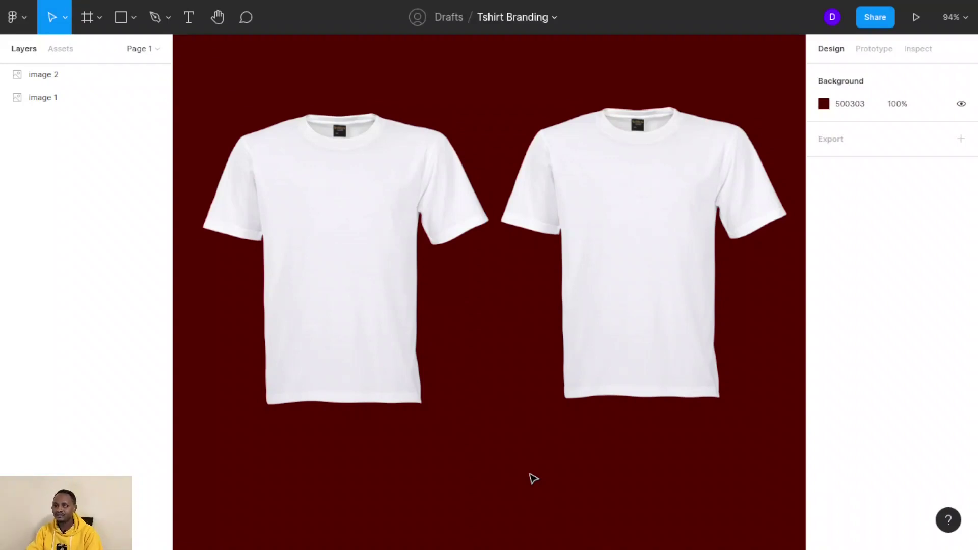
{"action": "left_click", "coordinate": [363, 269]}
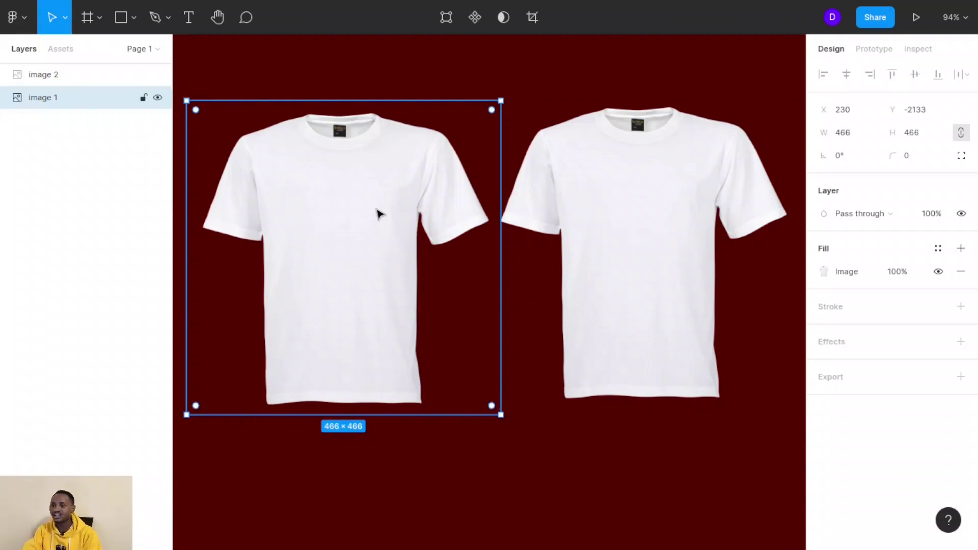
{"action": "left_click", "coordinate": [640, 203]}
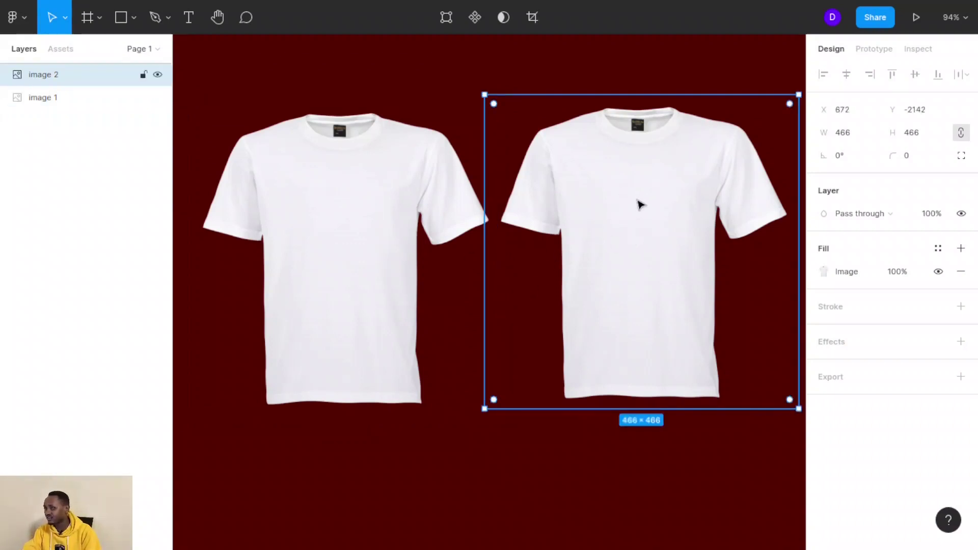
{"action": "left_click", "coordinate": [339, 218]}
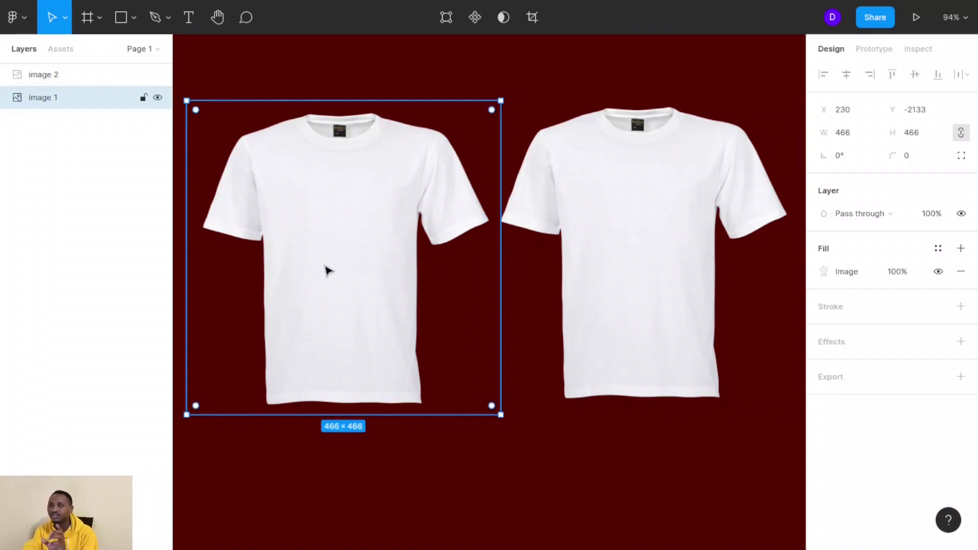
Draw a rectangle over the original T-shirt and stretch it to about 385 × 513, at about X 230, Y -2174.
{"action": "left_click", "coordinate": [119, 17]}
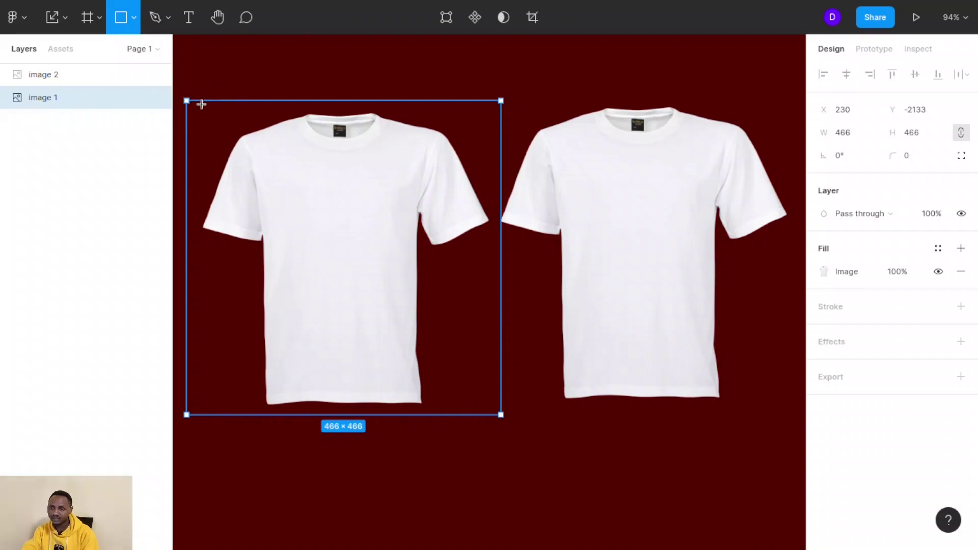
{"action": "left_click", "coordinate": [204, 101]}
{"action": "left_click_drag", "start_coordinate": [231, 96], "coordinate": [239, 98]}
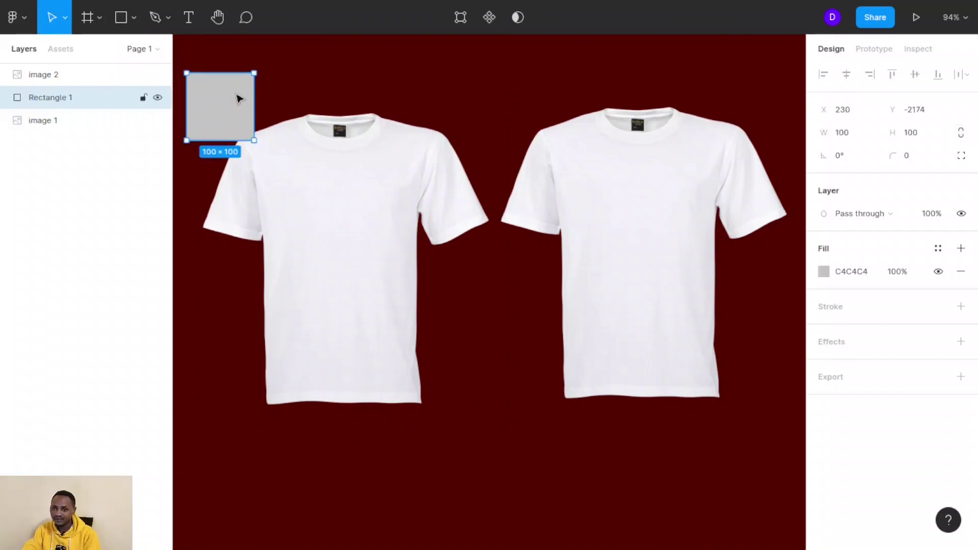
{"action": "left_click_drag", "start_coordinate": [232, 149], "coordinate": [241, 411]}
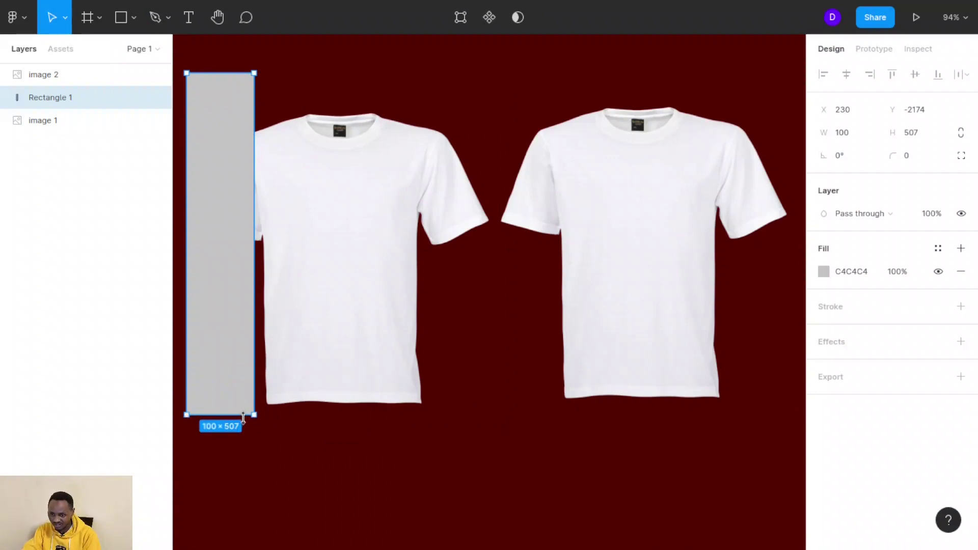
{"action": "left_click_drag", "start_coordinate": [244, 418], "coordinate": [243, 419]}
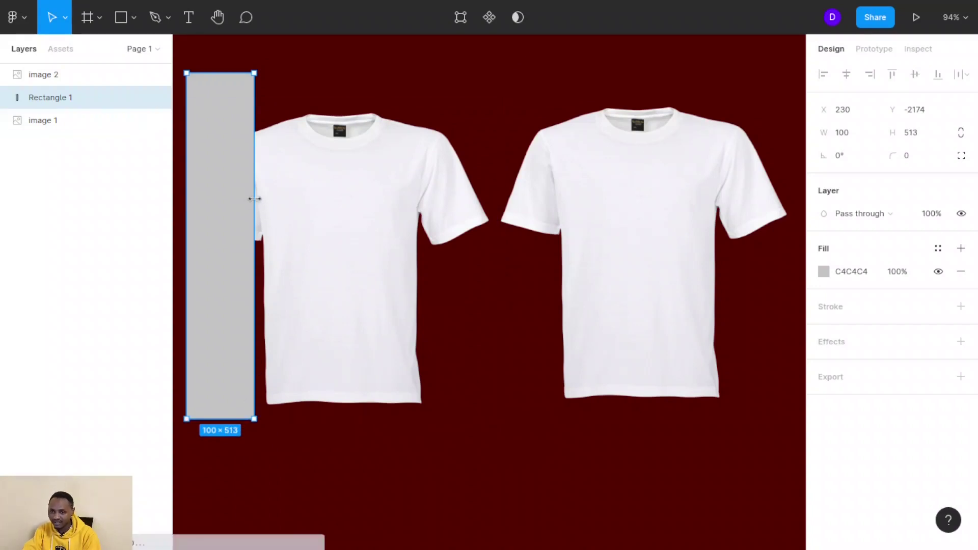
{"action": "left_click_drag", "start_coordinate": [253, 199], "coordinate": [447, 216]}
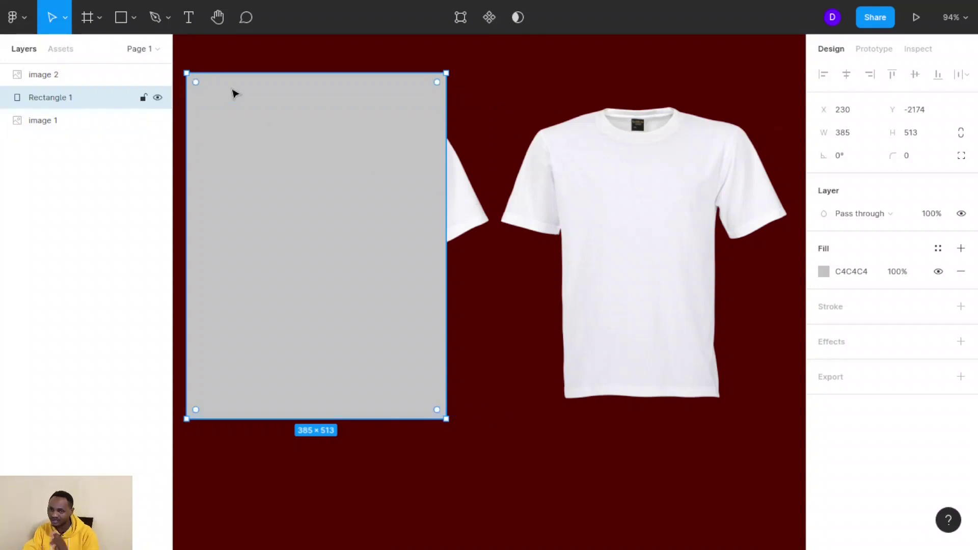
Group the rectangle with the original T-shirt image and use that image as a mask for the rectangle.
{"action": "left_click_drag", "start_coordinate": [192, 50], "coordinate": [406, 408]}
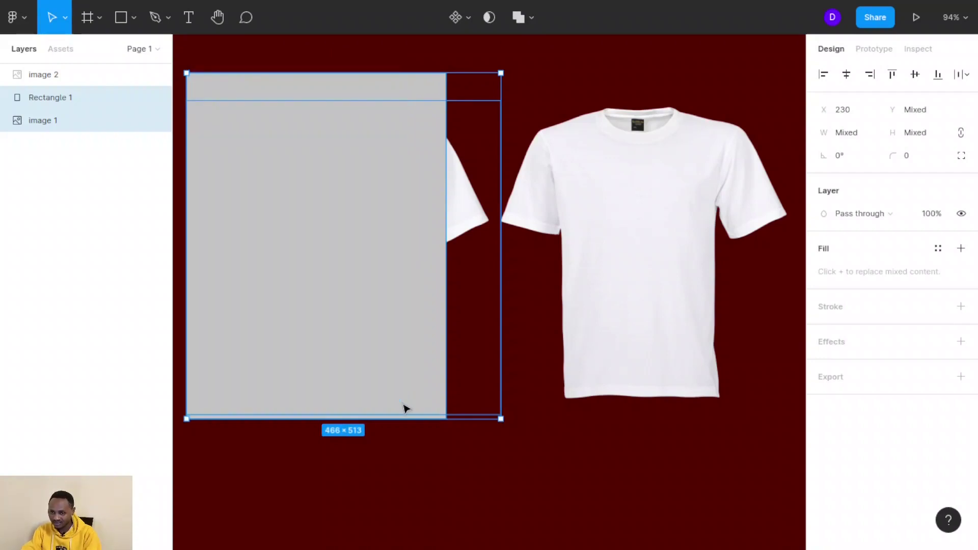
{"action": "key", "text": "ctrl+g"}
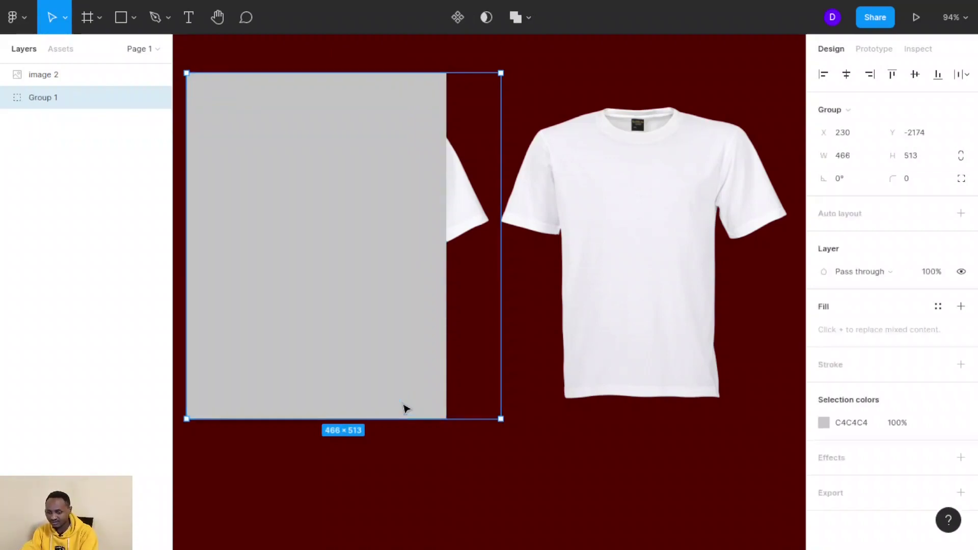
{"action": "left_click_drag", "start_coordinate": [371, 239], "coordinate": [343, 212]}
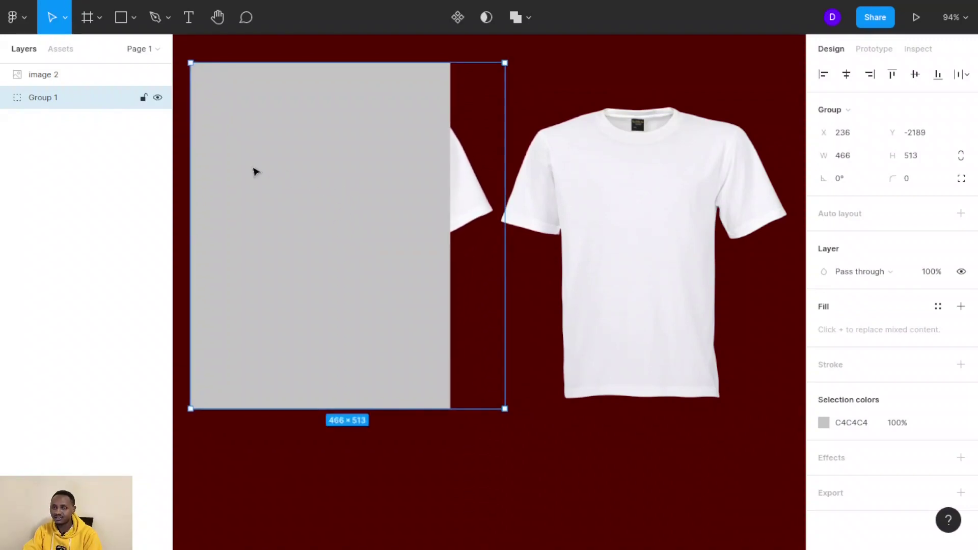
{"action": "double_click", "coordinate": [469, 195]}
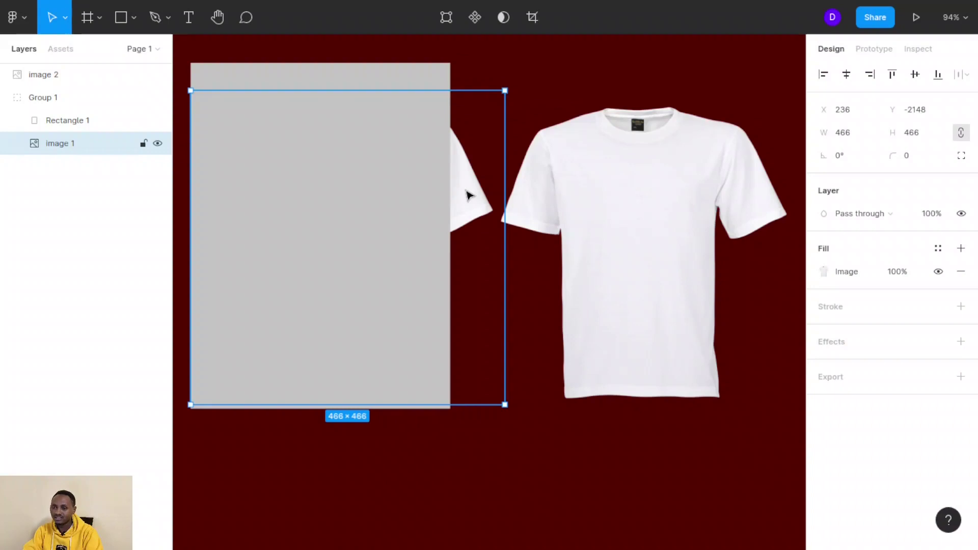
{"action": "left_click", "coordinate": [504, 23]}
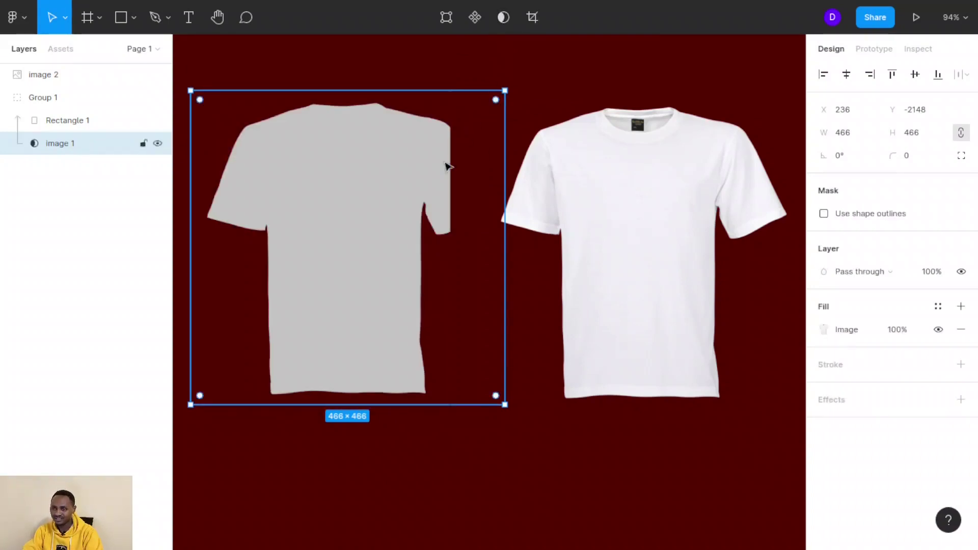
Widen the masked rectangle to 466 to cover the whole shirt, and move the group to about X 221, Y -2142.
{"action": "left_click", "coordinate": [395, 174]}
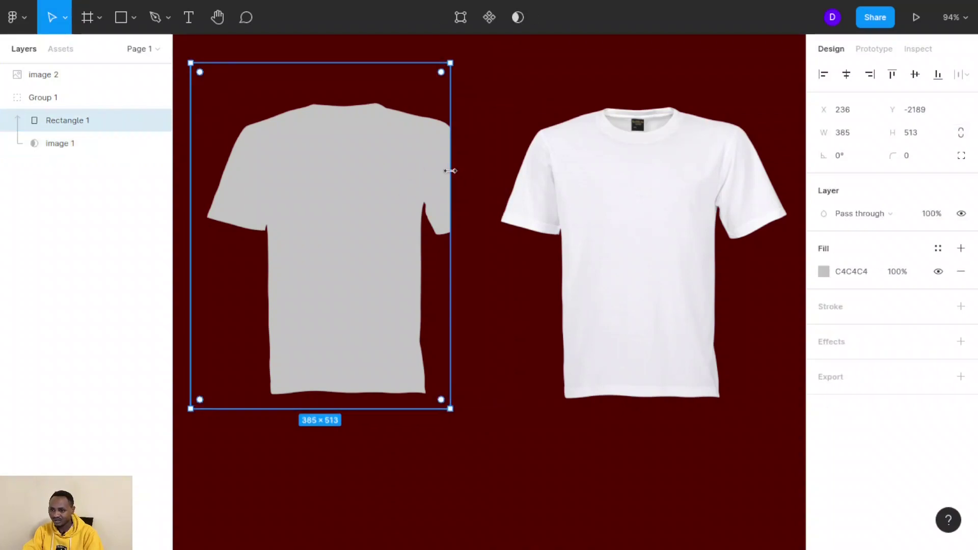
{"action": "left_click_drag", "start_coordinate": [451, 170], "coordinate": [502, 179]}
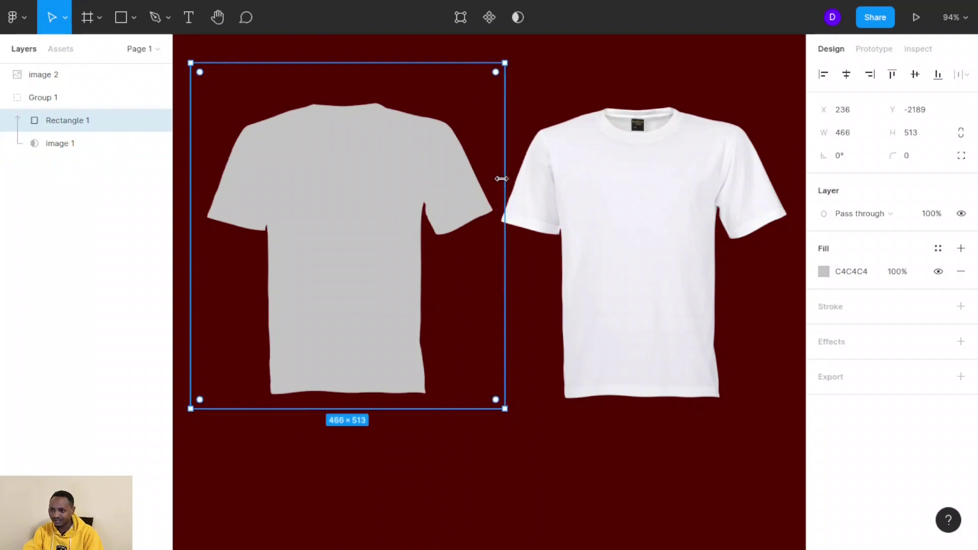
{"action": "mouse_move", "coordinate": [388, 211]}
{"action": "left_mouse_down"}
{"action": "mouse_move", "coordinate": [347, 193]}
{"action": "mouse_move", "coordinate": [394, 210]}
{"action": "mouse_move", "coordinate": [382, 213]}
{"action": "left_mouse_up"}
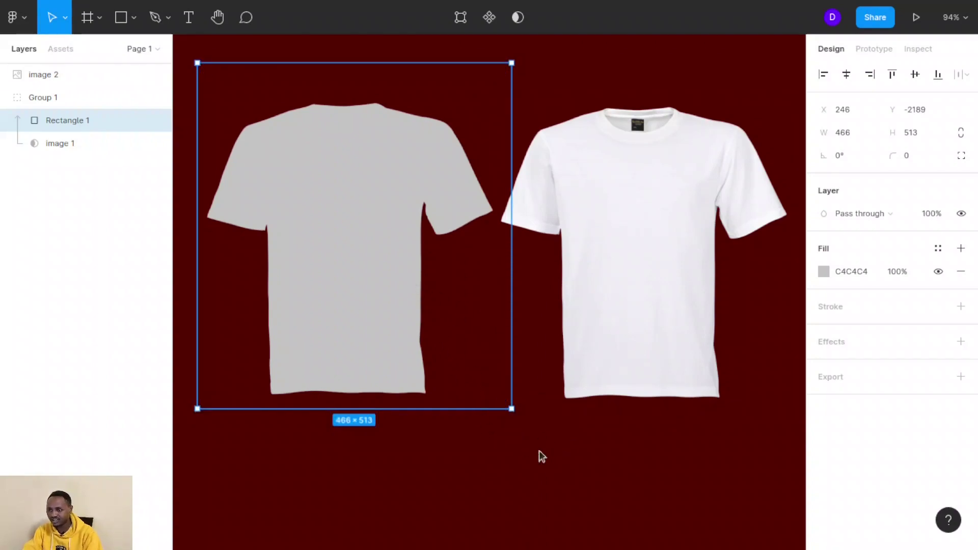
{"action": "left_click", "coordinate": [540, 456]}
{"action": "mouse_move", "coordinate": [346, 230]}
{"action": "left_mouse_down"}
{"action": "mouse_move", "coordinate": [323, 240]}
{"action": "mouse_move", "coordinate": [358, 230]}
{"action": "mouse_move", "coordinate": [311, 226]}
{"action": "mouse_move", "coordinate": [330, 223]}
{"action": "mouse_move", "coordinate": [337, 235]}
{"action": "left_mouse_up"}
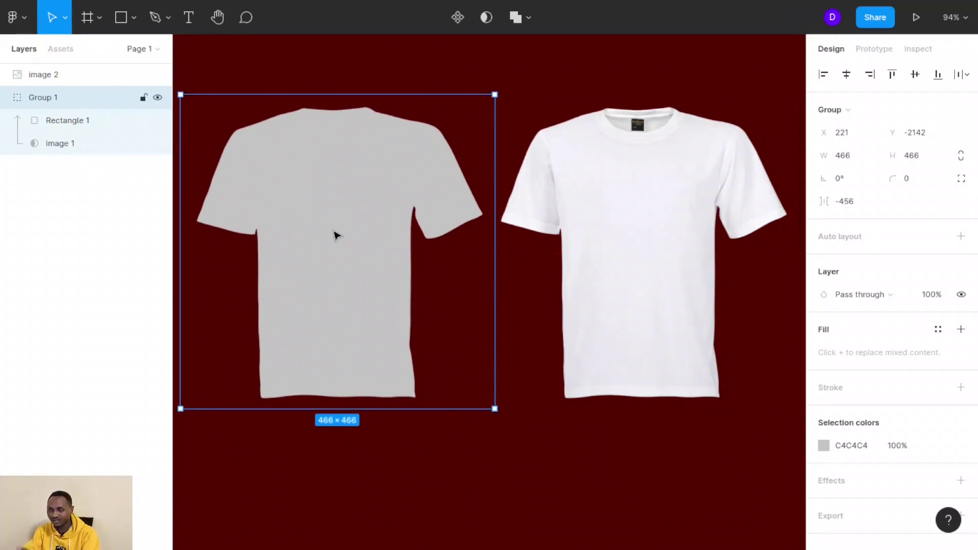
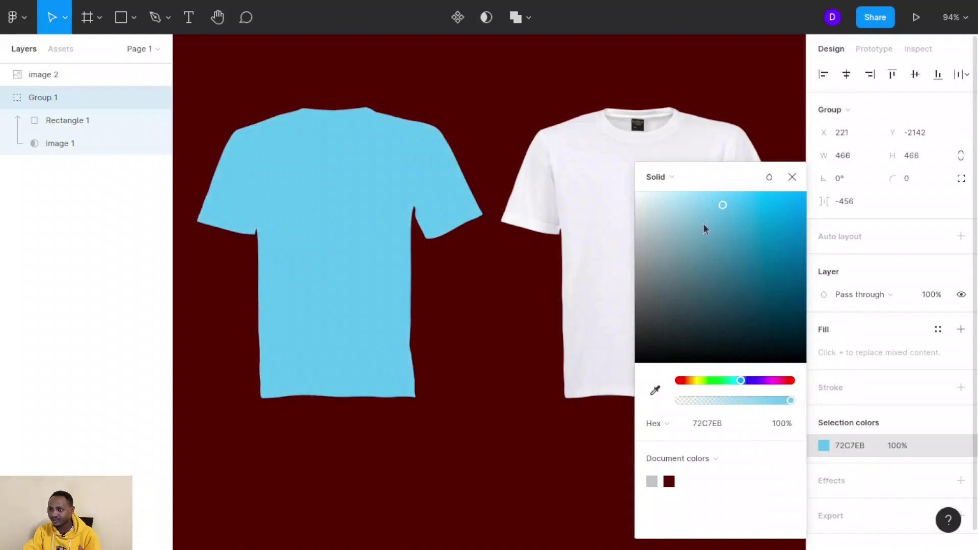
Try several shades for the masked shirt shape's colour, settle on blue 38A0CD, and close the colour picker.
{"action": "left_click", "coordinate": [682, 256]}
{"action": "left_click", "coordinate": [715, 208]}
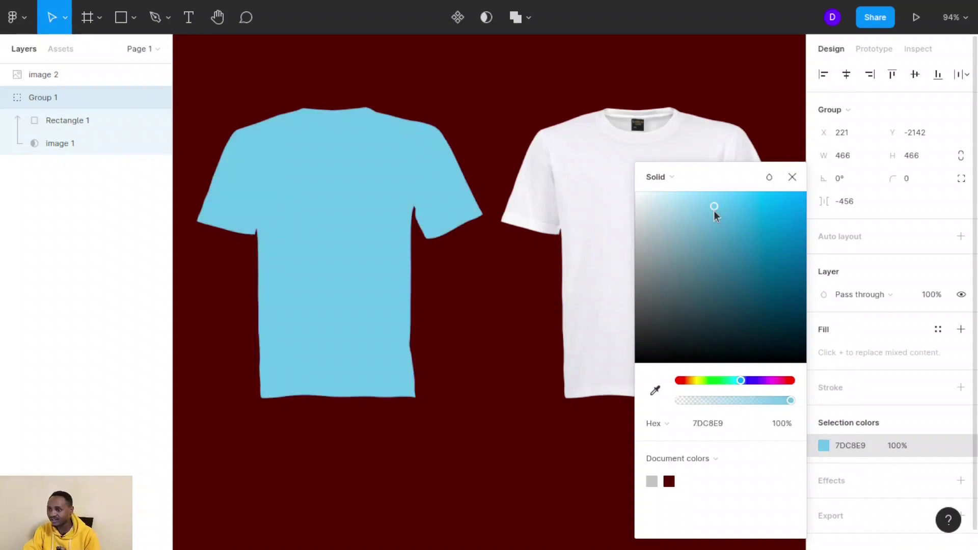
{"action": "left_click", "coordinate": [717, 254]}
{"action": "left_click", "coordinate": [738, 320]}
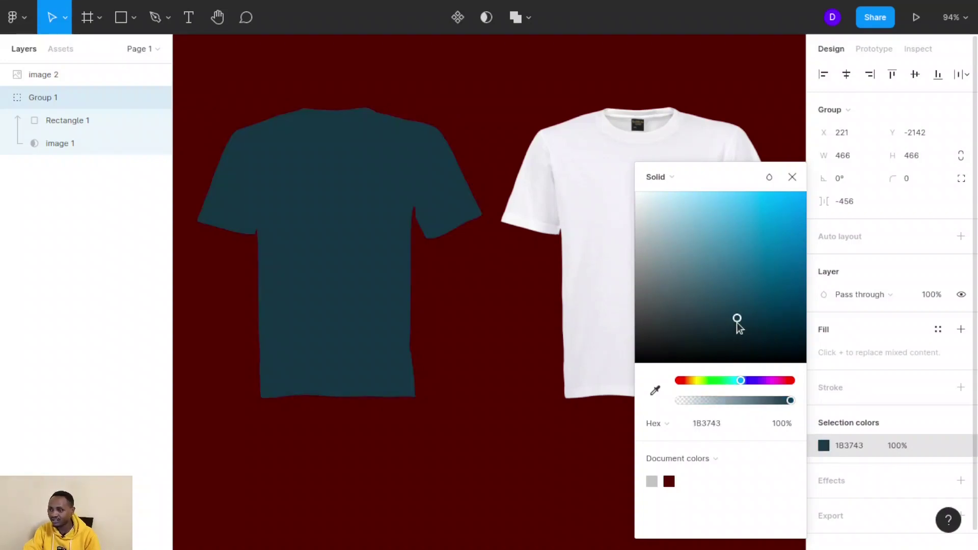
{"action": "left_click", "coordinate": [760, 226]}
{"action": "left_click", "coordinate": [792, 176]}
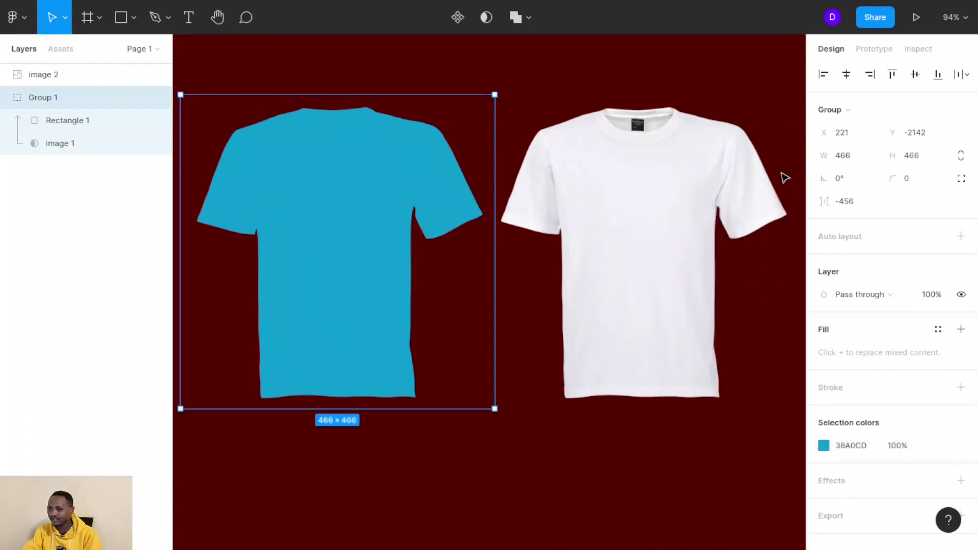
Move the white T-shirt copy exactly over the blue shape at X 221, Y -2142 and set its blend mode to Multiply.
{"action": "left_click_drag", "start_coordinate": [669, 203], "coordinate": [361, 196]}
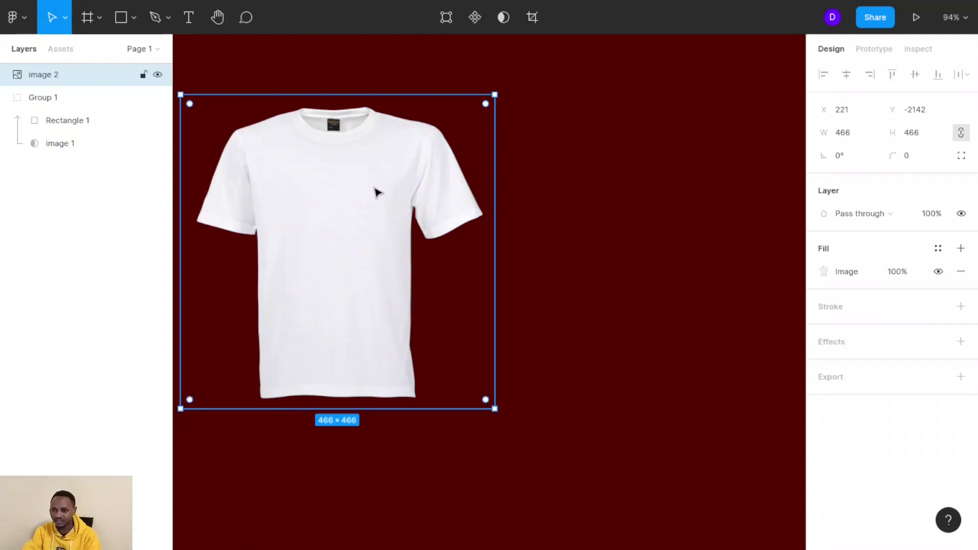
{"action": "left_click", "coordinate": [903, 219]}
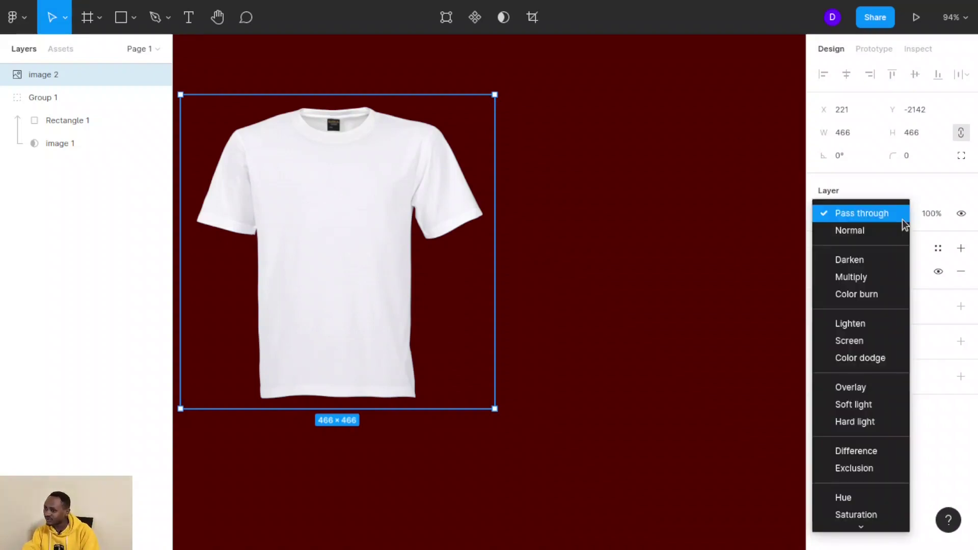
{"action": "left_click", "coordinate": [852, 281]}
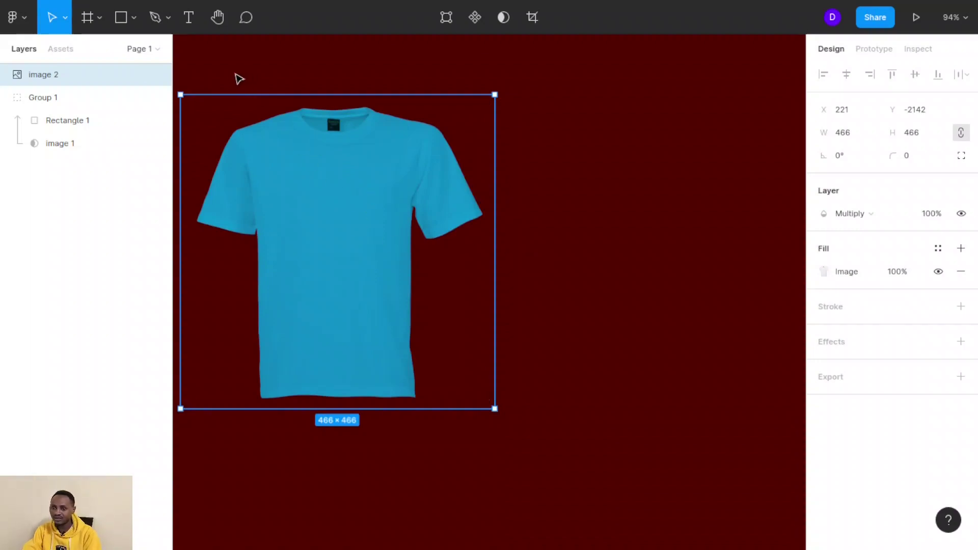
{"action": "mouse_move", "coordinate": [340, 212]}
{"action": "left_mouse_down"}
{"action": "mouse_move", "coordinate": [415, 218]}
{"action": "mouse_move", "coordinate": [520, 265]}
{"action": "mouse_move", "coordinate": [518, 190]}
{"action": "mouse_move", "coordinate": [336, 216]}
{"action": "mouse_move", "coordinate": [358, 194]}
{"action": "mouse_move", "coordinate": [336, 213]}
{"action": "left_mouse_up"}
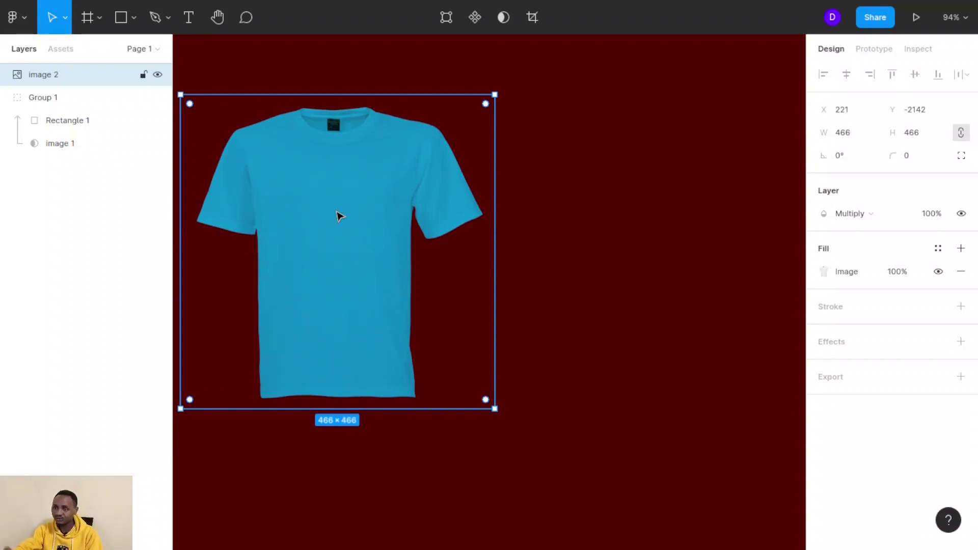
{"action": "mouse_move", "coordinate": [341, 216]}
{"action": "left_mouse_down"}
{"action": "mouse_move", "coordinate": [397, 230]}
{"action": "mouse_move", "coordinate": [506, 194]}
{"action": "mouse_move", "coordinate": [341, 216]}
{"action": "left_mouse_up"}
Group the T-shirt copy with the masked colour group and move the result to about X 440, Y -2122.
{"action": "left_click_drag", "start_coordinate": [244, 71], "coordinate": [478, 426]}
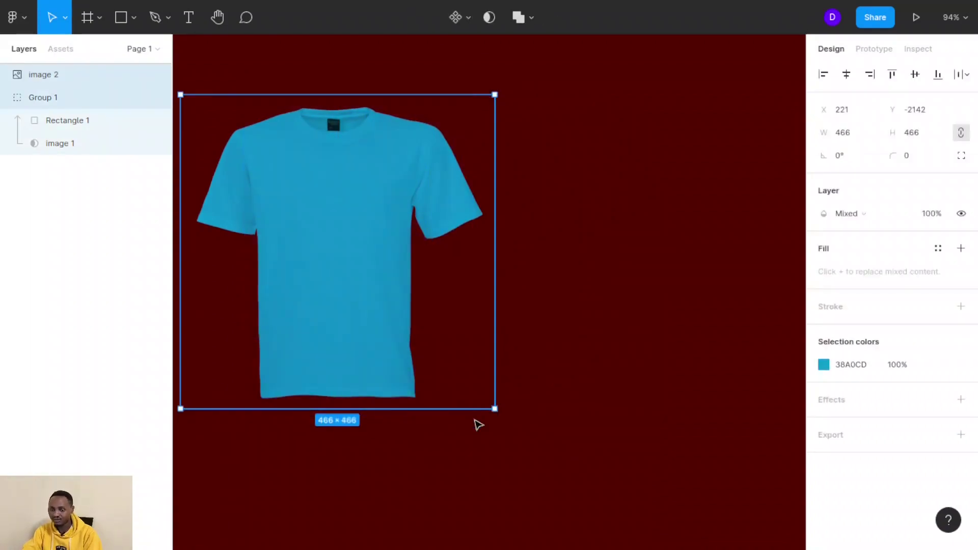
{"action": "key", "text": "ctrl+g"}
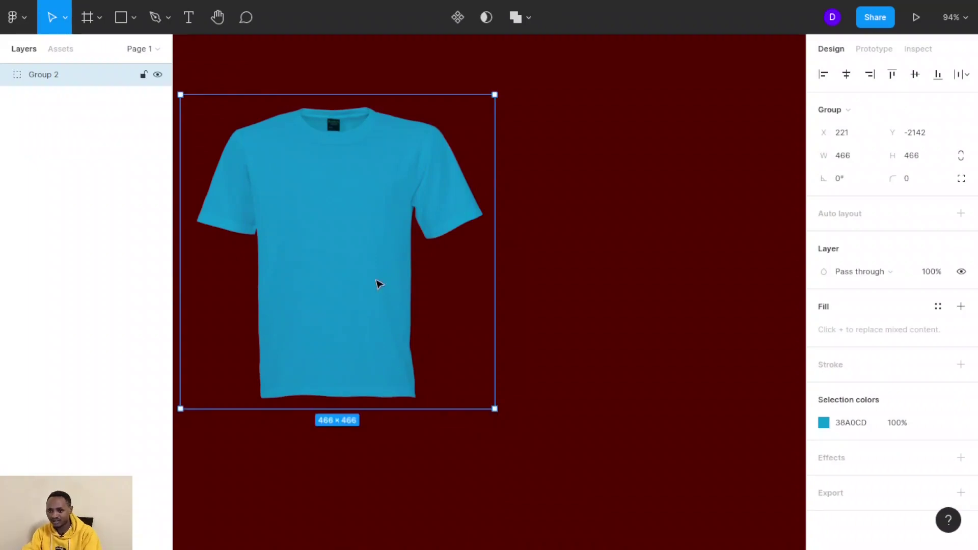
{"action": "left_click_drag", "start_coordinate": [378, 284], "coordinate": [506, 258]}
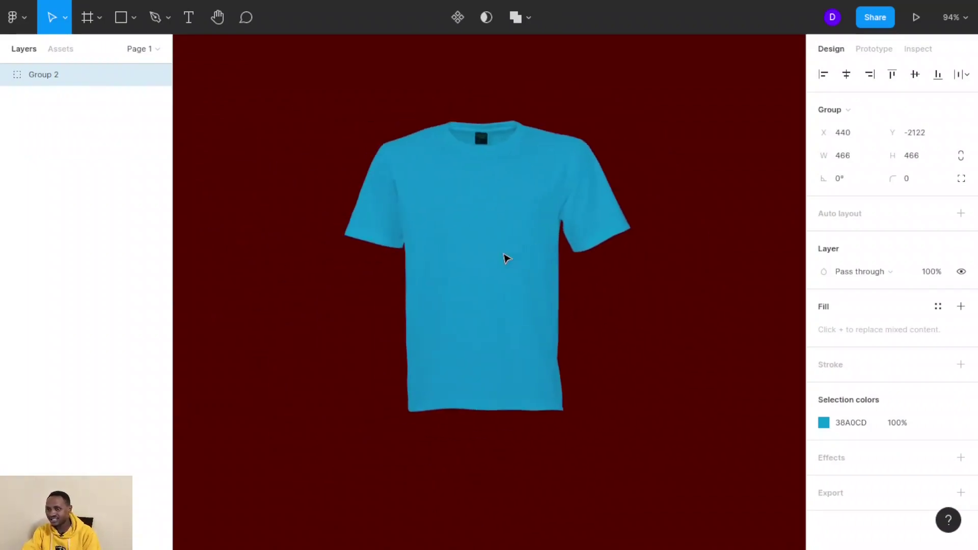
Recolour the grouped T-shirt by shifting its hue to magenta and trying shades, ending on A917B6.
{"action": "left_click", "coordinate": [823, 423]}
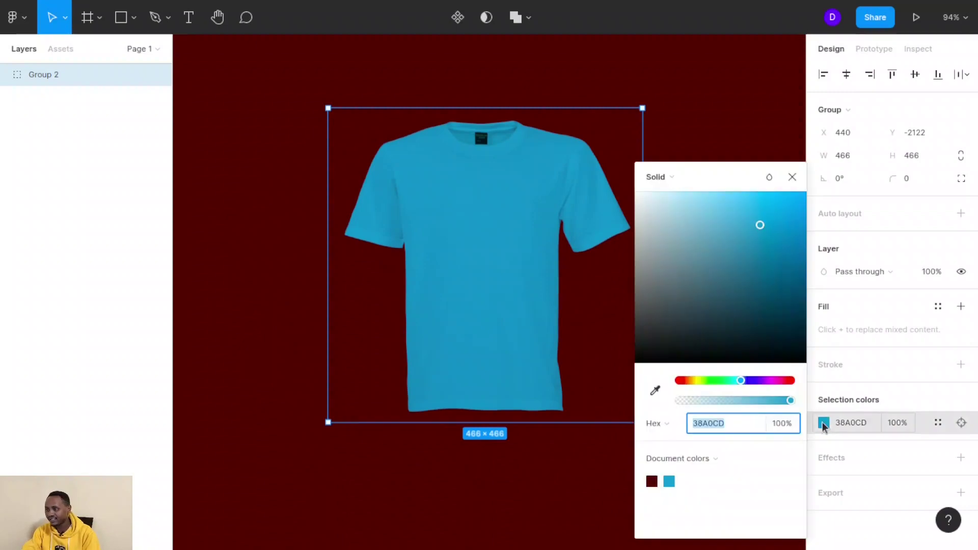
{"action": "left_click", "coordinate": [772, 380]}
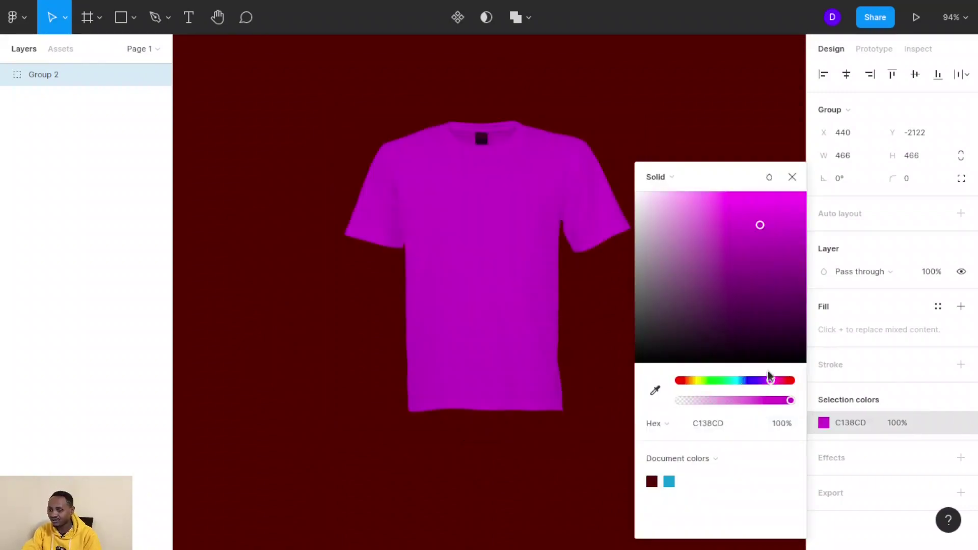
{"action": "left_click", "coordinate": [743, 209]}
{"action": "left_click", "coordinate": [780, 201]}
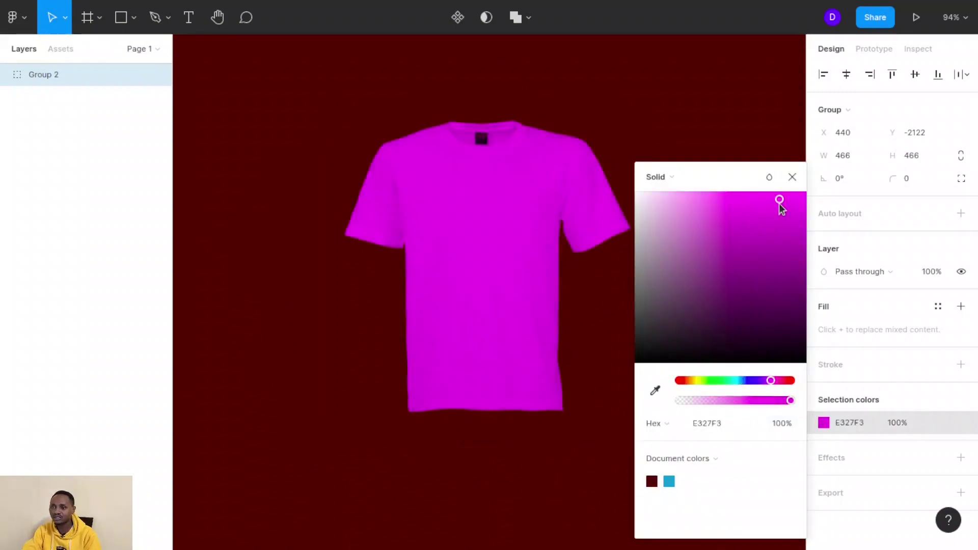
{"action": "left_click", "coordinate": [786, 244]}
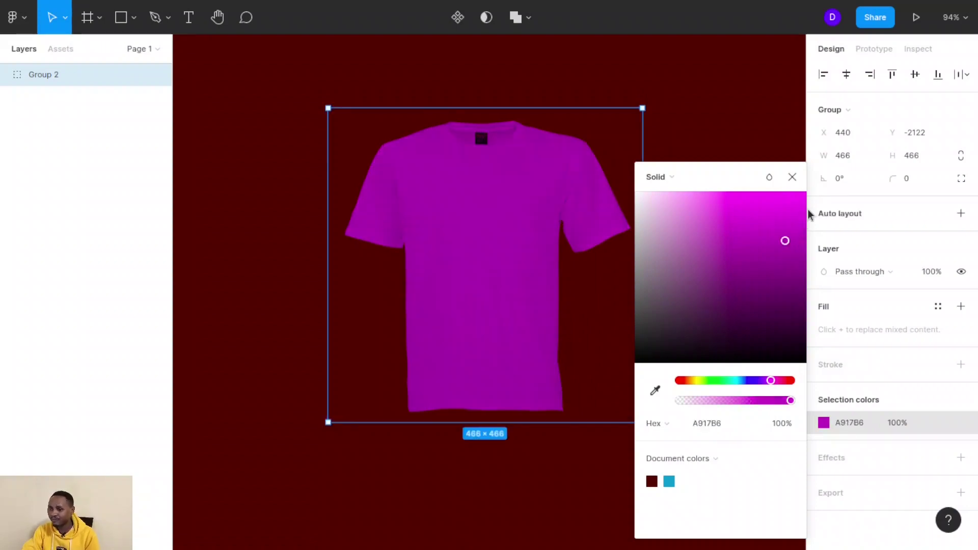
Try darker, brighter and greyed purple shades for the grouped T-shirt's colour.
{"action": "left_click", "coordinate": [781, 215]}
{"action": "left_click", "coordinate": [787, 264]}
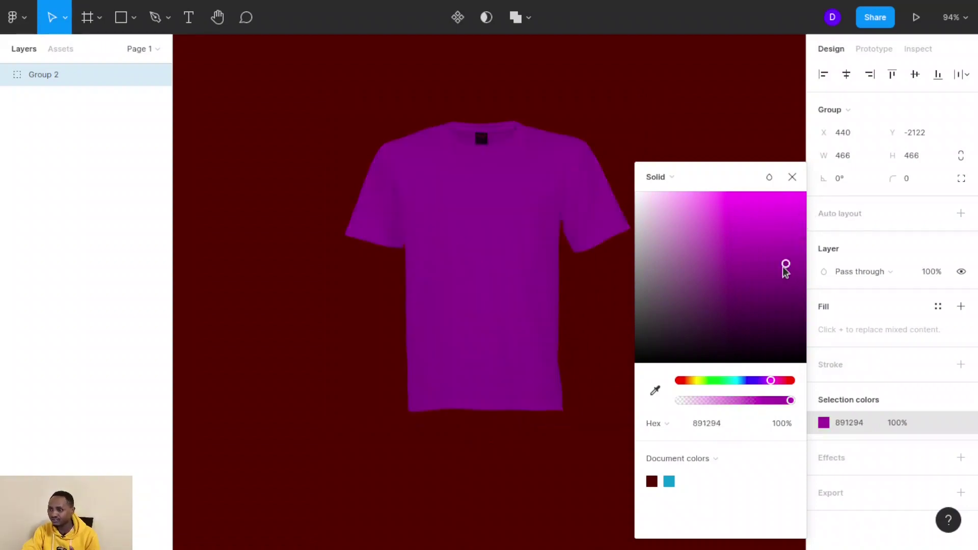
{"action": "left_click", "coordinate": [745, 198]}
{"action": "left_click", "coordinate": [710, 207]}
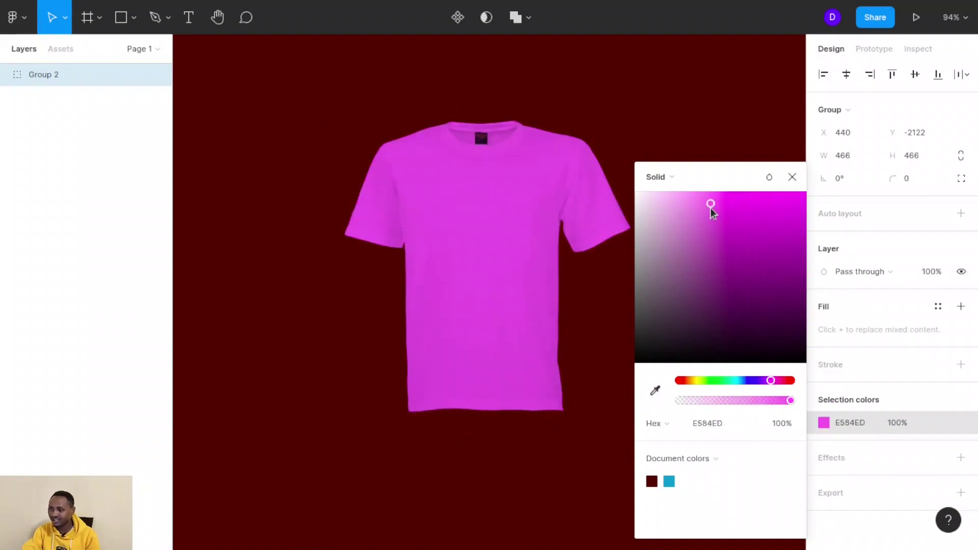
{"action": "left_click", "coordinate": [680, 218]}
{"action": "left_click", "coordinate": [673, 248]}
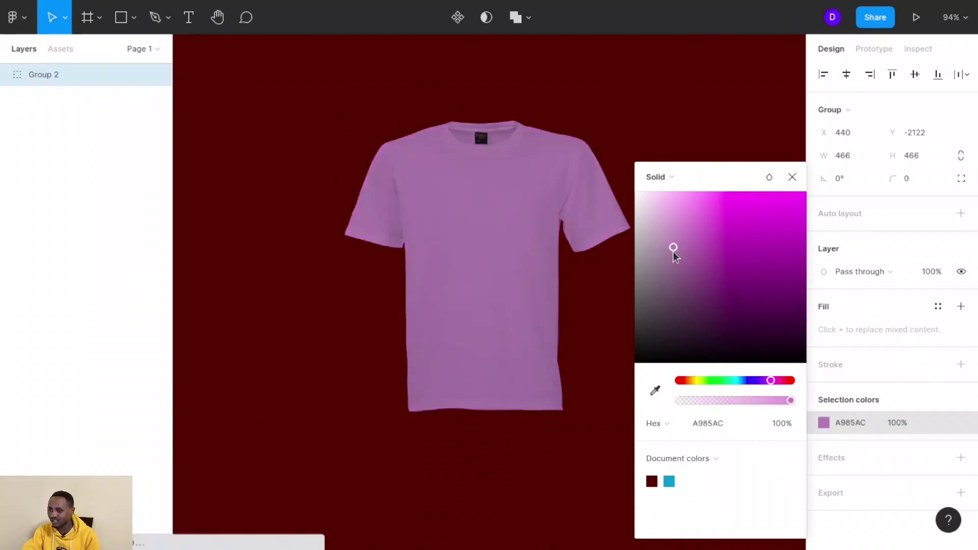
{"action": "left_click", "coordinate": [665, 278]}
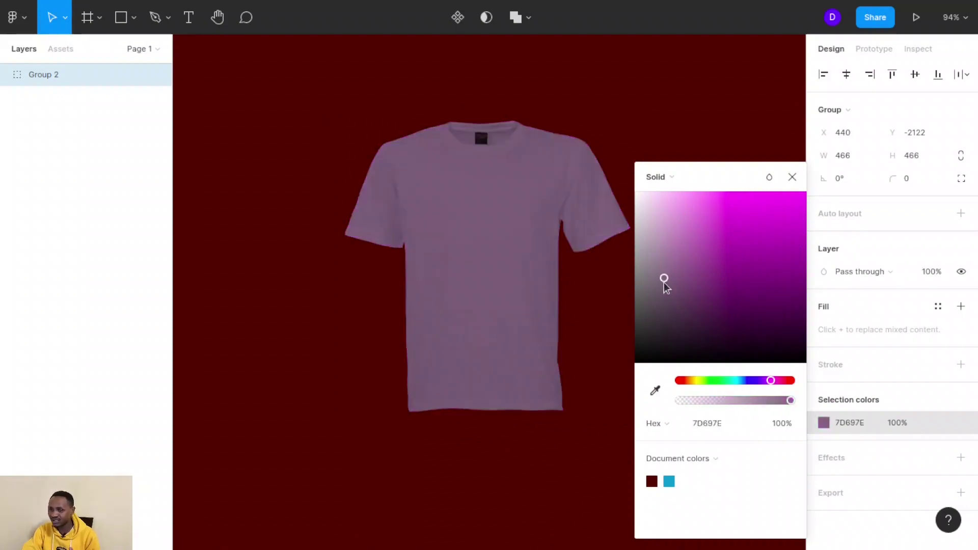
Recolour the T-shirt group to yellow F6E868, close the colour picker, and move the group to about X 279, Y -2160.
{"action": "left_click", "coordinate": [696, 380]}
{"action": "left_click", "coordinate": [756, 222]}
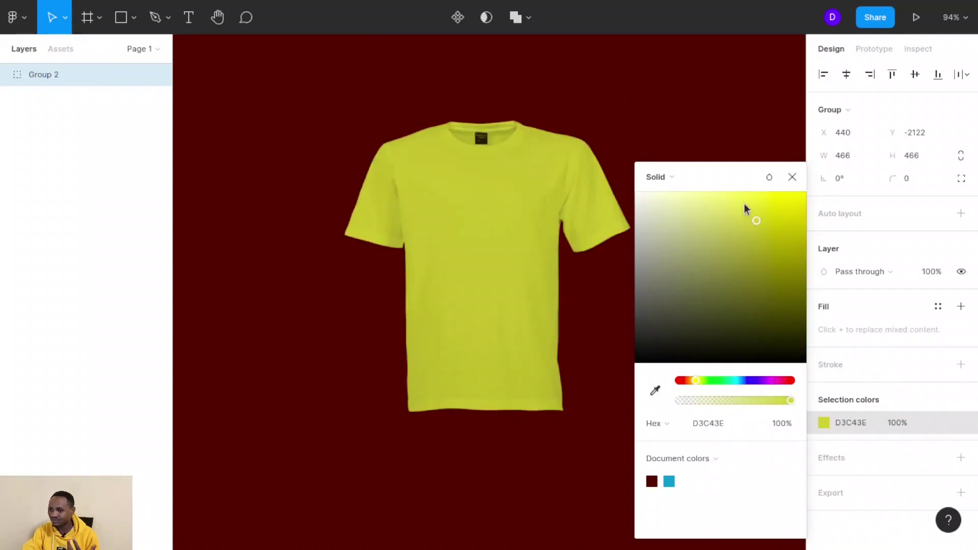
{"action": "left_click", "coordinate": [744, 204]}
{"action": "left_click", "coordinate": [723, 194]}
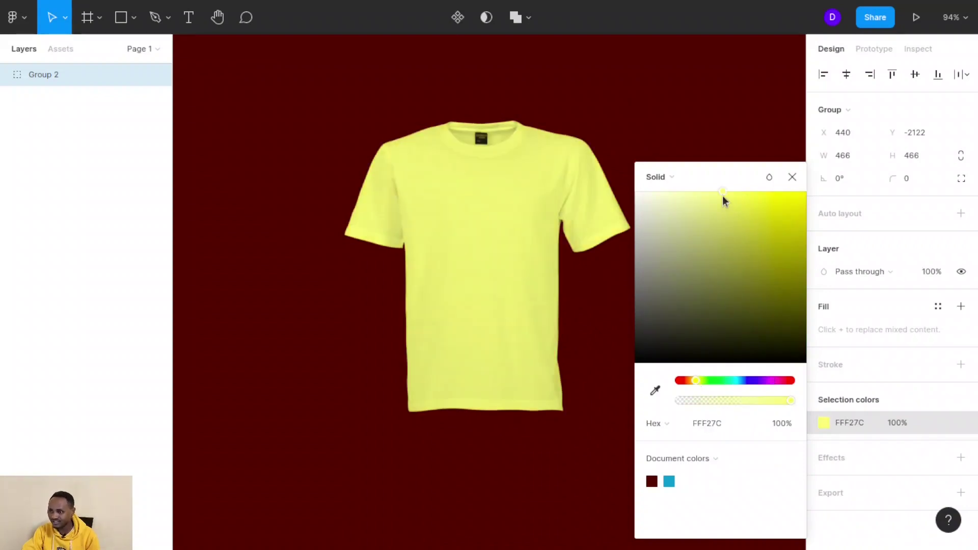
{"action": "left_click", "coordinate": [755, 219]}
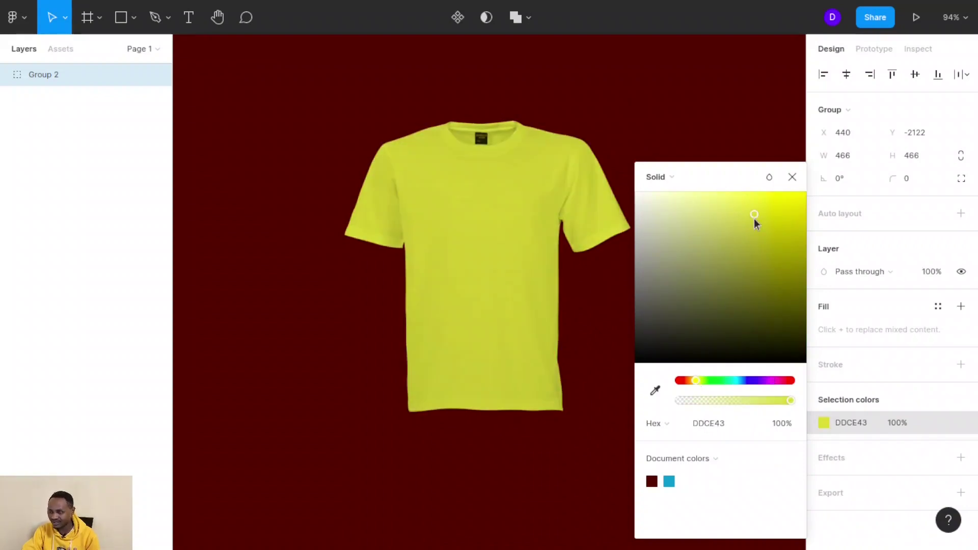
{"action": "left_click", "coordinate": [717, 200]}
{"action": "left_click", "coordinate": [734, 201]}
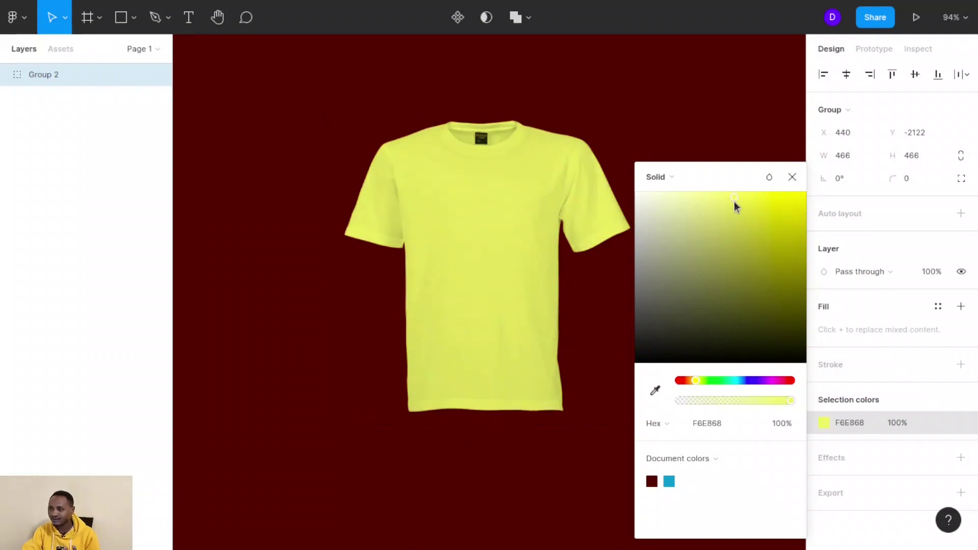
{"action": "left_click", "coordinate": [791, 177]}
{"action": "left_click_drag", "start_coordinate": [502, 255], "coordinate": [369, 229]}
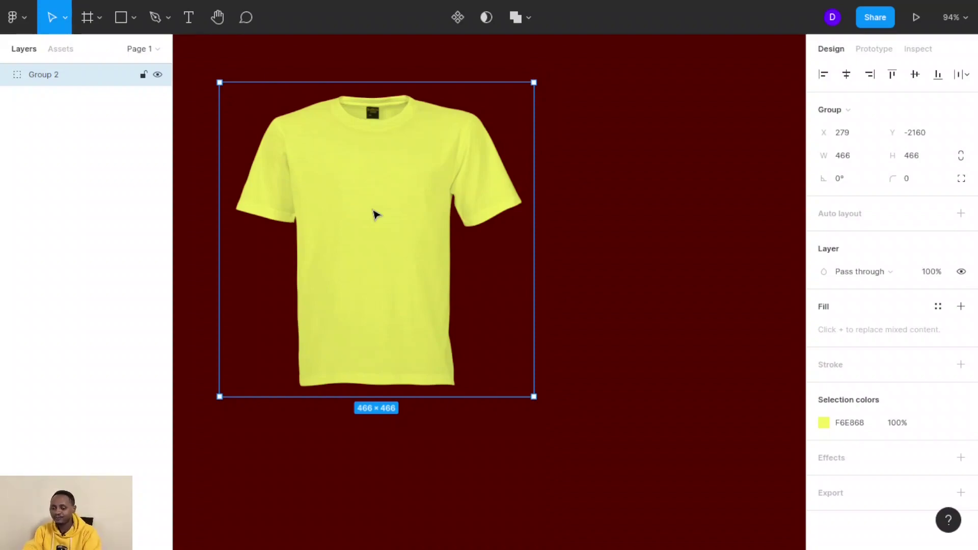
Leave full screen, switch to the Tshirt printing file, and group and copy the front SUBSCRIBE / Dmwokx Design Creatives artwork.
{"action": "key", "text": "F11"}
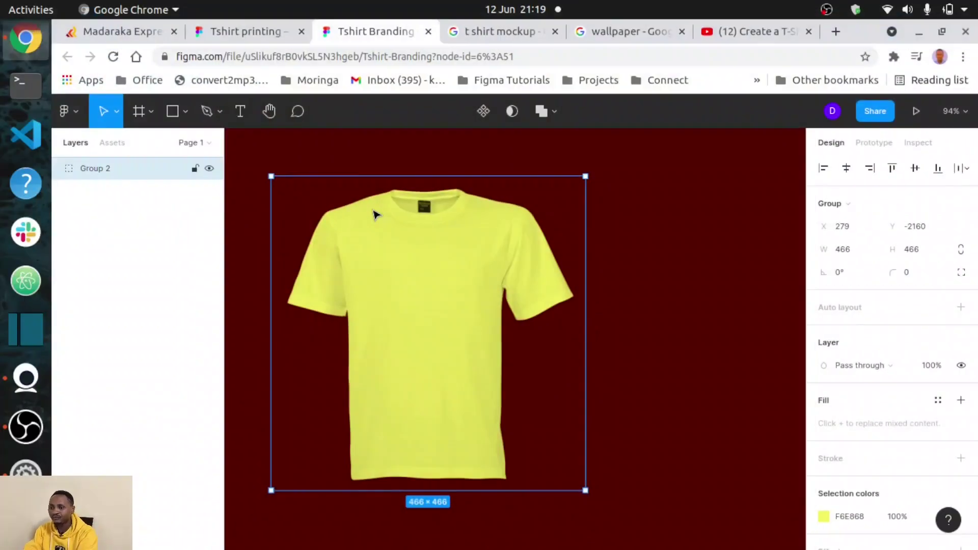
{"action": "left_click", "coordinate": [264, 34]}
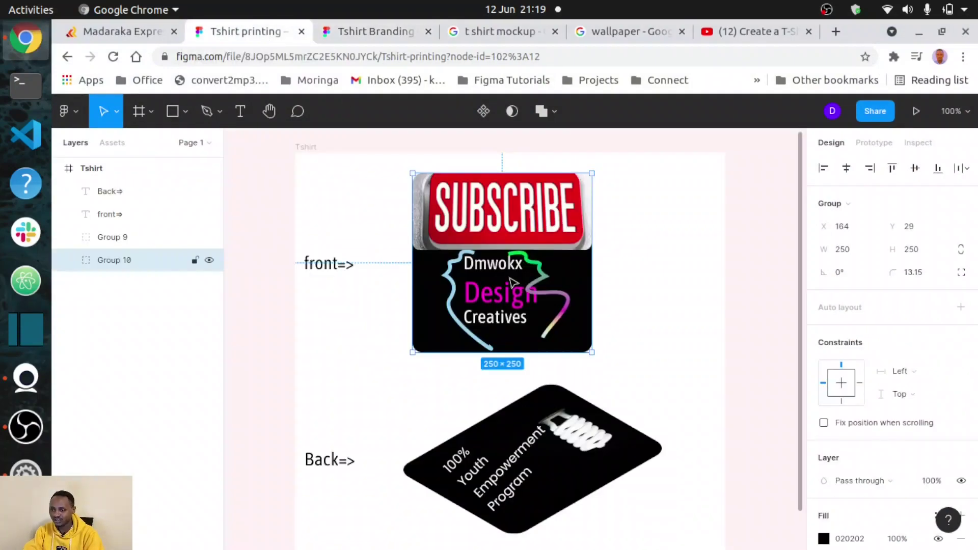
{"action": "left_click_drag", "start_coordinate": [397, 158], "coordinate": [614, 364]}
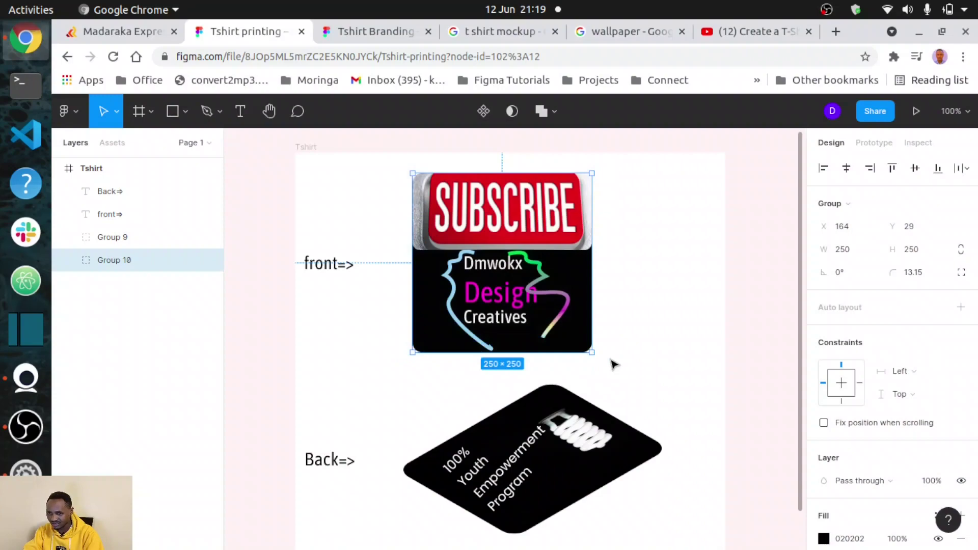
{"action": "key", "text": "ctrl+g"}
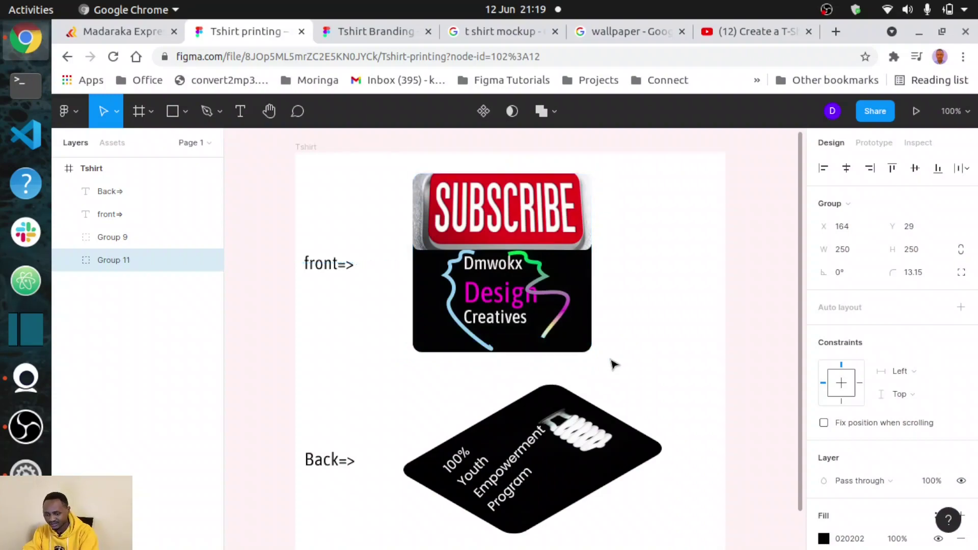
{"action": "left_click", "coordinate": [530, 290]}
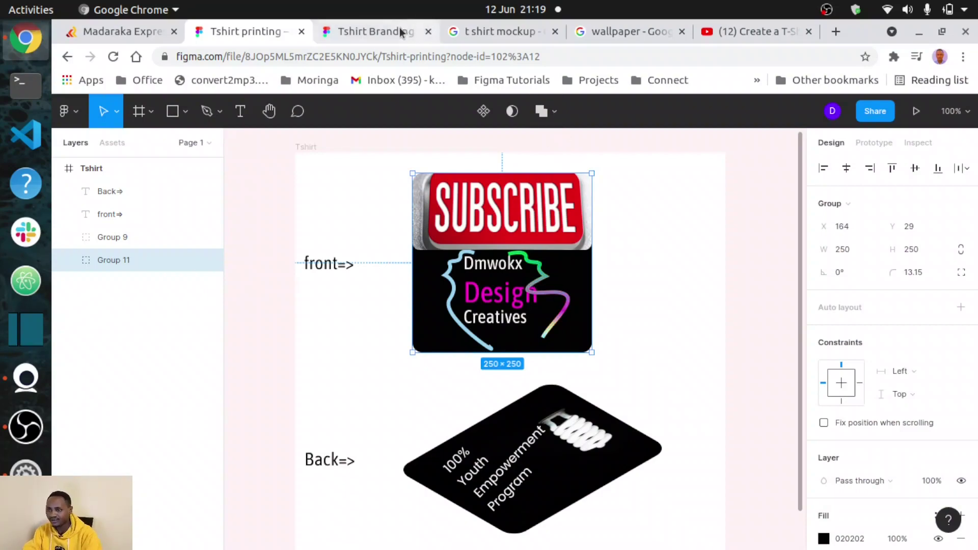
Return to the Tshirt Branding file in full screen, paste the front artwork and place it beside the T-shirt at about X 808, Y -2061.
{"action": "left_click", "coordinate": [374, 34]}
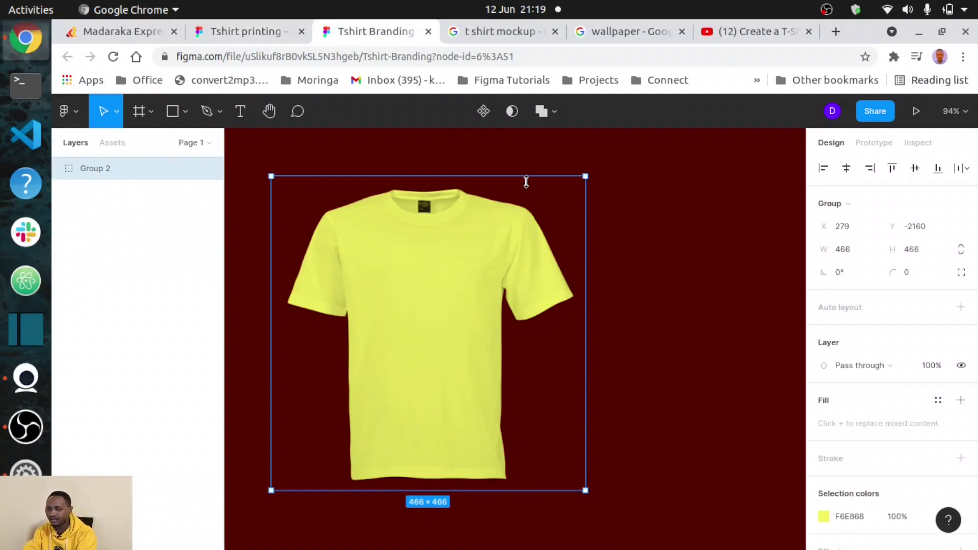
{"action": "left_click", "coordinate": [963, 57]}
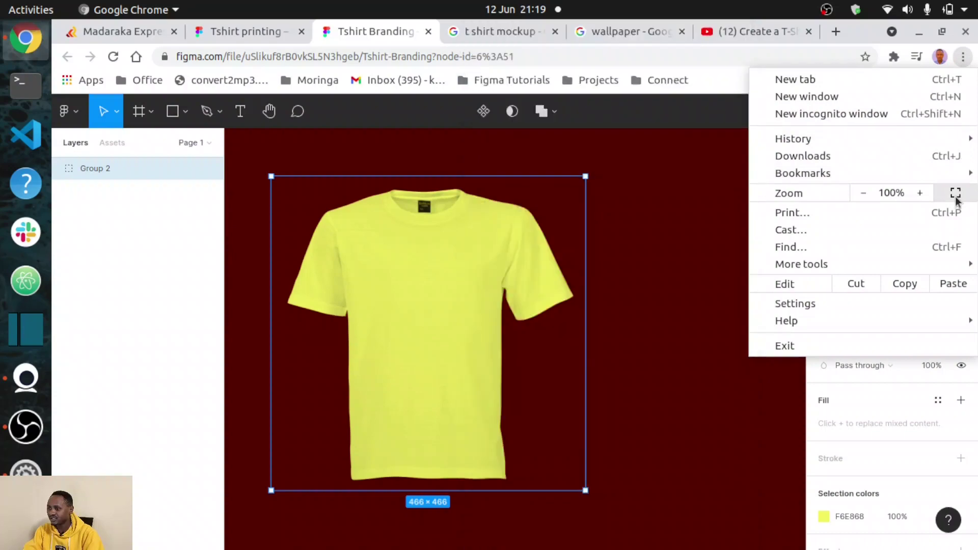
{"action": "left_click", "coordinate": [956, 193]}
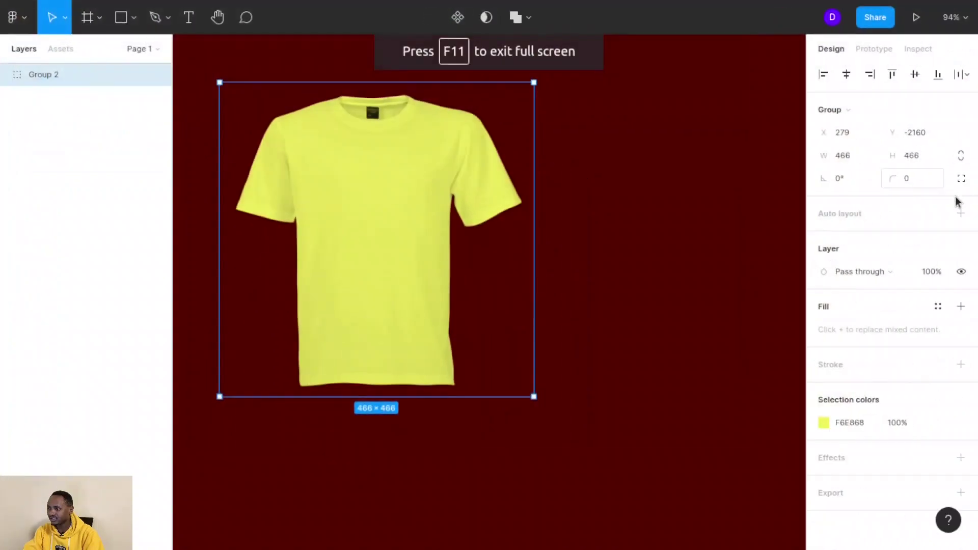
{"action": "left_click", "coordinate": [603, 226]}
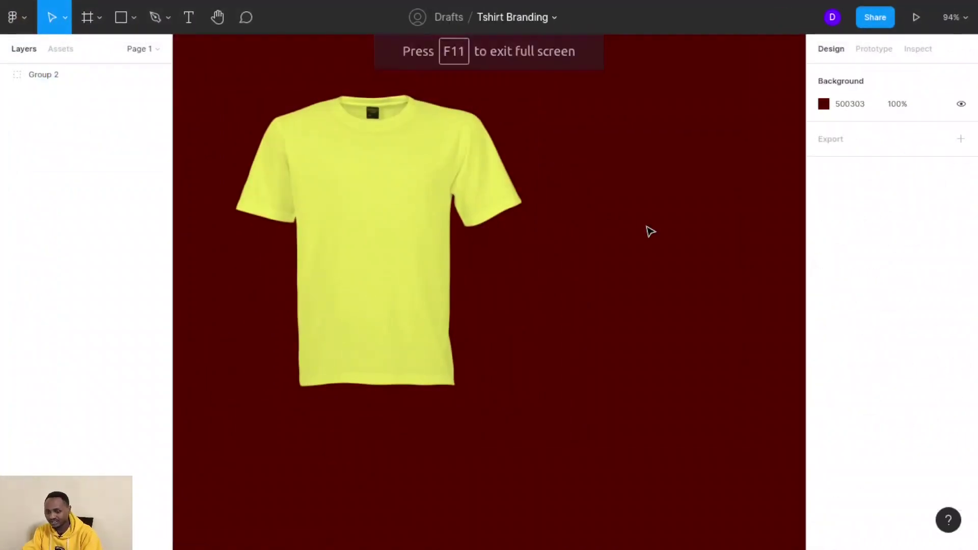
{"action": "key", "text": "ctrl+v"}
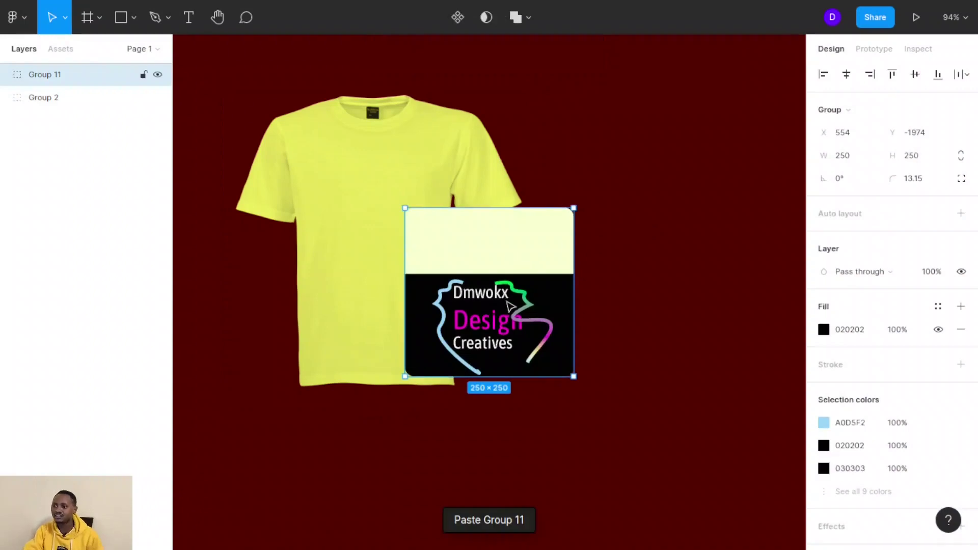
{"action": "left_click_drag", "start_coordinate": [509, 305], "coordinate": [680, 246]}
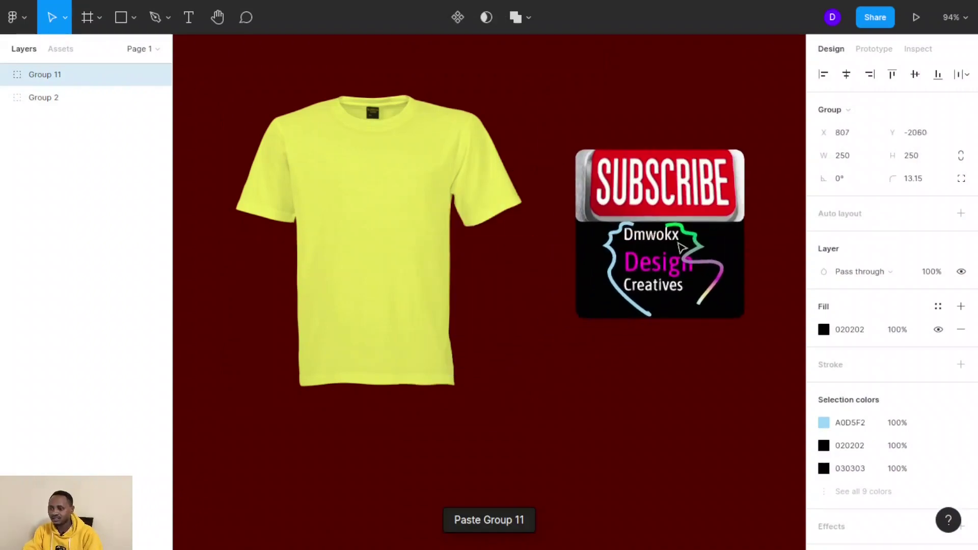
{"action": "left_click", "coordinate": [656, 121]}
Scale the pasted artwork proportionally to about 191 × 191 and place it on the T-shirt's chest at about X 410, Y -2057.
{"action": "left_click", "coordinate": [102, 75]}
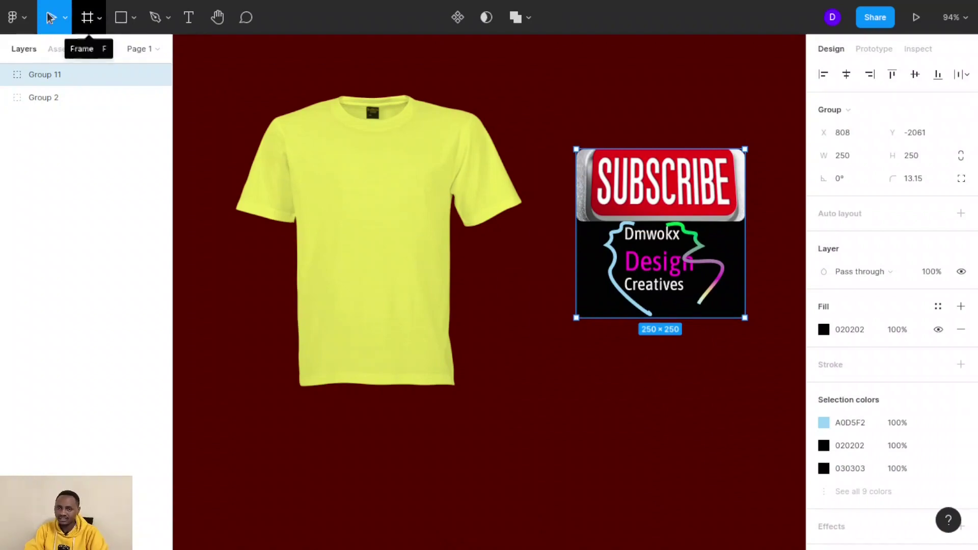
{"action": "left_click", "coordinate": [65, 17]}
{"action": "left_click", "coordinate": [66, 70]}
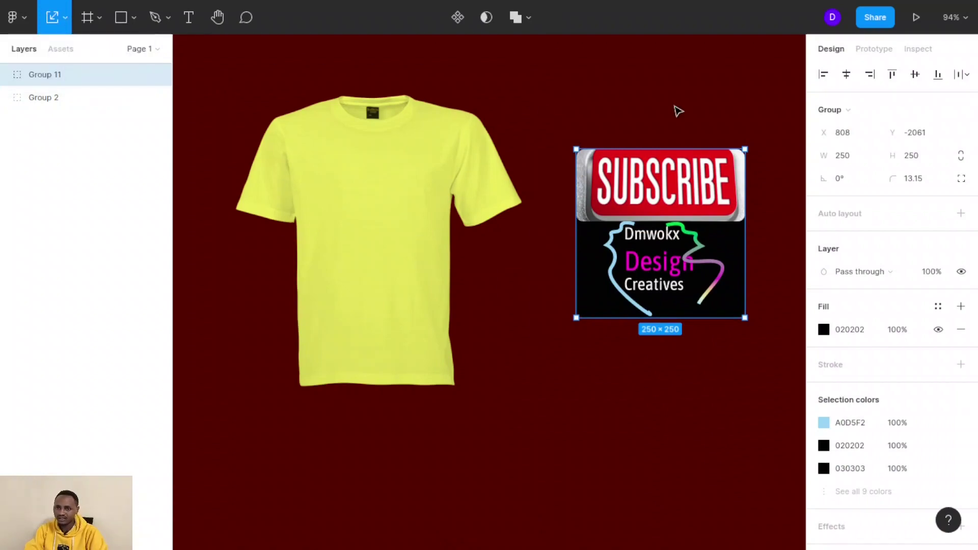
{"action": "left_click_drag", "start_coordinate": [745, 149], "coordinate": [706, 188]}
{"action": "left_click_drag", "start_coordinate": [664, 235], "coordinate": [395, 210]}
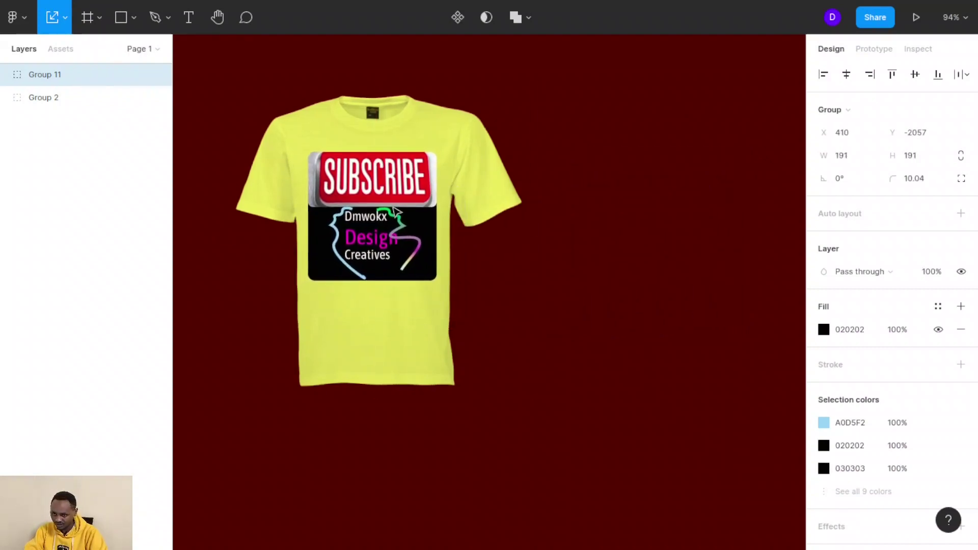
{"action": "left_click", "coordinate": [553, 334]}
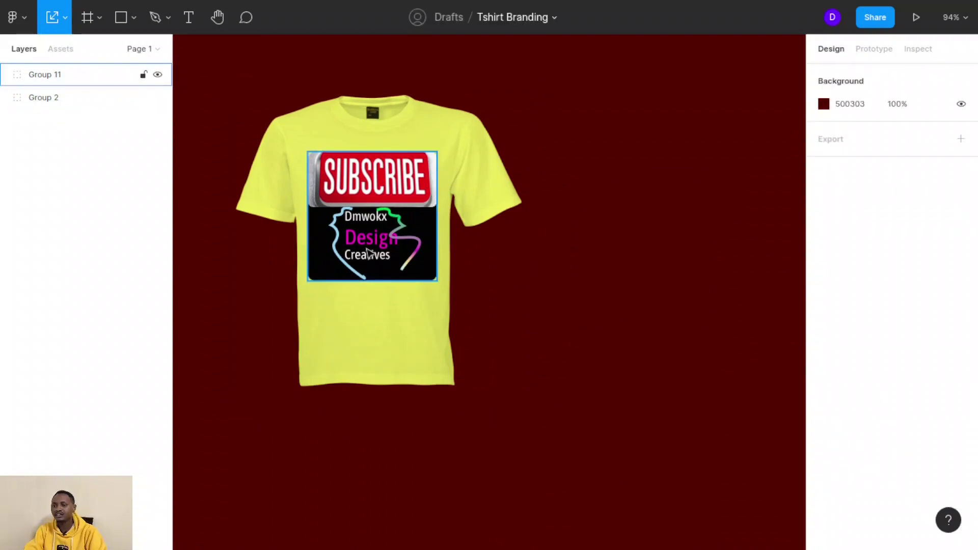
Group the artwork with the T-shirt and move the combined group to about X 257, Y -2163.
{"action": "left_click", "coordinate": [523, 316]}
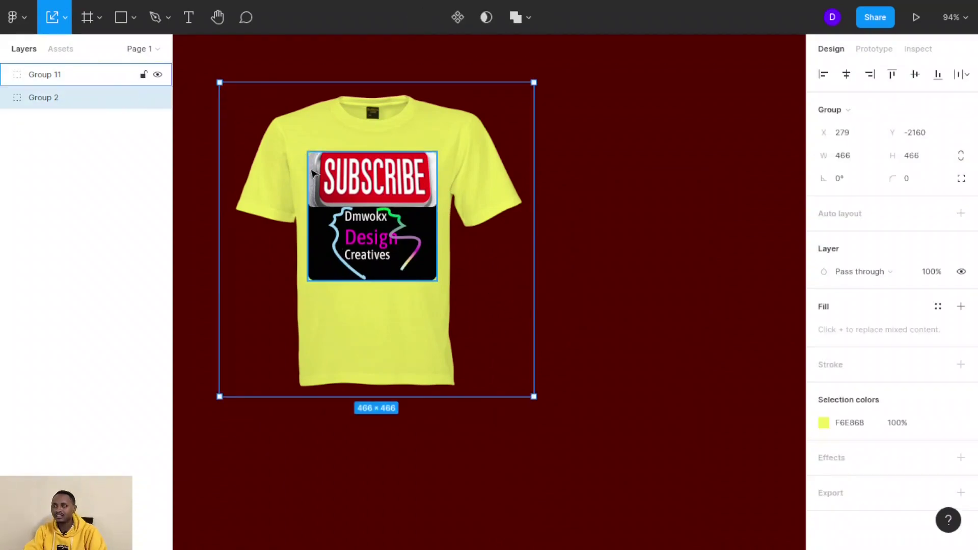
{"action": "left_click", "coordinate": [581, 282]}
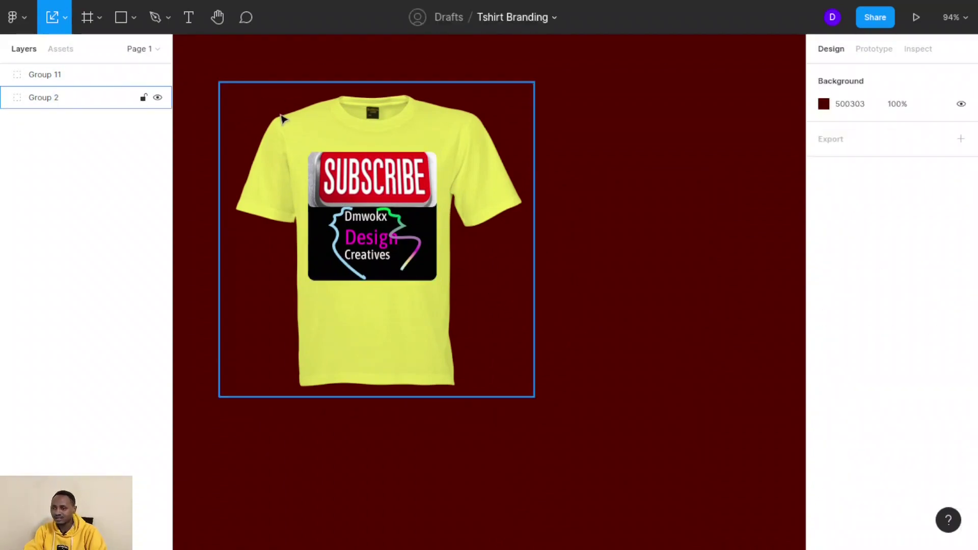
{"action": "left_click_drag", "start_coordinate": [219, 60], "coordinate": [561, 411]}
{"action": "key", "text": "ctrl+g"}
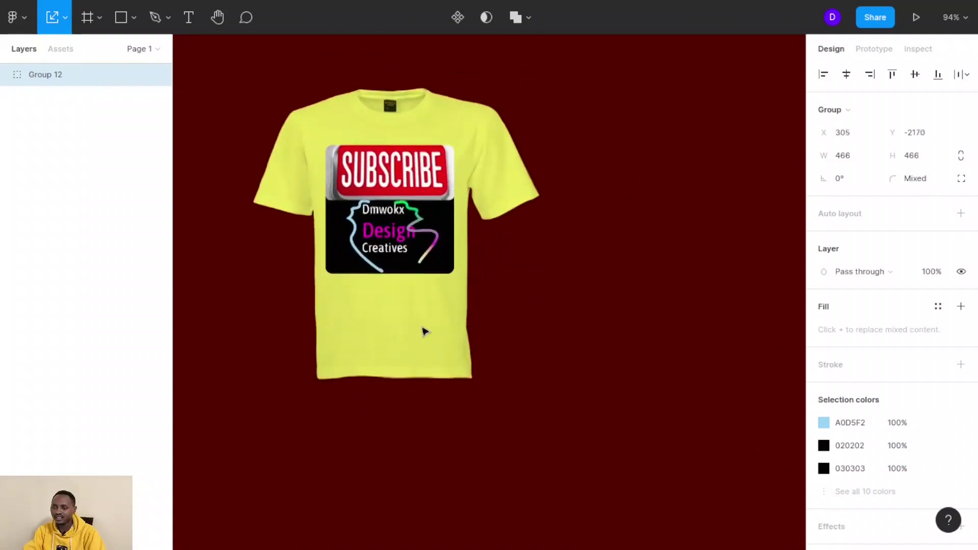
{"action": "left_click", "coordinate": [380, 319]}
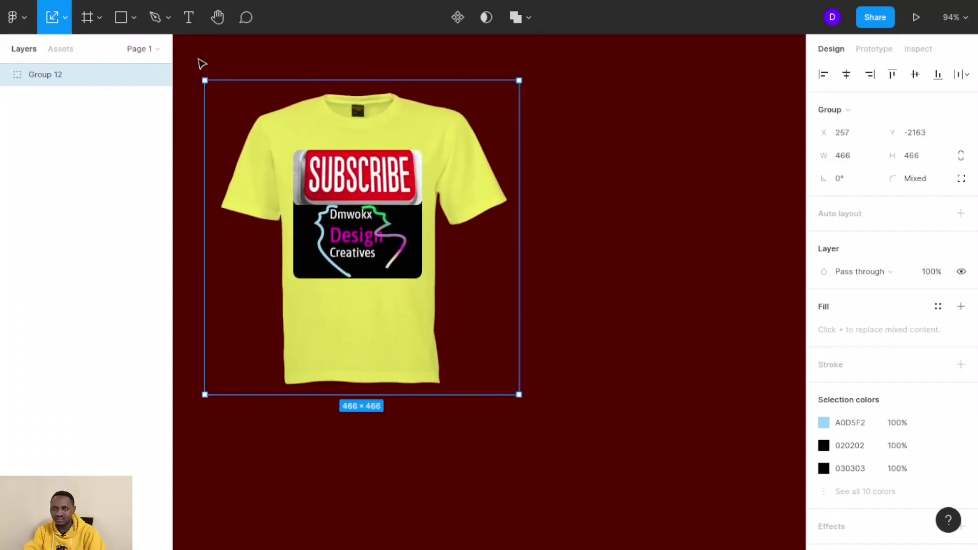
Start a text layer on the T-shirt just below the chest artwork and set its font size to 20.
{"action": "left_click", "coordinate": [191, 20]}
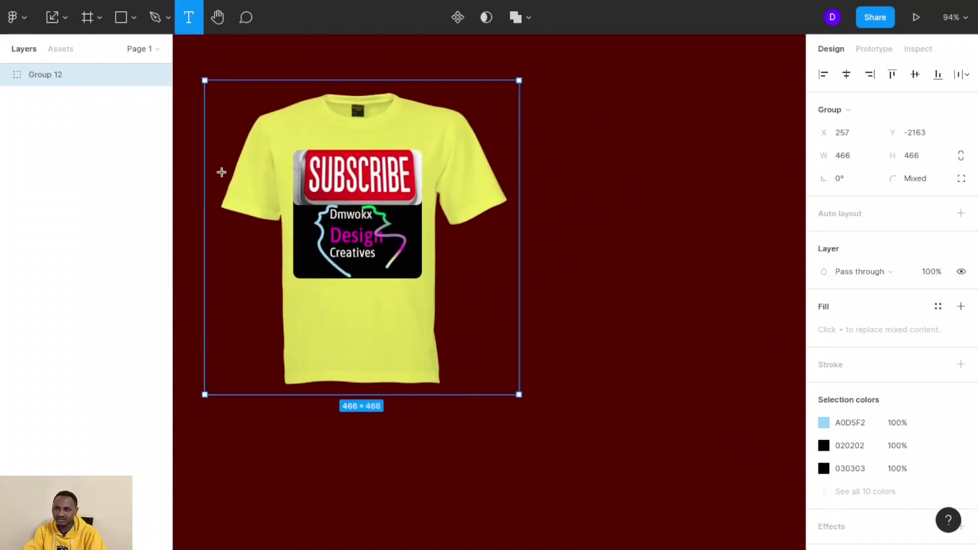
{"action": "left_click", "coordinate": [311, 296]}
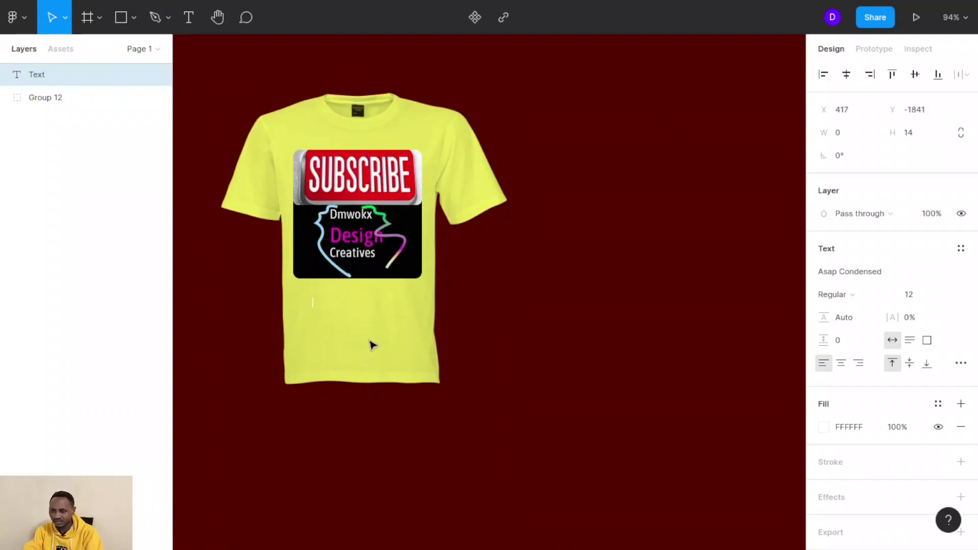
{"action": "type", "text": "D"}
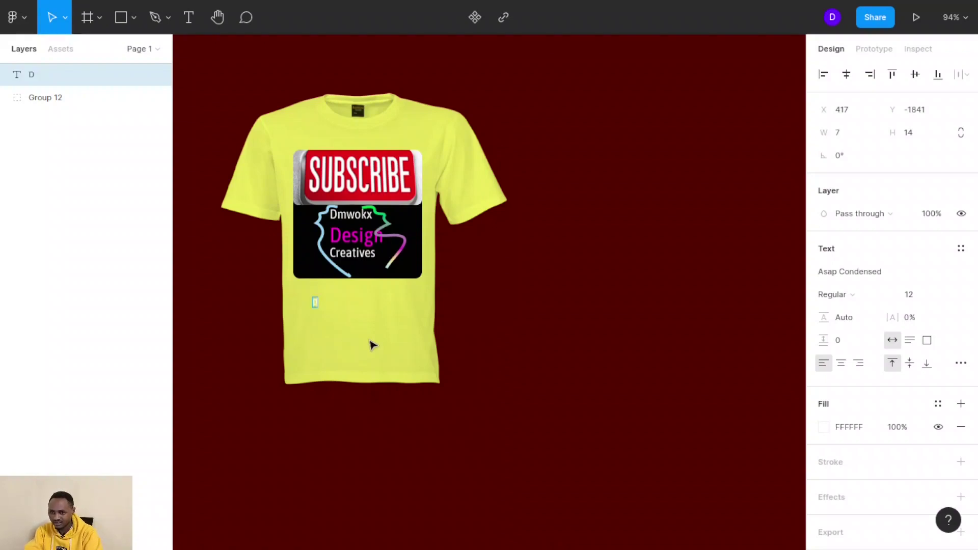
{"action": "key", "text": "BackSpace"}
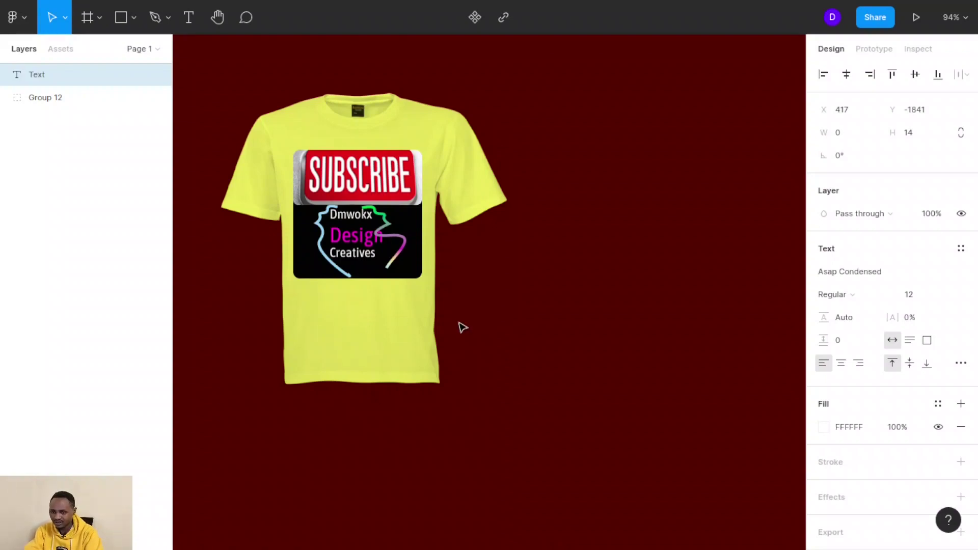
{"action": "left_click", "coordinate": [936, 297]}
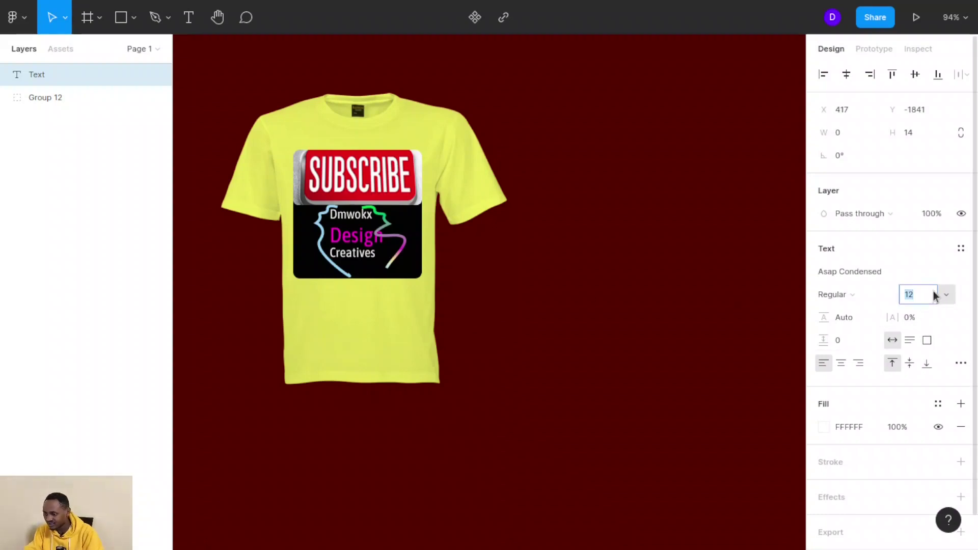
{"action": "type", "text": "20"}
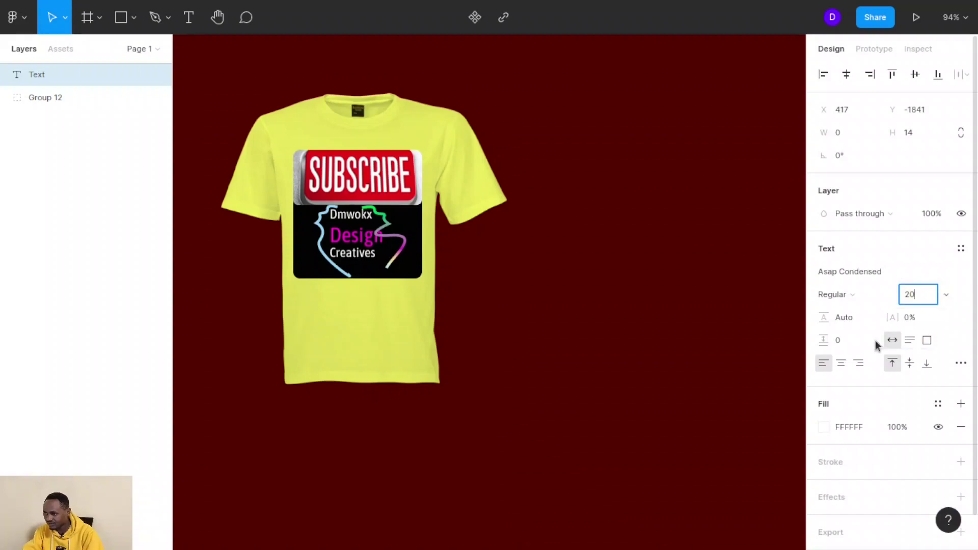
Set the new text layer's fill to magenta EF1BDA.
{"action": "scroll", "coordinate": [845, 413], "scroll_direction": "down", "scroll_amount": 1}
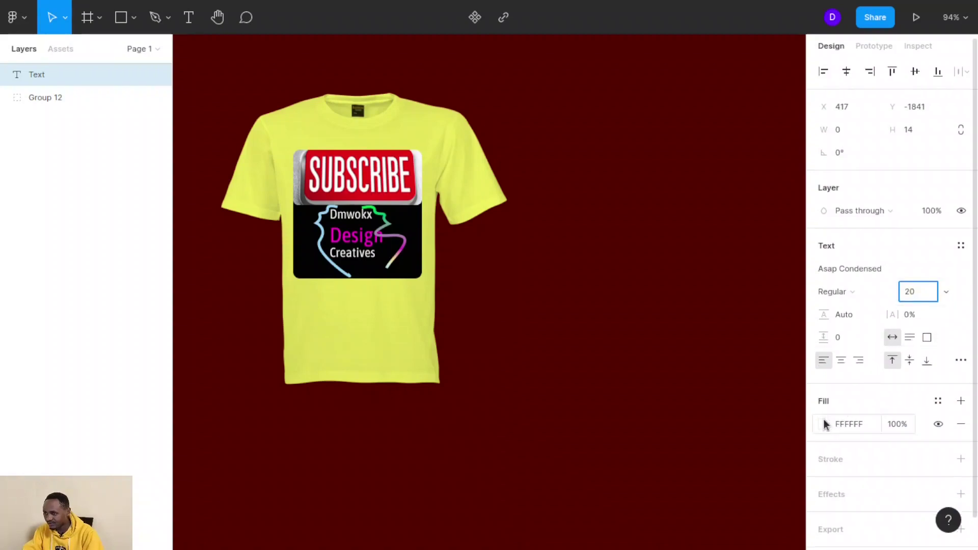
{"action": "left_click", "coordinate": [823, 420]}
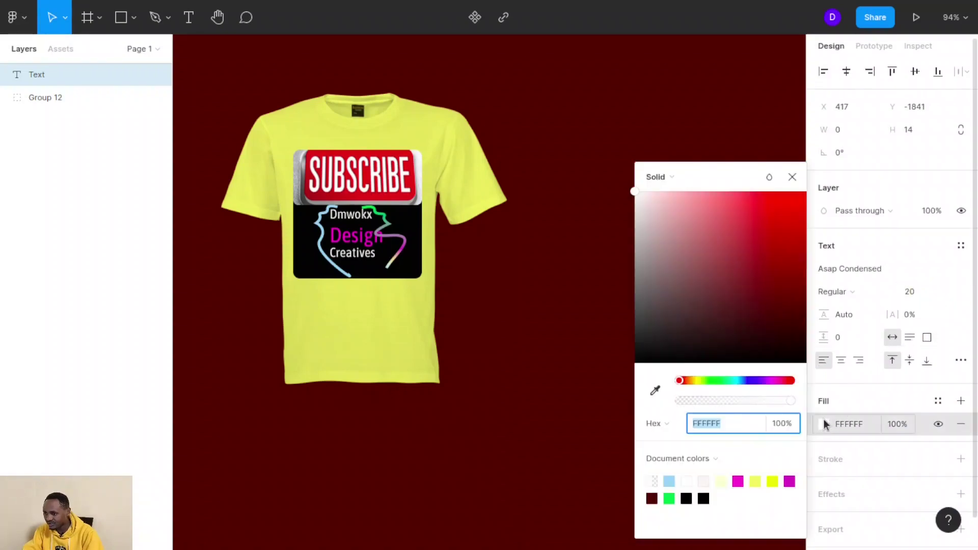
{"action": "left_click", "coordinate": [775, 381]}
{"action": "left_click", "coordinate": [788, 204]}
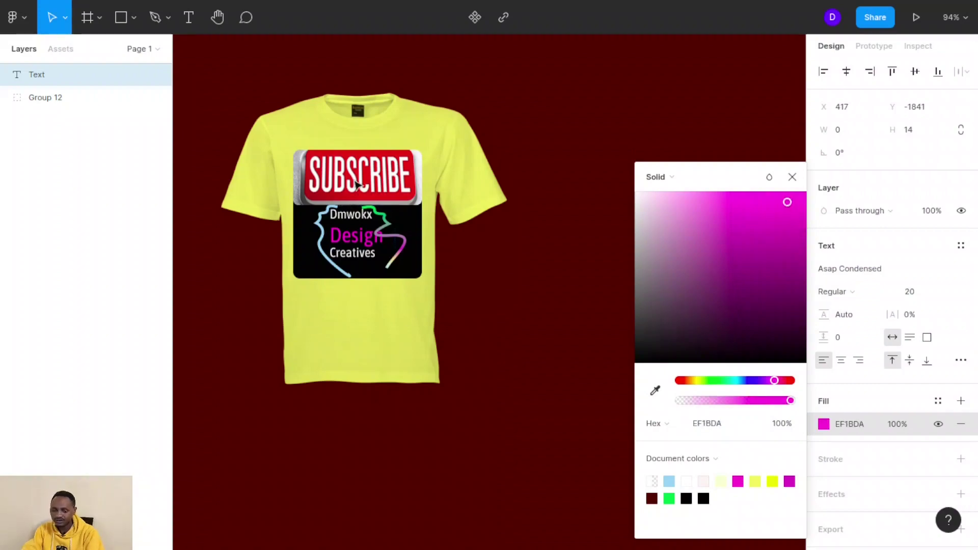
{"action": "left_click", "coordinate": [791, 176]}
Enter "Dmwokx Design Creative" as the text and place it under the artwork, starting at the artwork's left edge.
{"action": "type", "text": "D"}
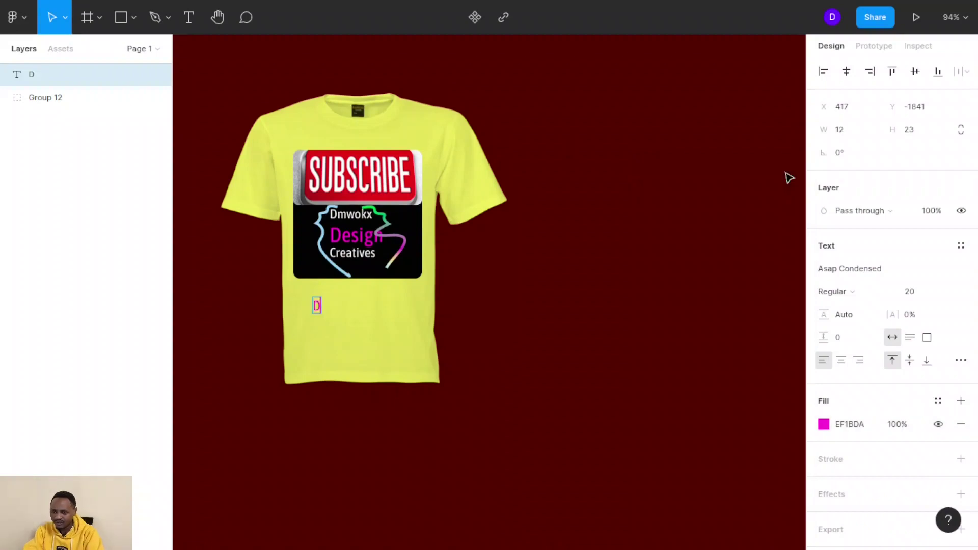
{"action": "type", "text": "mwokx"}
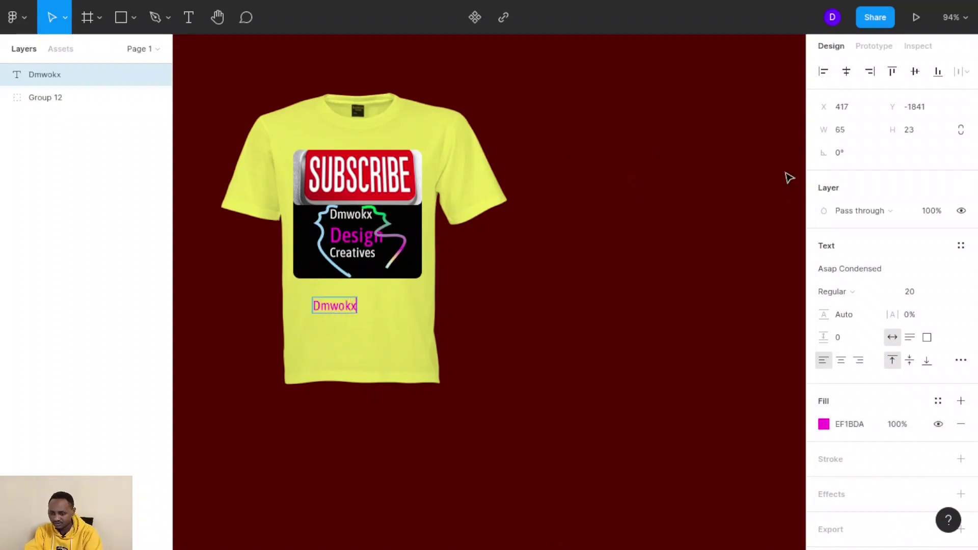
{"action": "type", "text": " Design"}
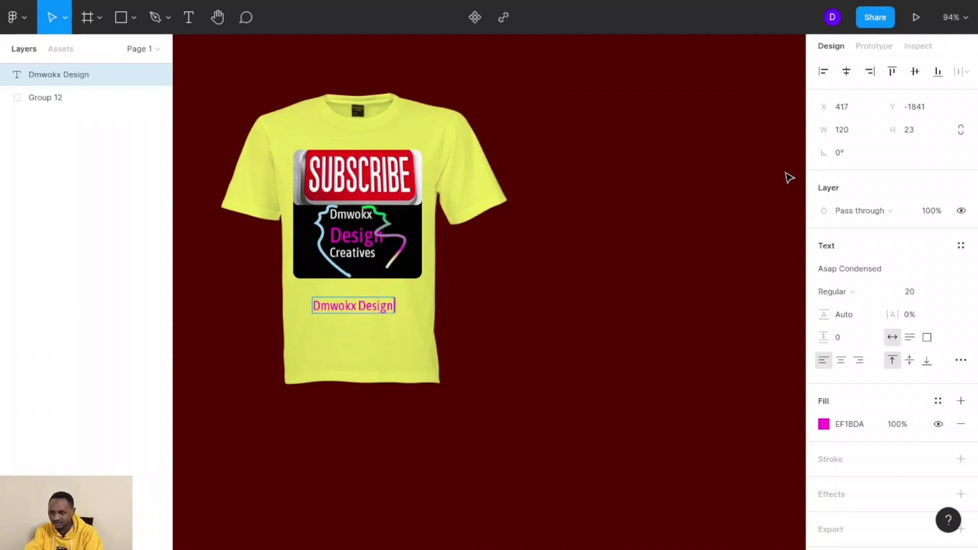
{"action": "type", "text": " Crea"}
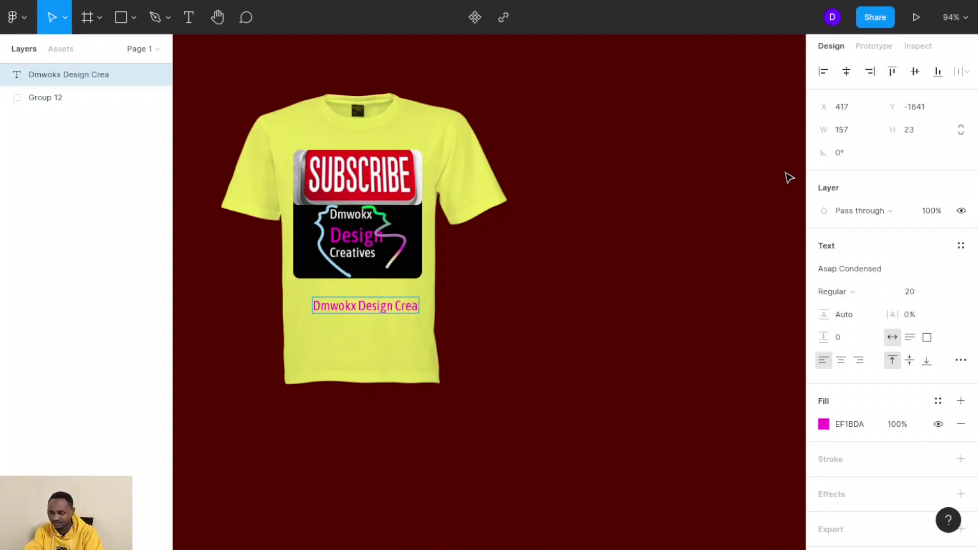
{"action": "type", "text": "tive"}
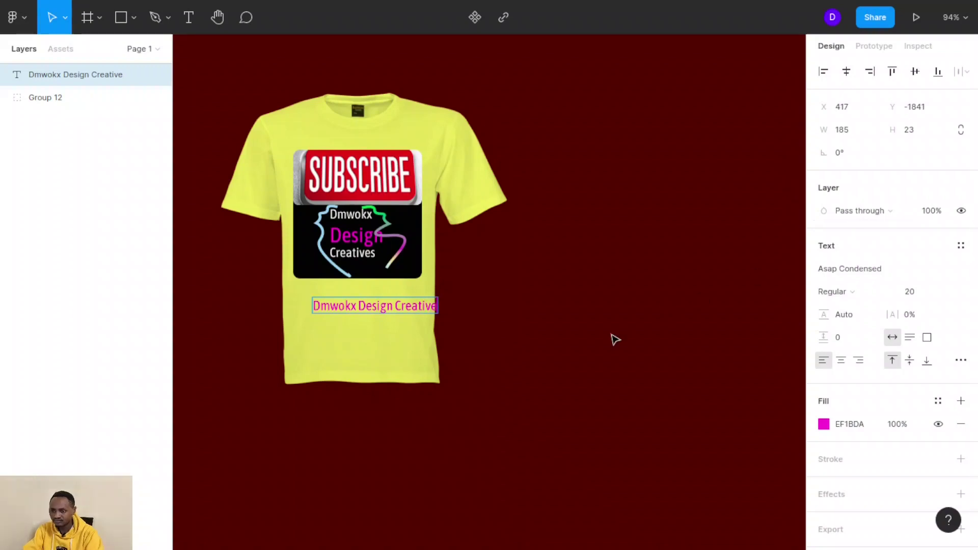
{"action": "key", "text": "Escape"}
{"action": "left_click_drag", "start_coordinate": [371, 310], "coordinate": [375, 305]}
{"action": "left_click", "coordinate": [520, 317]}
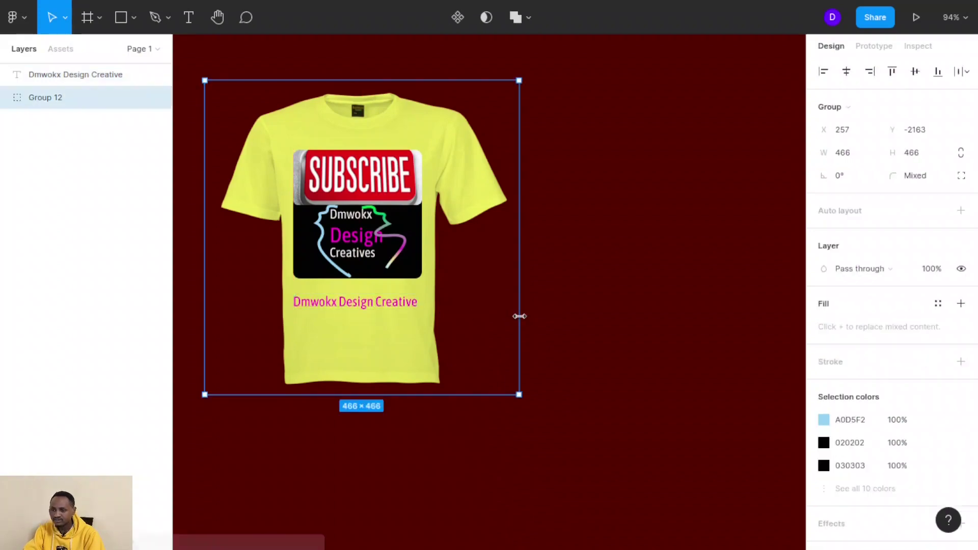
Group the text with the T-shirt and move the combined group to about X 250, Y -2134.
{"action": "left_click_drag", "start_coordinate": [497, 427], "coordinate": [218, 102]}
{"action": "key", "text": "ctrl+g"}
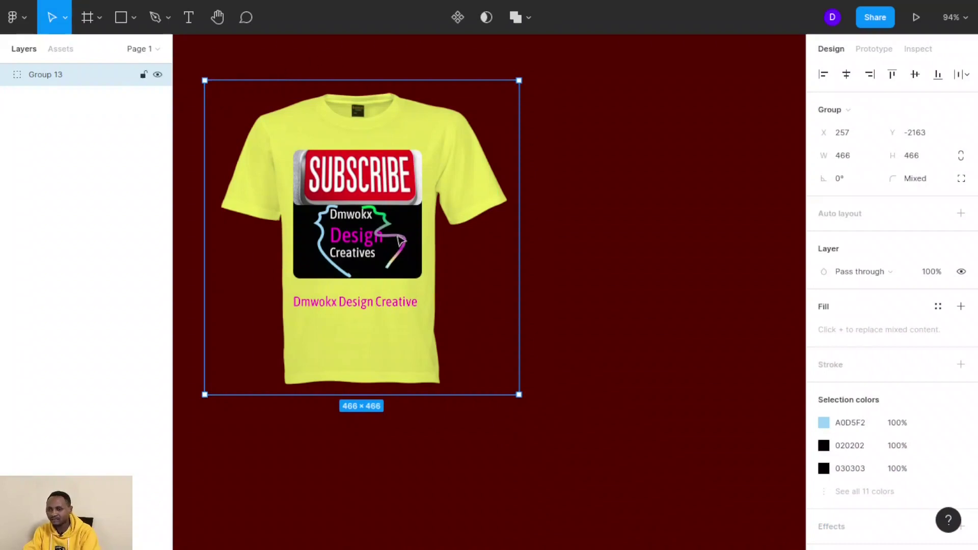
{"action": "left_click_drag", "start_coordinate": [399, 240], "coordinate": [379, 259]}
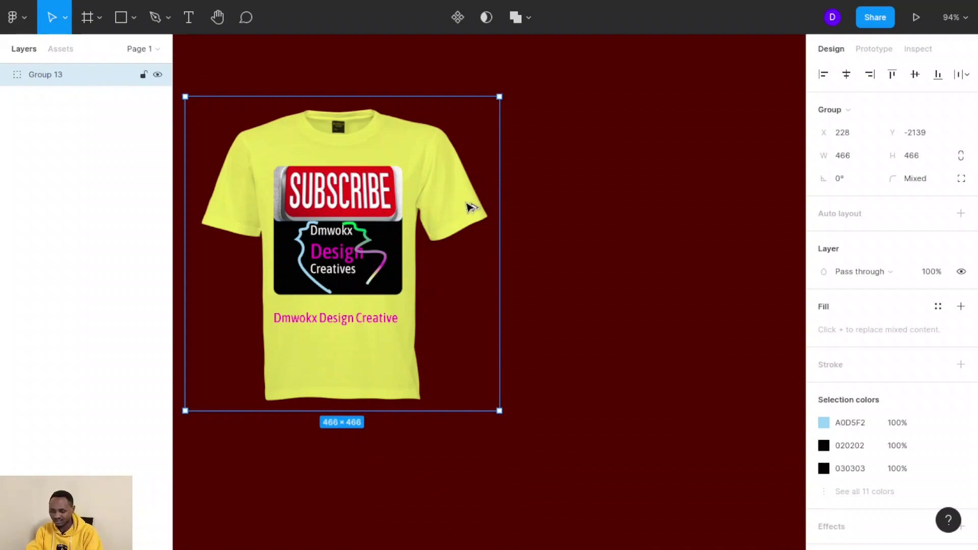
{"action": "left_click_drag", "start_coordinate": [471, 207], "coordinate": [432, 202]}
{"action": "scroll", "coordinate": [769, 207], "scroll_direction": "right", "scroll_amount": 3}
{"action": "scroll", "coordinate": [769, 207], "scroll_direction": "left", "scroll_amount": 2}
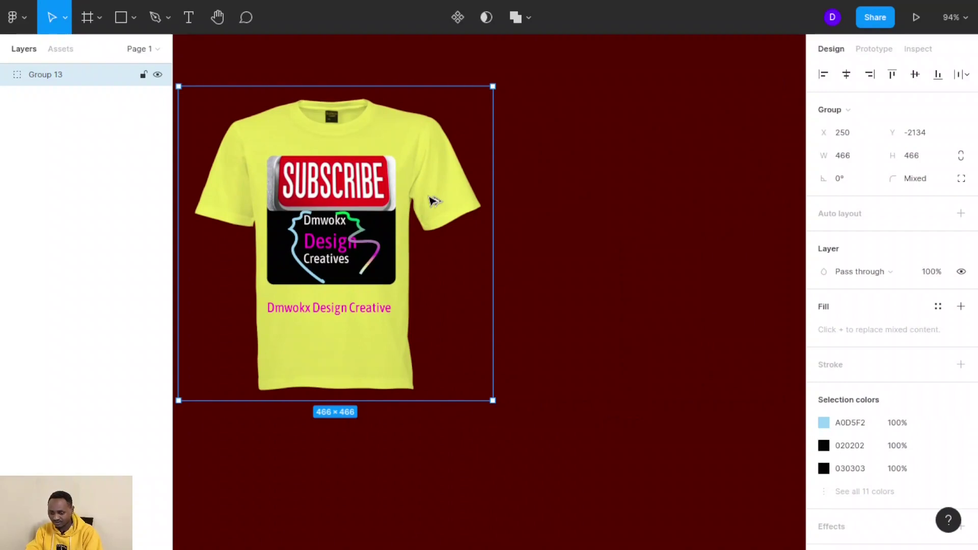
Duplicate the T-shirt group to the right of the original at about X 698, Y -2128, and deselect it.
{"action": "left_click_drag", "start_coordinate": [432, 200], "coordinate": [732, 206]}
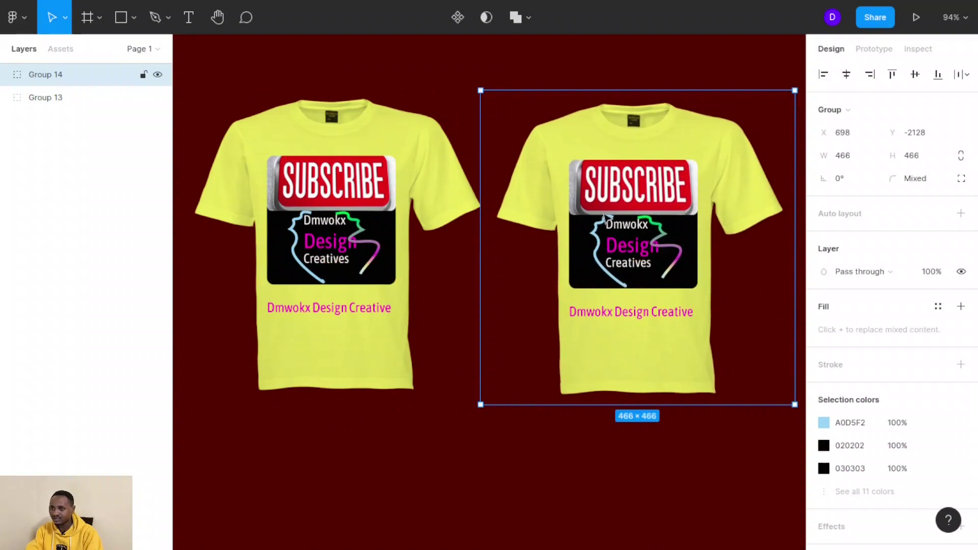
{"action": "scroll", "coordinate": [612, 219], "scroll_direction": "right", "scroll_amount": 6}
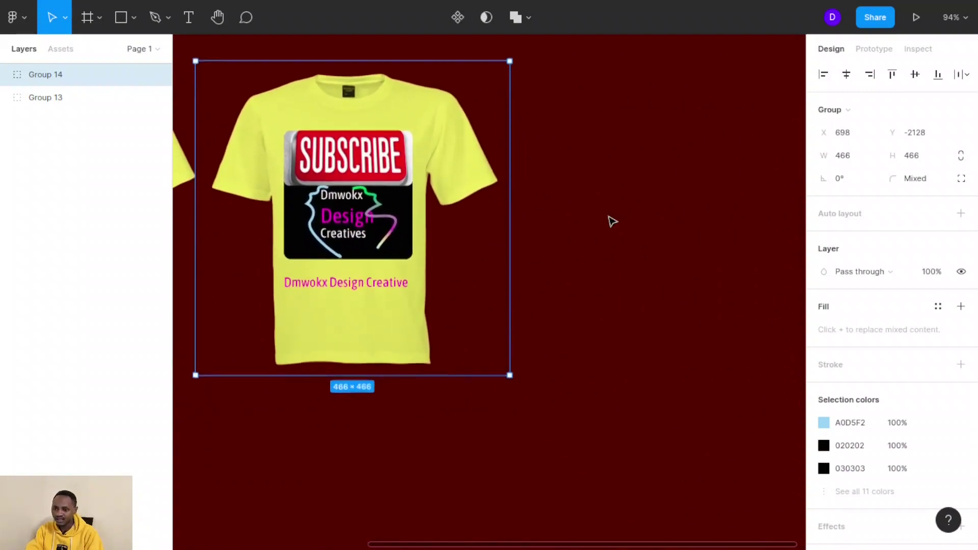
{"action": "scroll", "coordinate": [611, 220], "scroll_direction": "up", "scroll_amount": 4}
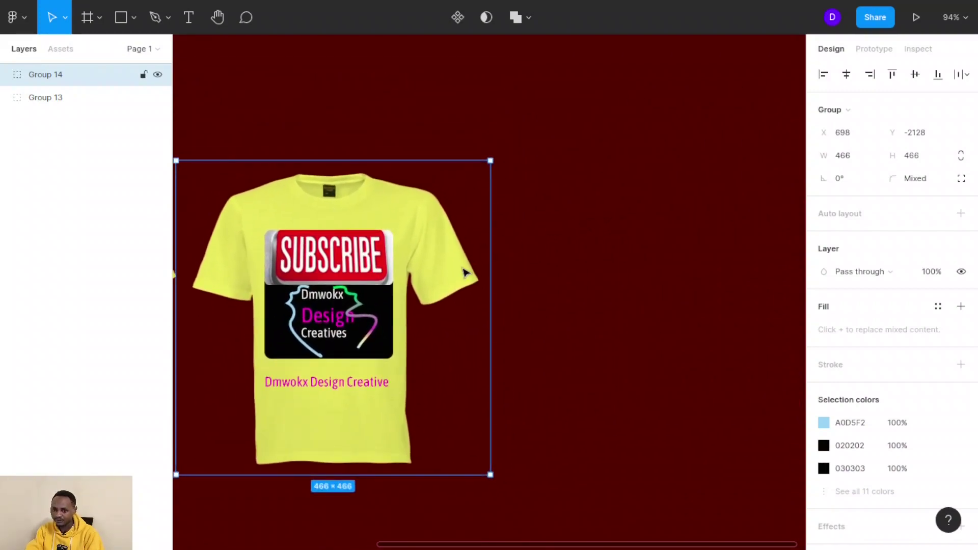
{"action": "scroll", "coordinate": [464, 272], "scroll_direction": "down", "scroll_amount": 1}
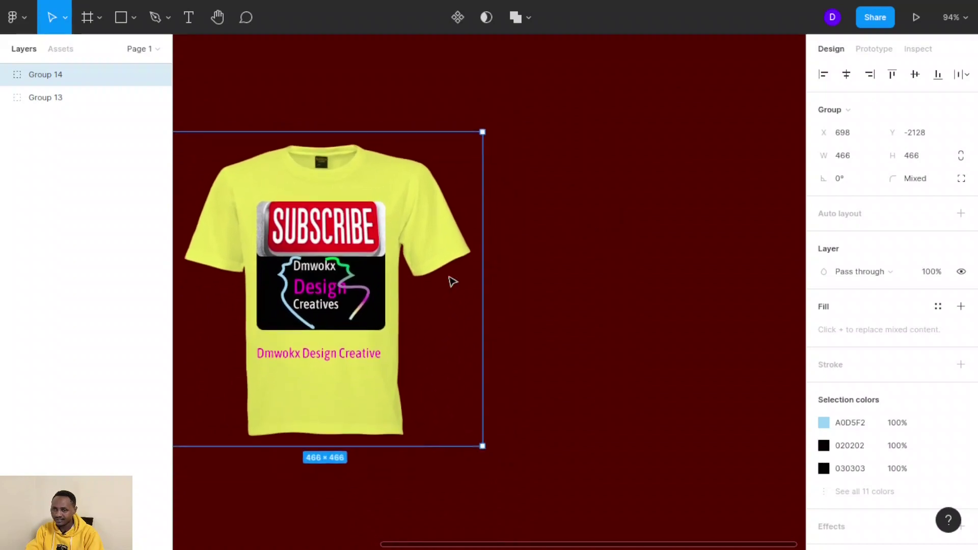
{"action": "left_click", "coordinate": [618, 246]}
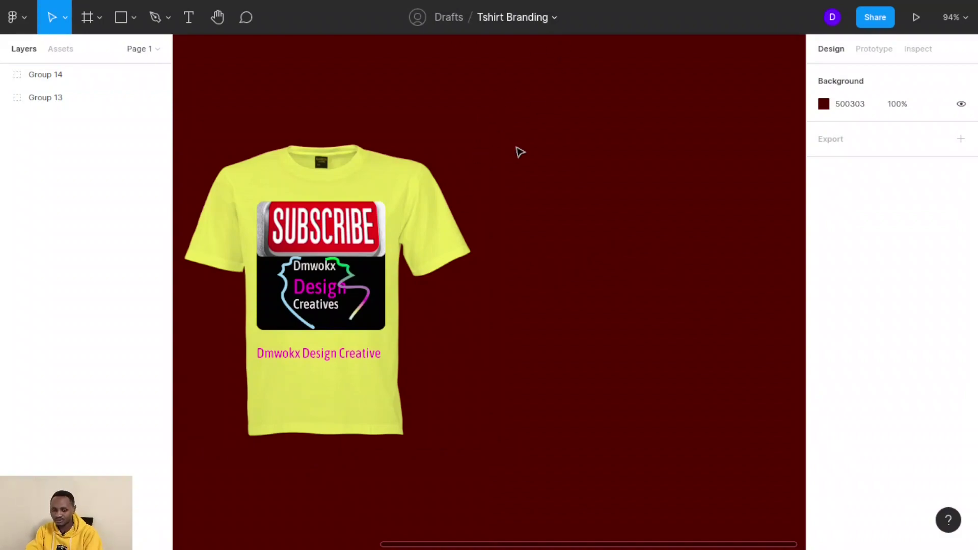
Leave full screen, switch to the Google wallpaper image results, and browse them to open the Neon Pixel Wallpapers image preview.
{"action": "key", "text": "F11"}
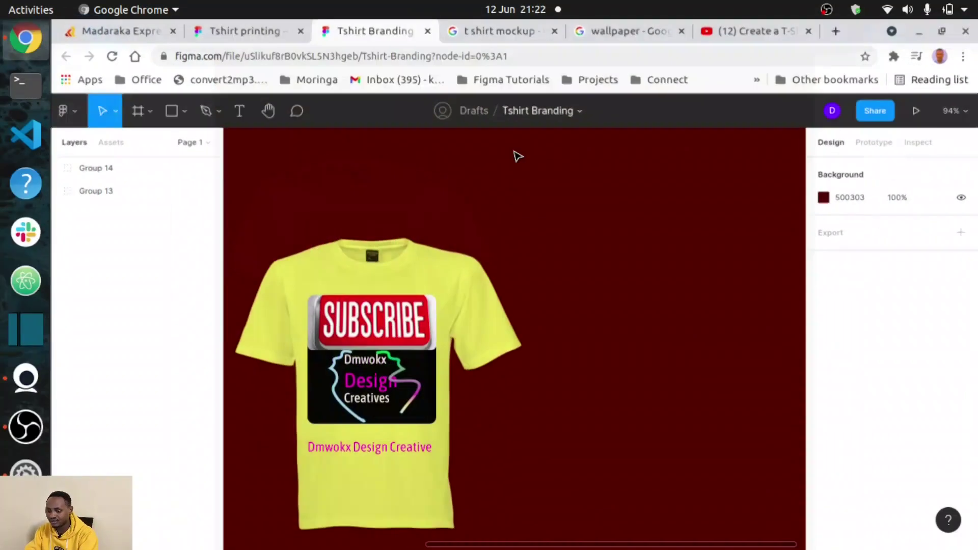
{"action": "left_click", "coordinate": [628, 31]}
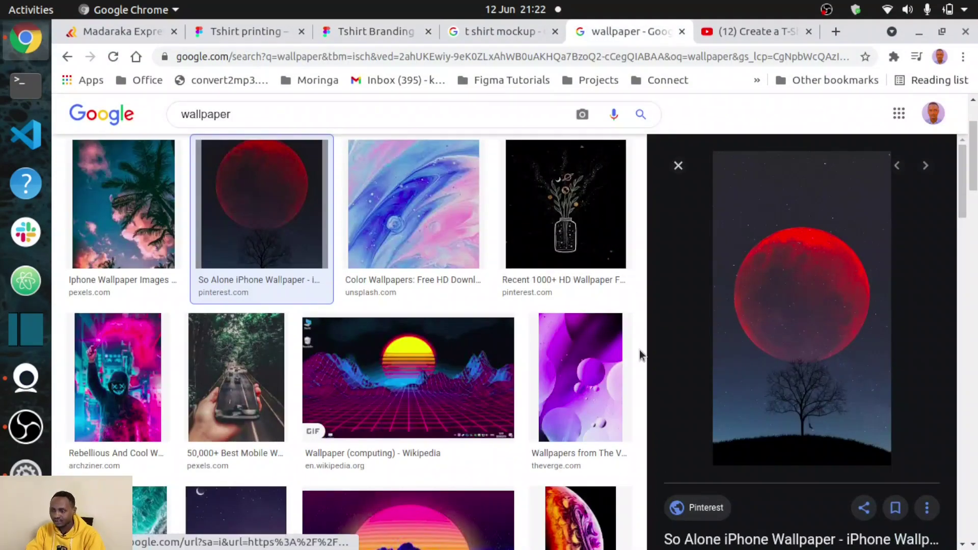
{"action": "scroll", "coordinate": [640, 349], "scroll_direction": "down", "scroll_amount": 2}
{"action": "scroll", "coordinate": [640, 350], "scroll_direction": "down", "scroll_amount": 8}
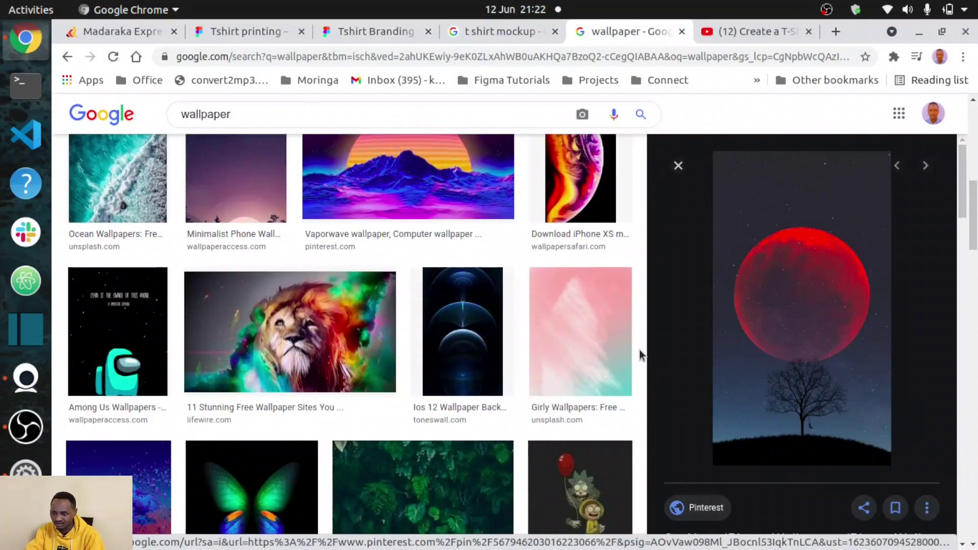
{"action": "scroll", "coordinate": [640, 350], "scroll_direction": "down", "scroll_amount": 11}
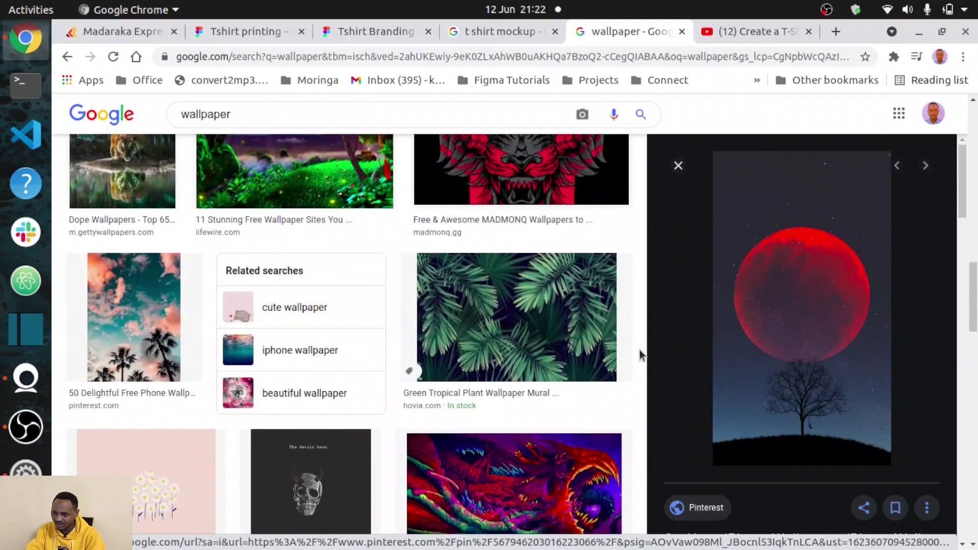
{"action": "scroll", "coordinate": [640, 350], "scroll_direction": "down", "scroll_amount": 6}
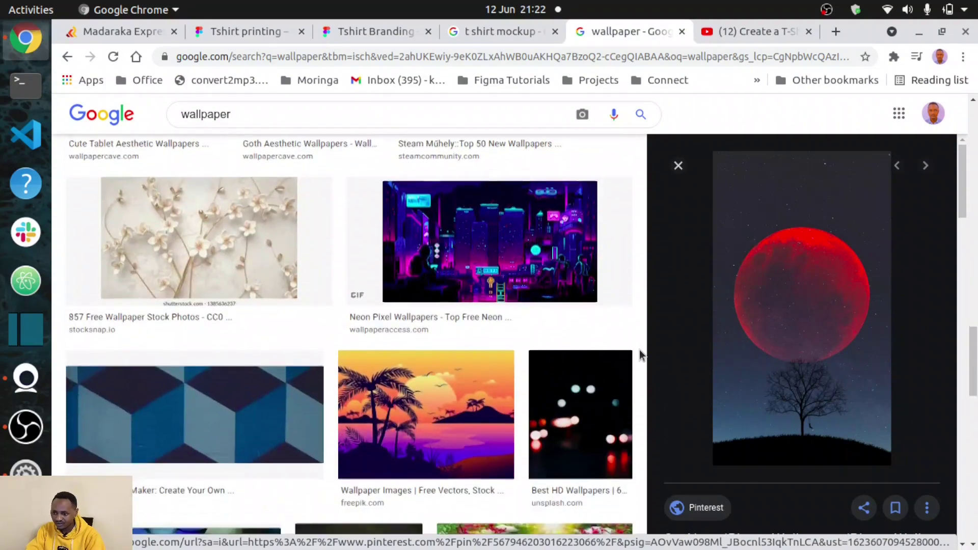
{"action": "scroll", "coordinate": [540, 364], "scroll_direction": "down", "scroll_amount": 3}
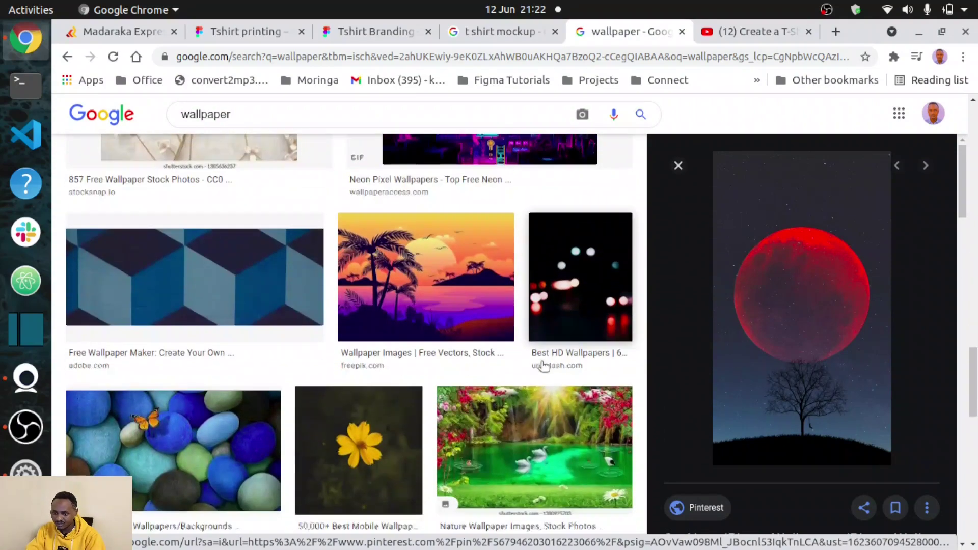
{"action": "scroll", "coordinate": [544, 366], "scroll_direction": "down", "scroll_amount": 13}
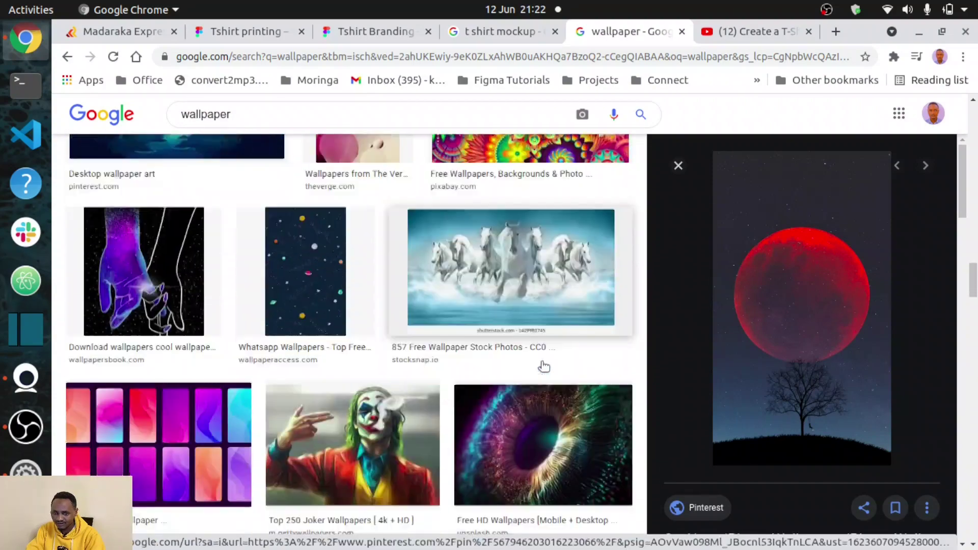
{"action": "scroll", "coordinate": [545, 366], "scroll_direction": "down", "scroll_amount": 5}
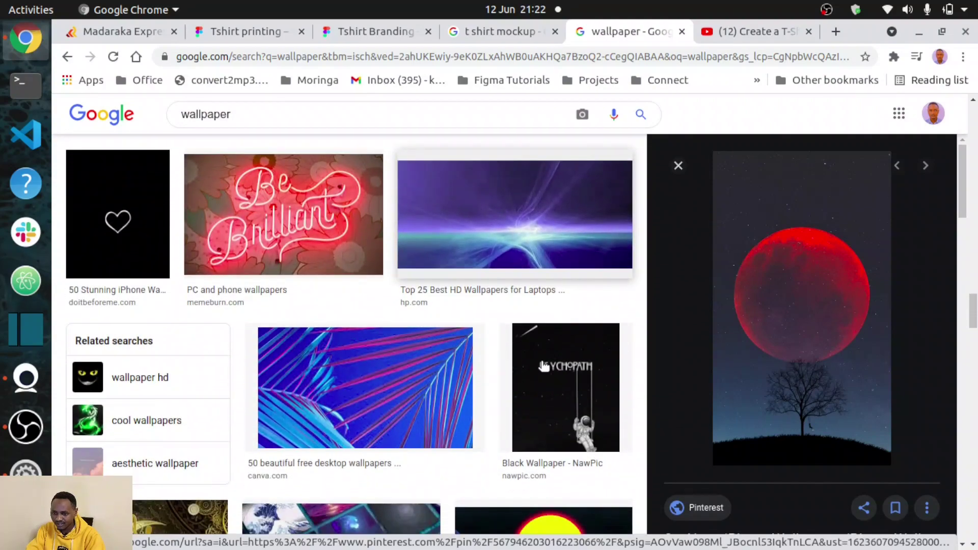
{"action": "scroll", "coordinate": [544, 366], "scroll_direction": "down", "scroll_amount": 11}
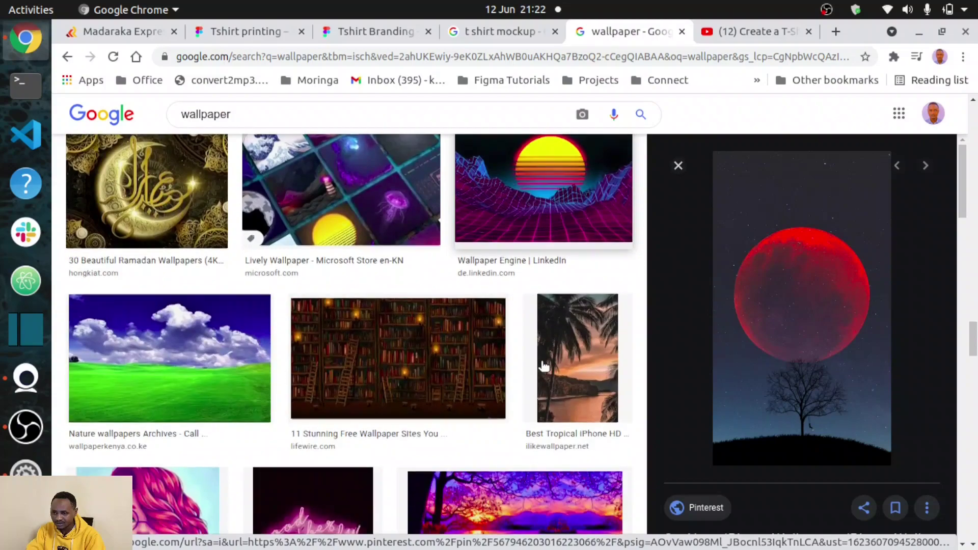
{"action": "scroll", "coordinate": [544, 366], "scroll_direction": "up", "scroll_amount": 12}
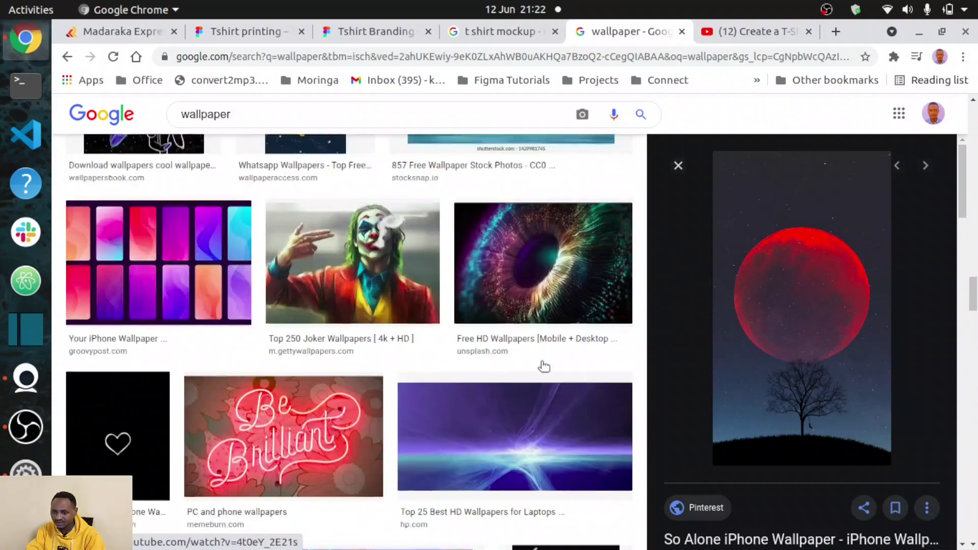
{"action": "scroll", "coordinate": [544, 366], "scroll_direction": "up", "scroll_amount": 8}
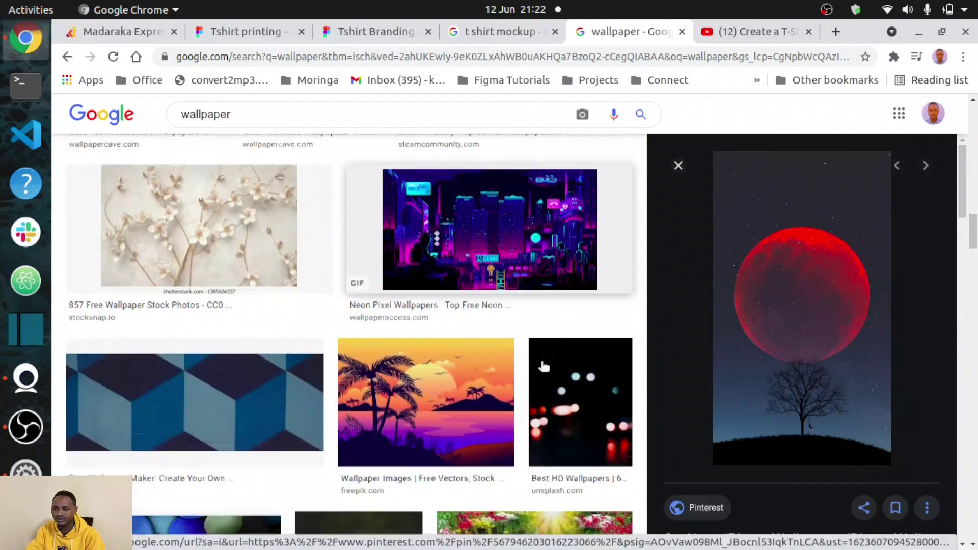
{"action": "left_click", "coordinate": [501, 273]}
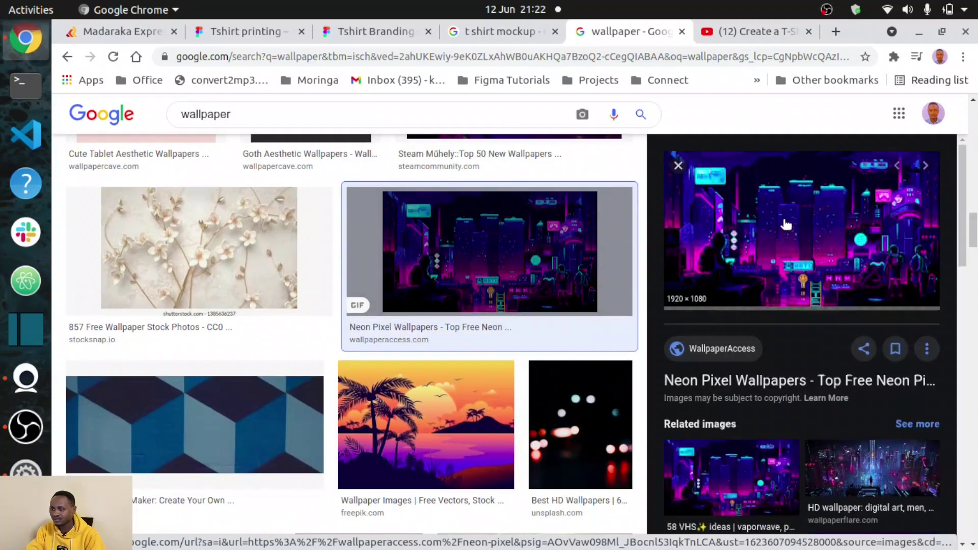
Copy the Neon Pixel wallpaper image, switch to the Tshirt Branding file in Figma, and enter full screen.
{"action": "right_click", "coordinate": [787, 282]}
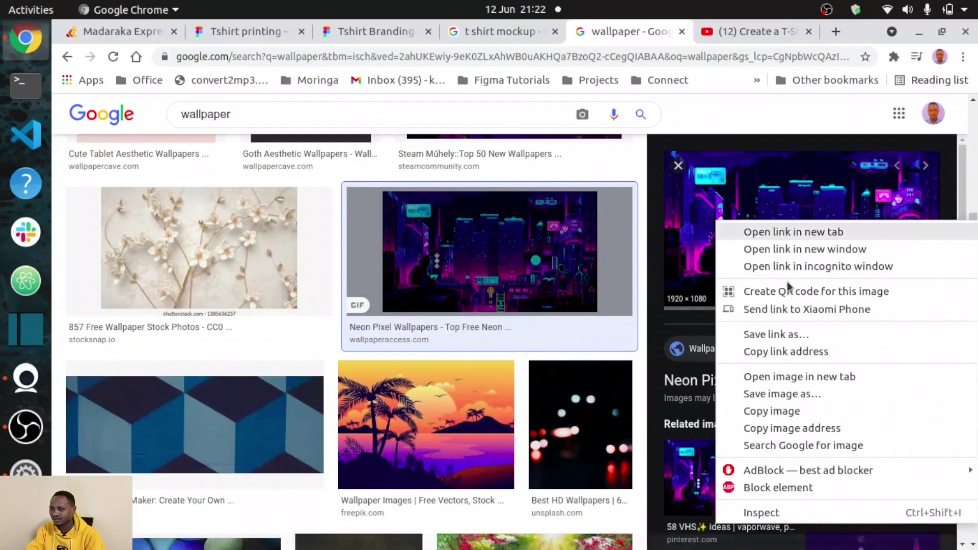
{"action": "left_click", "coordinate": [764, 412]}
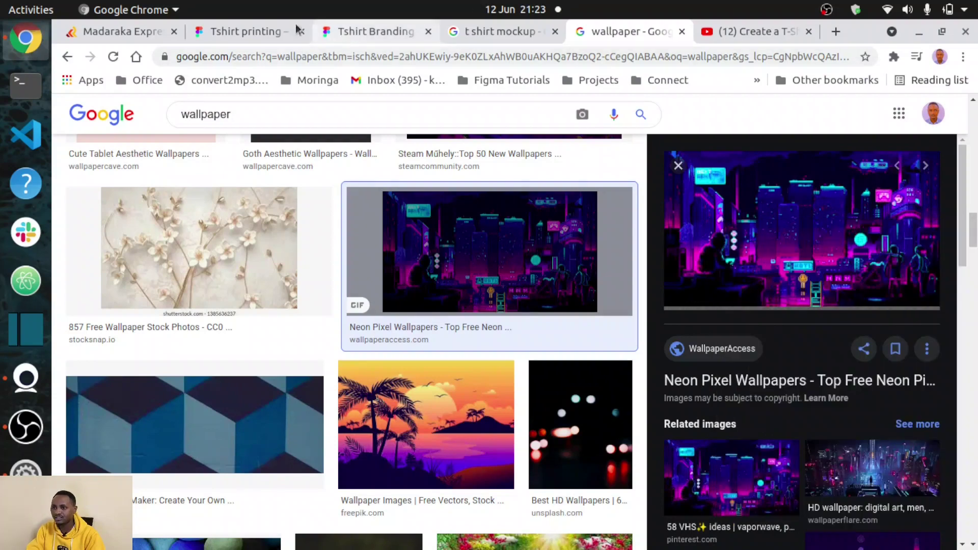
{"action": "left_click", "coordinate": [365, 31]}
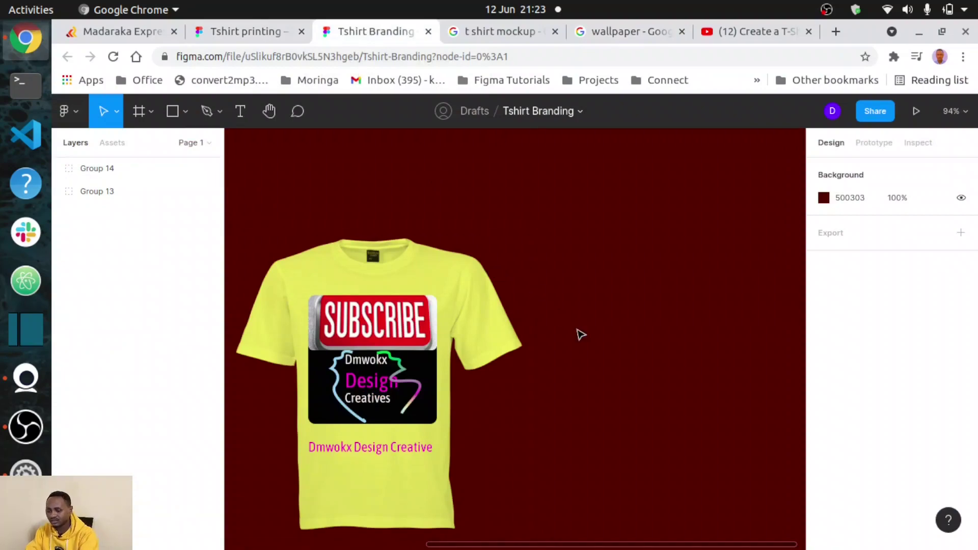
{"action": "left_click", "coordinate": [963, 56]}
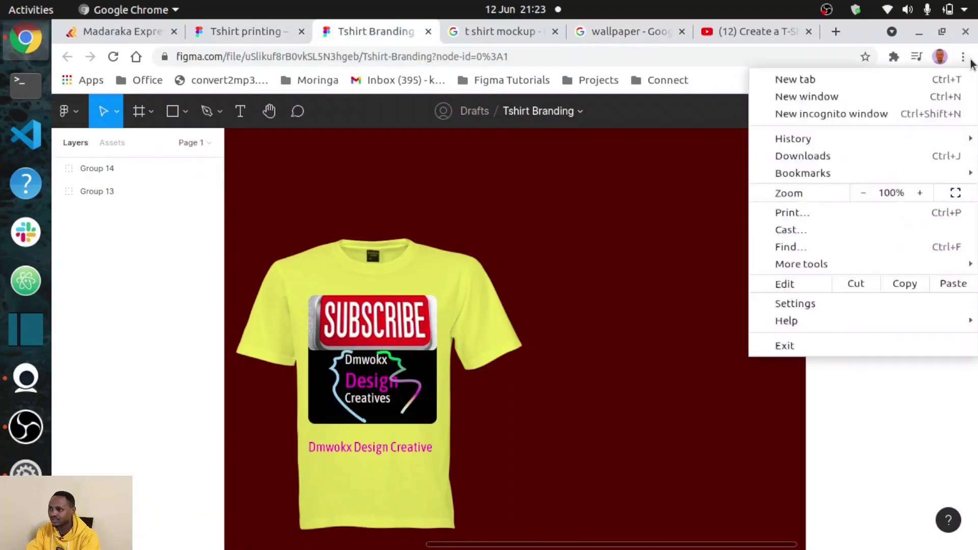
{"action": "left_click", "coordinate": [955, 192]}
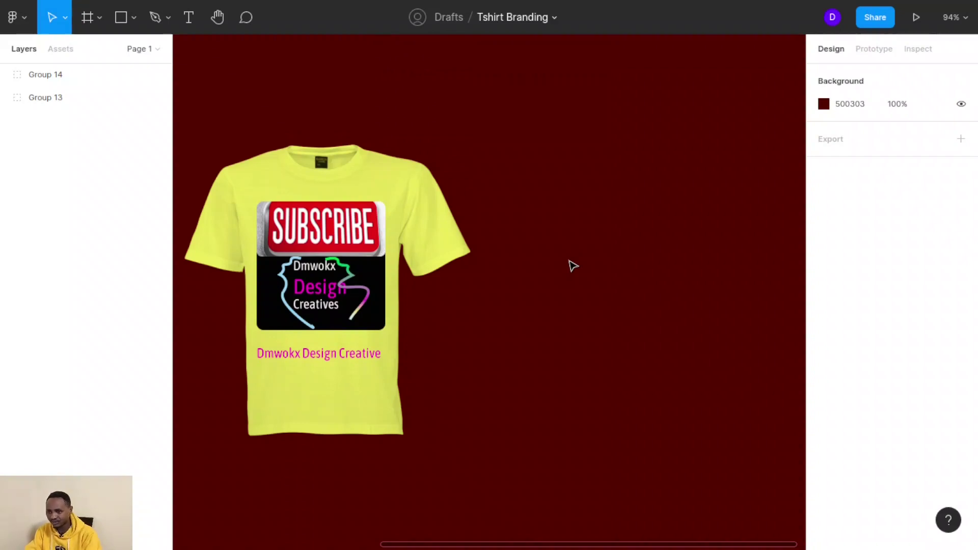
Paste the wallpaper image beside the duplicated T-shirt and stretch it vertically to about 300 × 511.
{"action": "key", "text": "ctrl+v"}
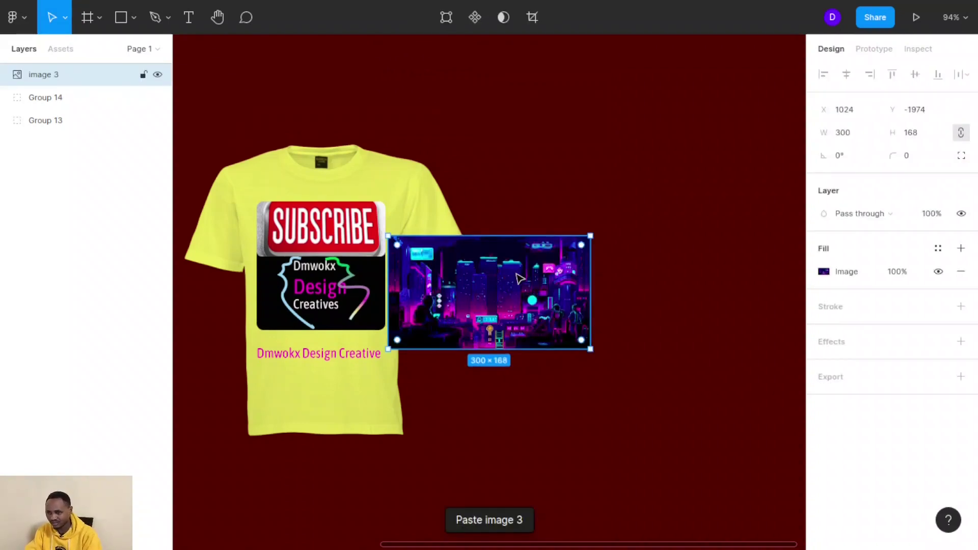
{"action": "left_click_drag", "start_coordinate": [518, 278], "coordinate": [618, 271]}
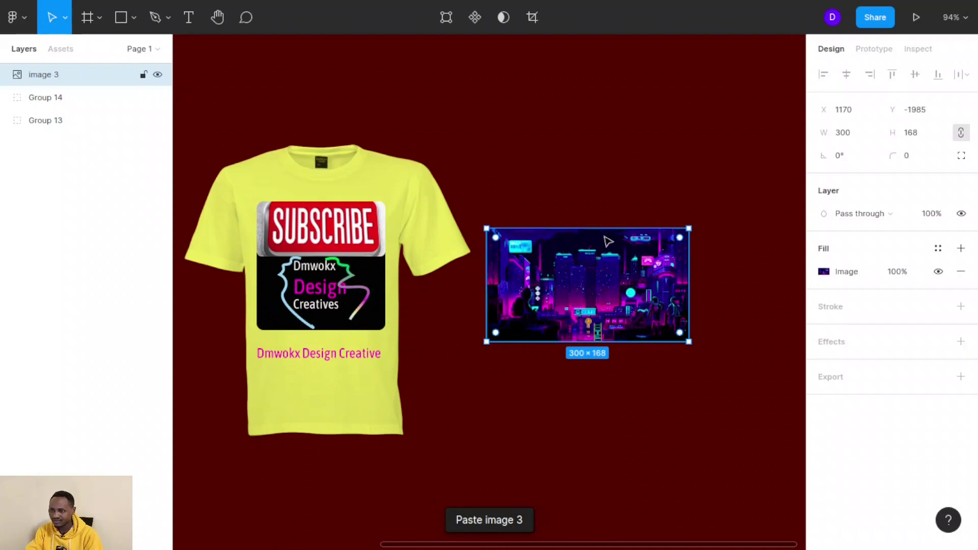
{"action": "left_click_drag", "start_coordinate": [585, 229], "coordinate": [581, 113]}
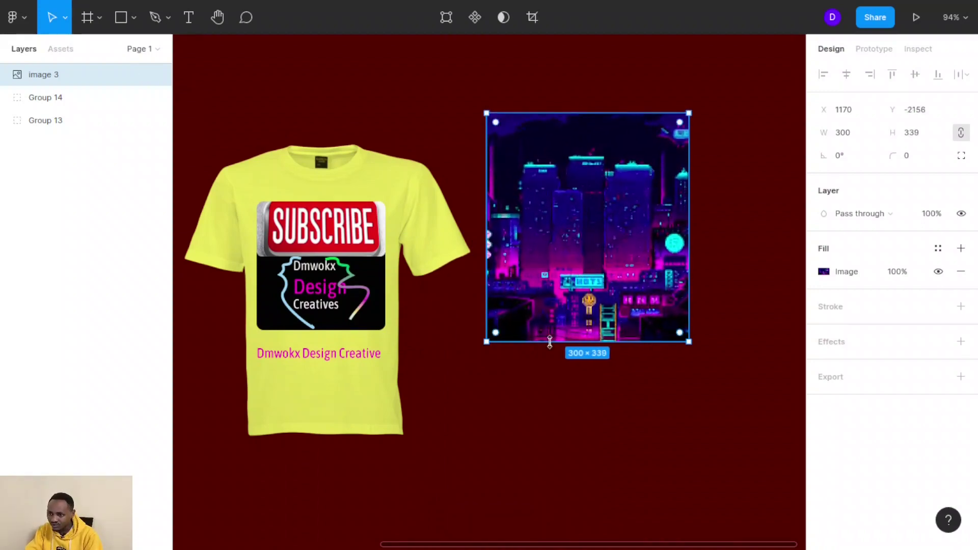
{"action": "left_click_drag", "start_coordinate": [549, 342], "coordinate": [526, 474]}
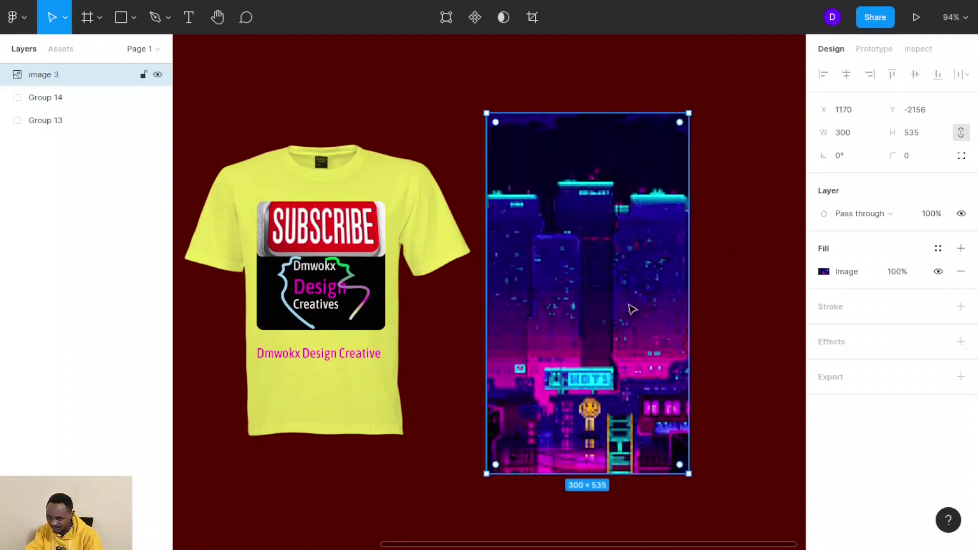
{"action": "left_click", "coordinate": [739, 295]}
{"action": "left_click", "coordinate": [626, 315]}
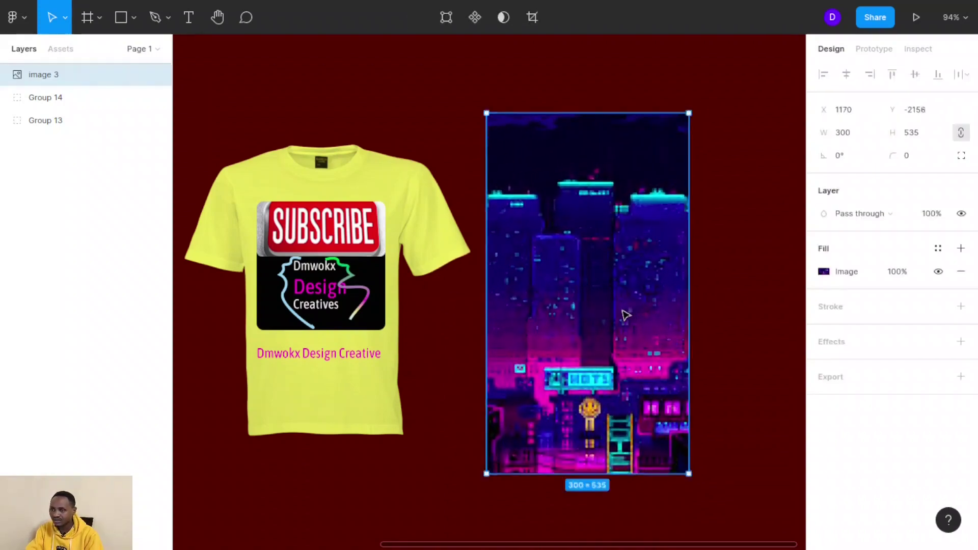
{"action": "left_click_drag", "start_coordinate": [625, 315], "coordinate": [616, 317]}
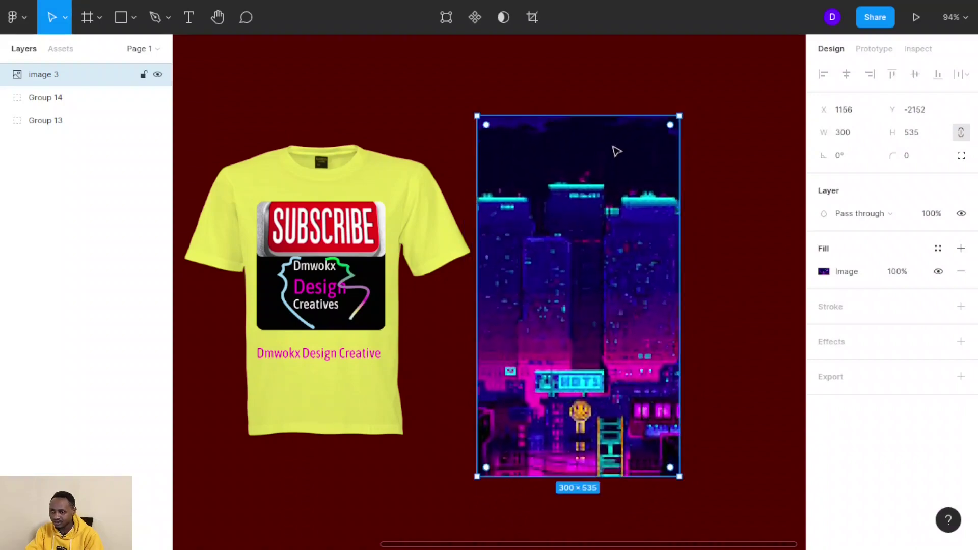
{"action": "left_click_drag", "start_coordinate": [602, 117], "coordinate": [589, 134]}
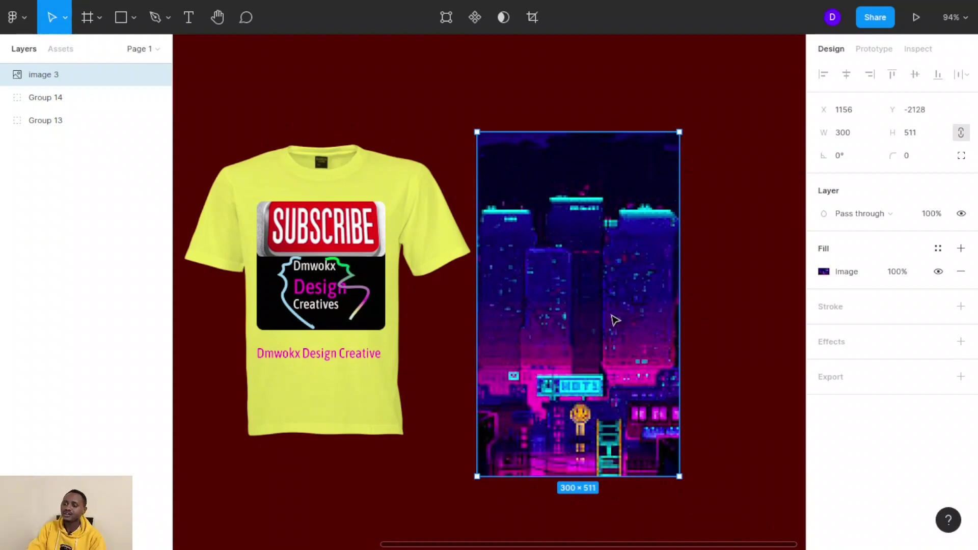
Reposition the wallpaper image to the right of the duplicated T-shirt at about X 1185, Y -2166.
{"action": "left_click_drag", "start_coordinate": [616, 320], "coordinate": [618, 280]}
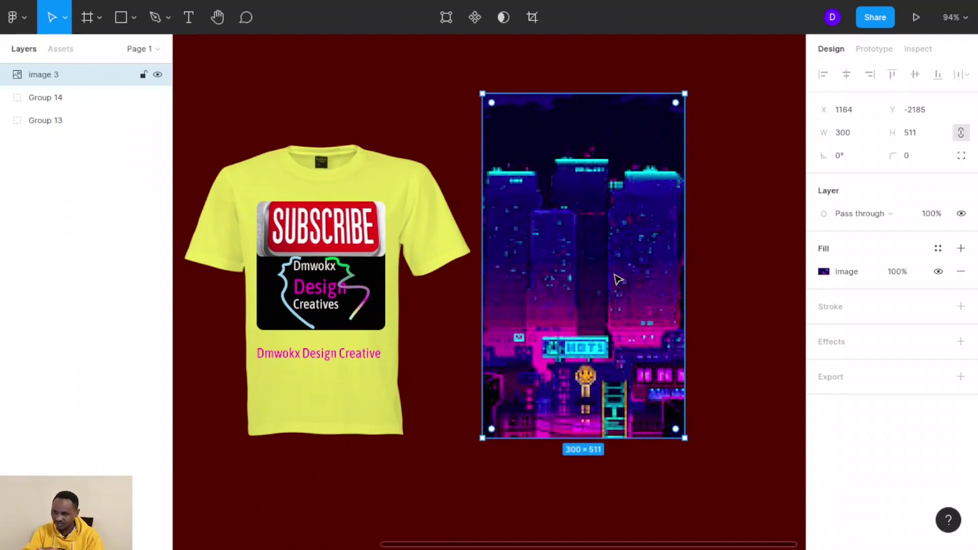
{"action": "mouse_move", "coordinate": [613, 262]}
{"action": "left_mouse_down"}
{"action": "mouse_move", "coordinate": [601, 280]}
{"action": "mouse_move", "coordinate": [614, 279]}
{"action": "left_mouse_up"}
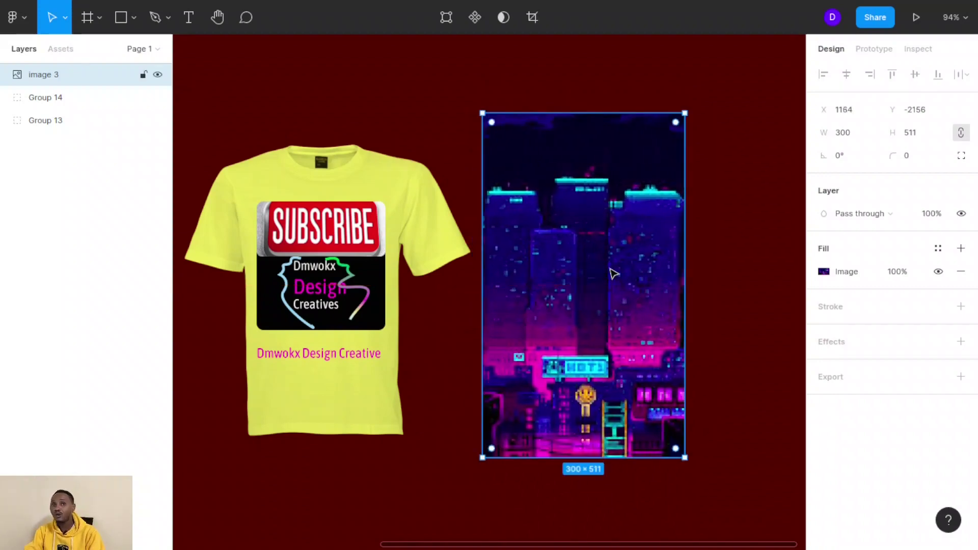
{"action": "left_click_drag", "start_coordinate": [578, 246], "coordinate": [674, 238]}
{"action": "scroll", "coordinate": [675, 238], "scroll_direction": "right", "scroll_amount": 3}
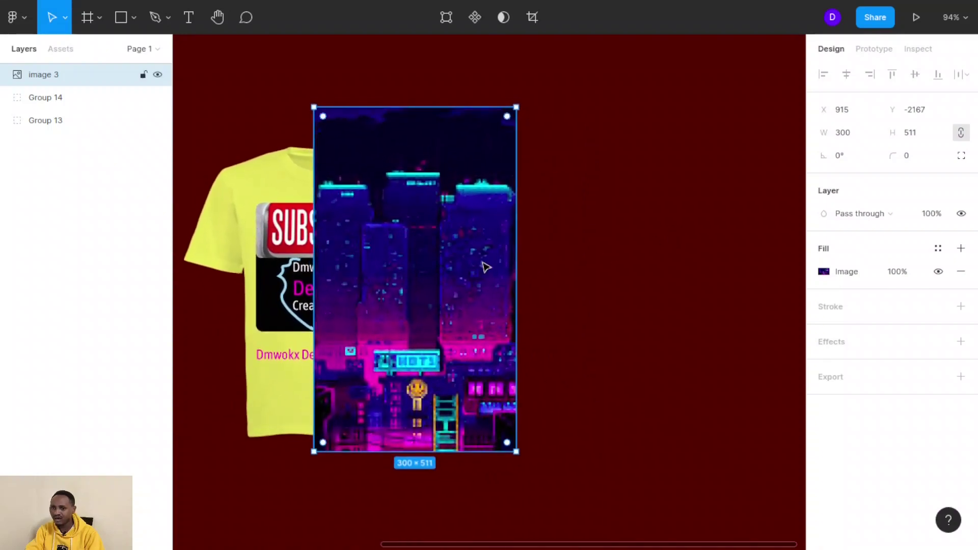
{"action": "left_click_drag", "start_coordinate": [485, 268], "coordinate": [621, 277]}
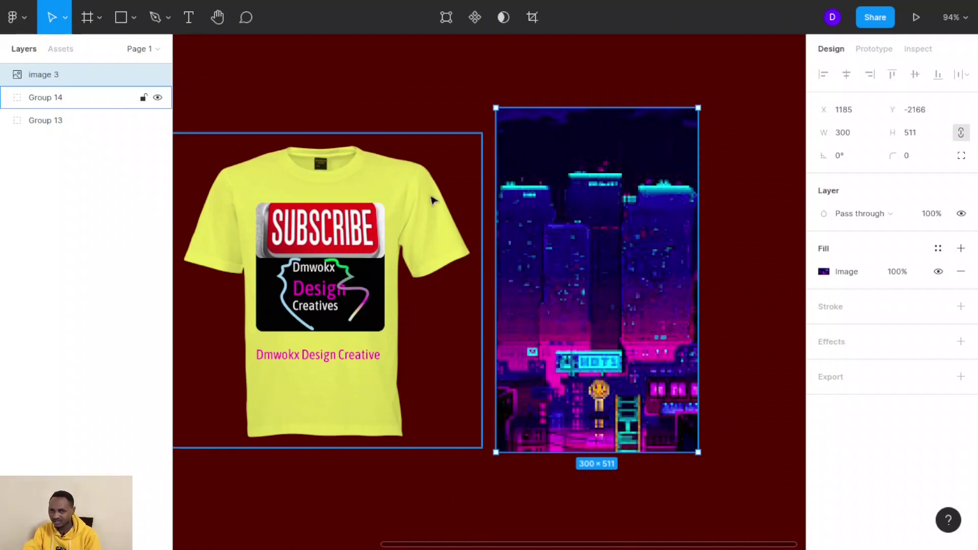
Ungroup the duplicated T-shirt from its text and select image 2 inside the shirt's nested Group 2.
{"action": "left_click", "coordinate": [409, 219]}
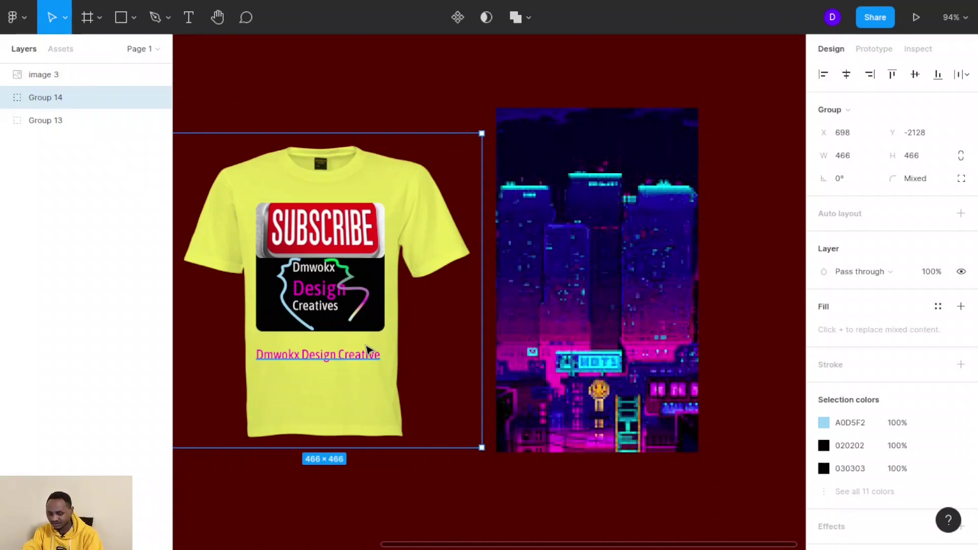
{"action": "key", "text": "ctrl+shift+g"}
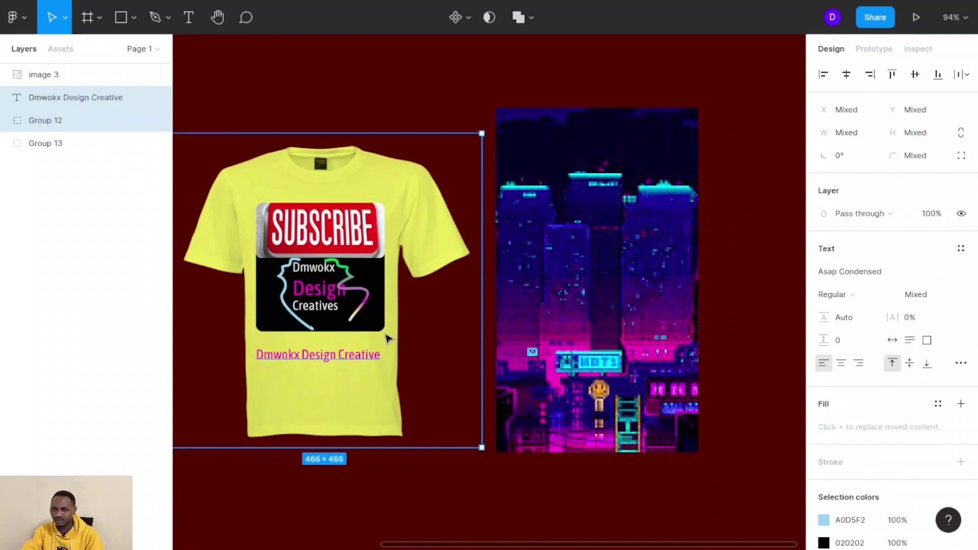
{"action": "left_click", "coordinate": [385, 339]}
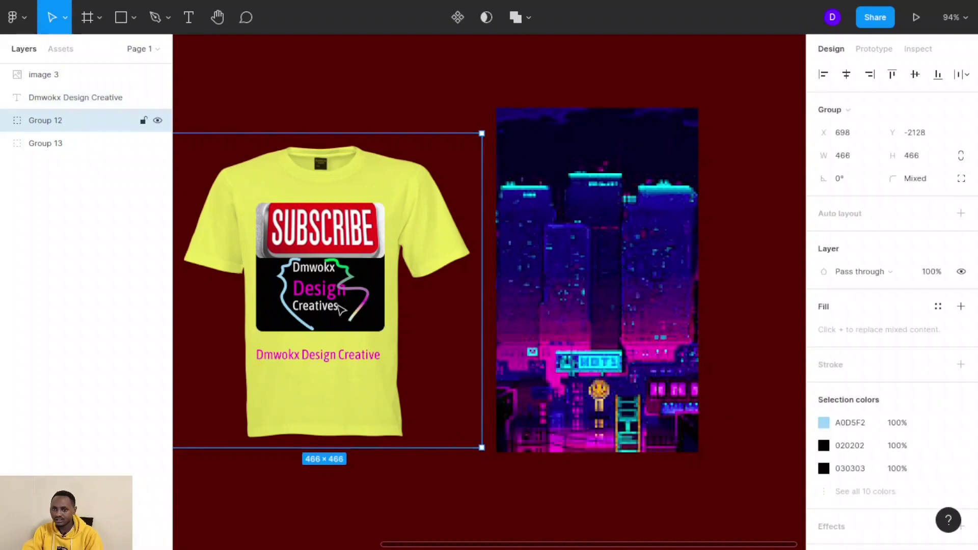
{"action": "scroll", "coordinate": [335, 305], "scroll_direction": "left", "scroll_amount": 3}
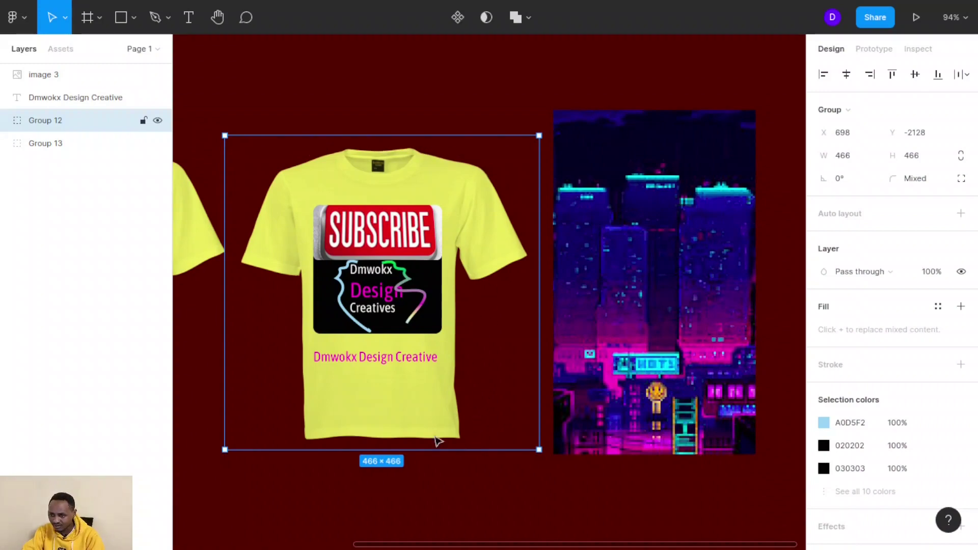
{"action": "double_click", "coordinate": [282, 257]}
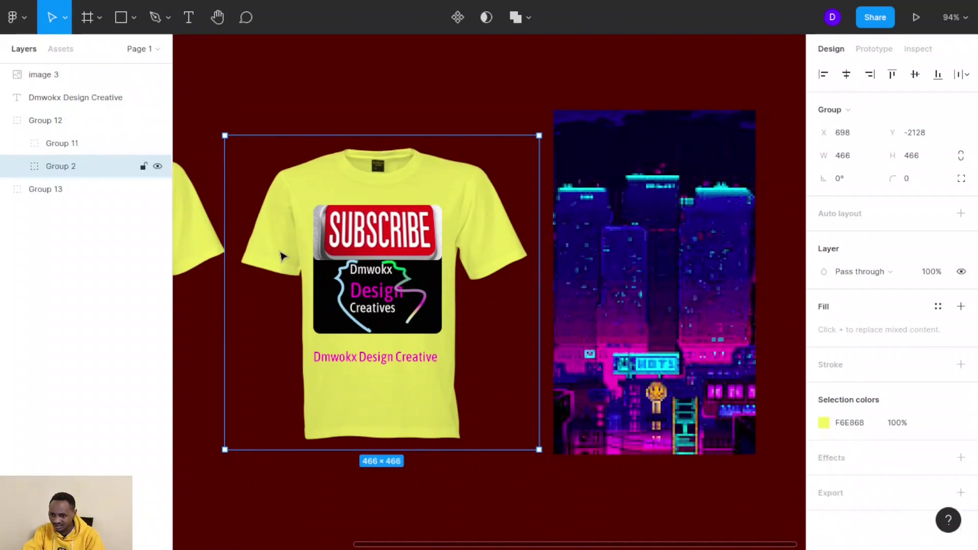
{"action": "double_click", "coordinate": [282, 256]}
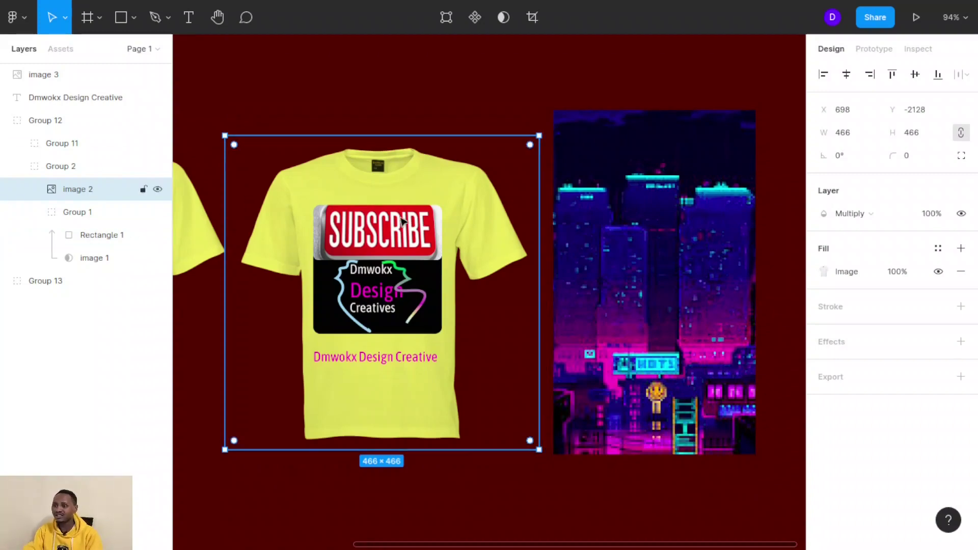
Move the image 3 wallpaper layer into the T-shirt's masked Group 1, directly above Rectangle 1.
{"action": "left_click", "coordinate": [683, 259]}
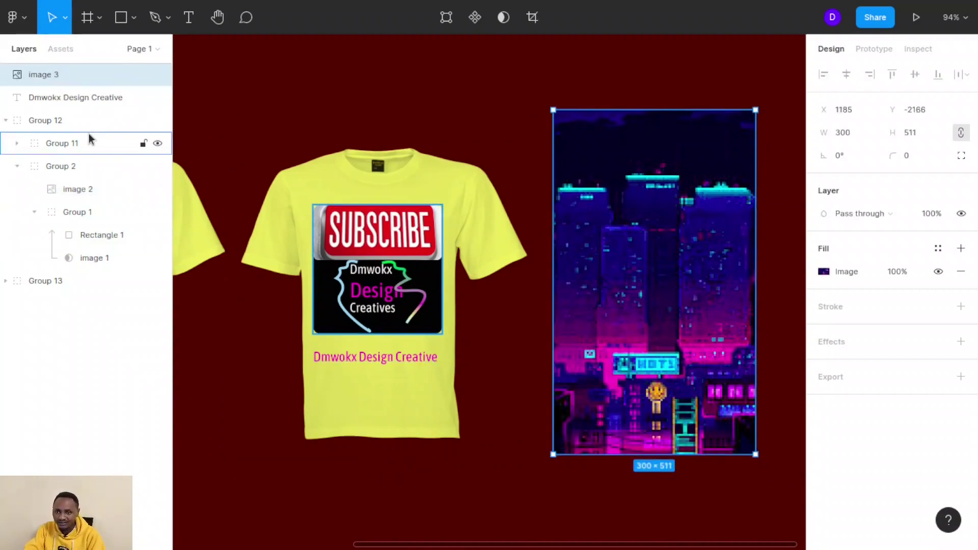
{"action": "left_click", "coordinate": [300, 238]}
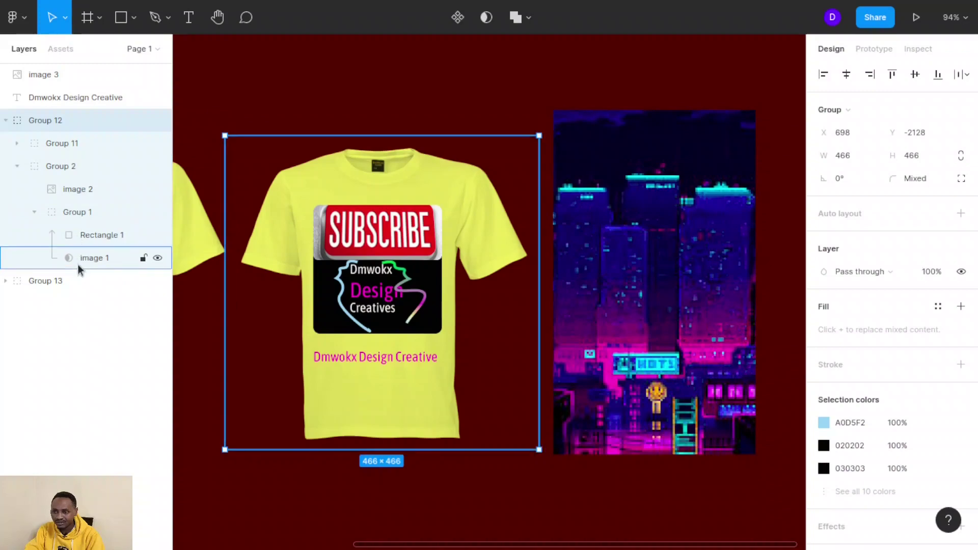
{"action": "left_click", "coordinate": [60, 79]}
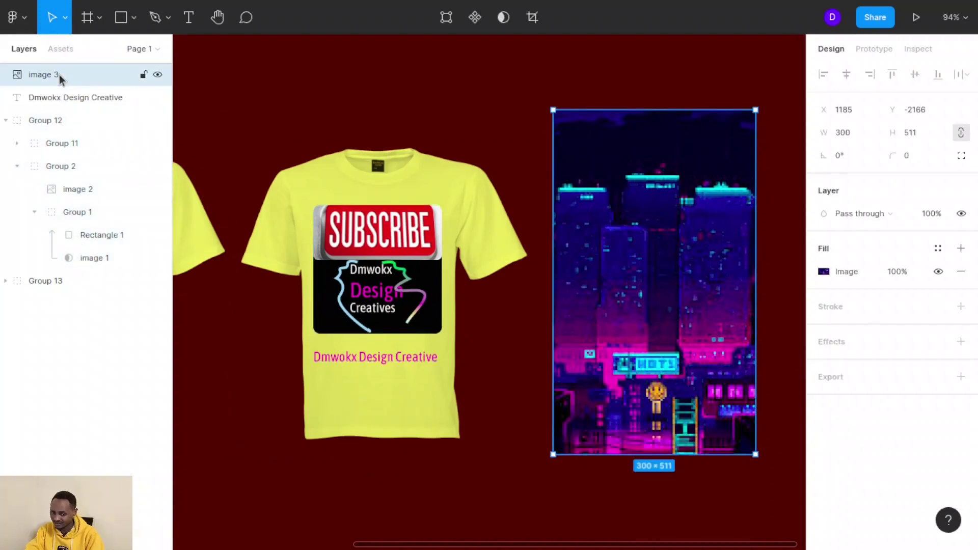
{"action": "left_click_drag", "start_coordinate": [60, 77], "coordinate": [76, 224]}
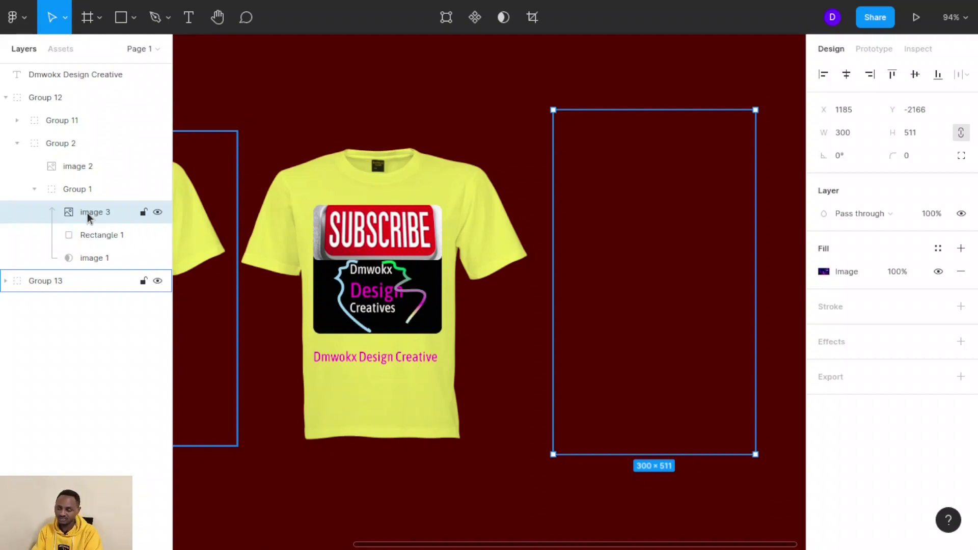
Try to cover the T-shirt with the masked wallpaper by nudging it left across the shirt to X 715.
{"action": "key", "text": "shift+Left"}
{"action": "key", "text": "shift+Left"}
{"action": "key", "text": "shift+Left"}
{"action": "key", "text": "shift+Left"}
{"action": "key", "text": "shift+Left"}
{"action": "key", "text": "shift+Left"}
{"action": "key", "text": "shift+Left"}
{"action": "key", "text": "shift+Left"}
{"action": "key", "text": "shift+Left"}
{"action": "key", "text": "shift+Left"}
{"action": "key", "text": "shift+Left"}
{"action": "key", "text": "shift+Left"}
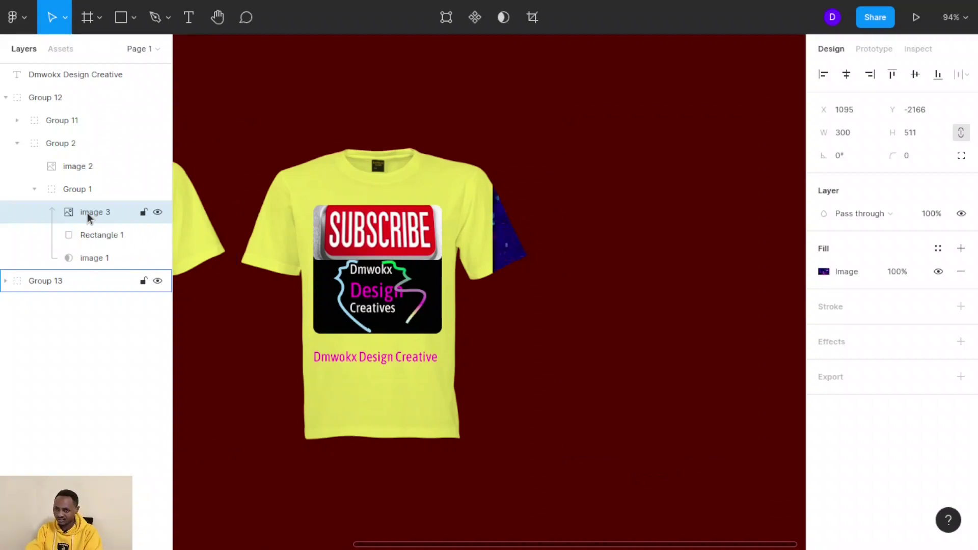
{"action": "key", "text": "shift+Left"}
{"action": "key", "text": "shift+Left"}
{"action": "key", "text": "shift+Left"}
{"action": "key", "text": "shift+Left"}
{"action": "key", "text": "shift+Left"}
{"action": "key", "text": "shift+Left"}
{"action": "key", "text": "shift+Left"}
{"action": "key", "text": "shift+Left"}
{"action": "key", "text": "shift+Left"}
{"action": "key", "text": "shift+Left"}
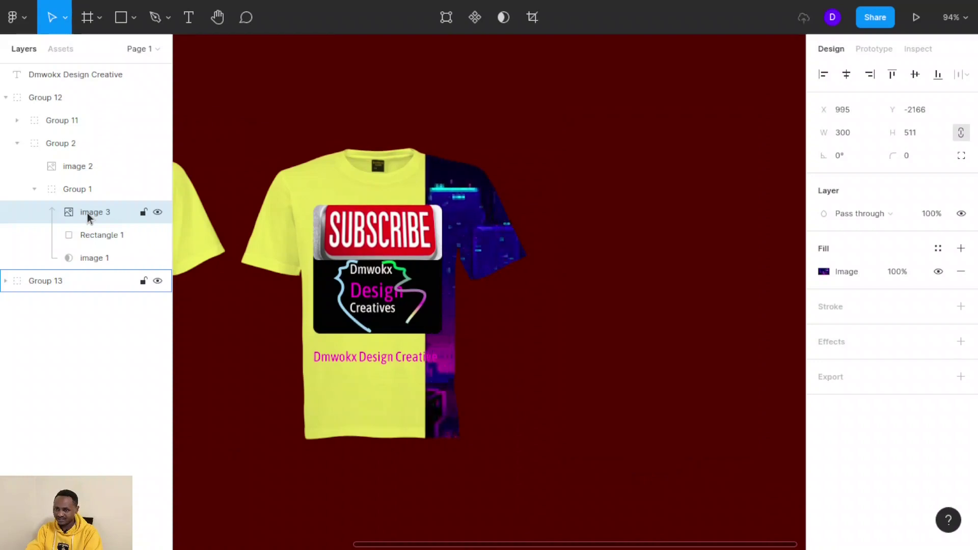
{"action": "key", "text": "shift+Left"}
{"action": "key", "text": "shift+Left"}
{"action": "key", "text": "shift+Left"}
{"action": "key", "text": "shift+Left"}
{"action": "key", "text": "shift+Left"}
{"action": "key", "text": "shift+Left"}
{"action": "key", "text": "shift+Left"}
{"action": "key", "text": "shift+Left"}
{"action": "key", "text": "shift+Left"}
{"action": "key", "text": "shift+Left"}
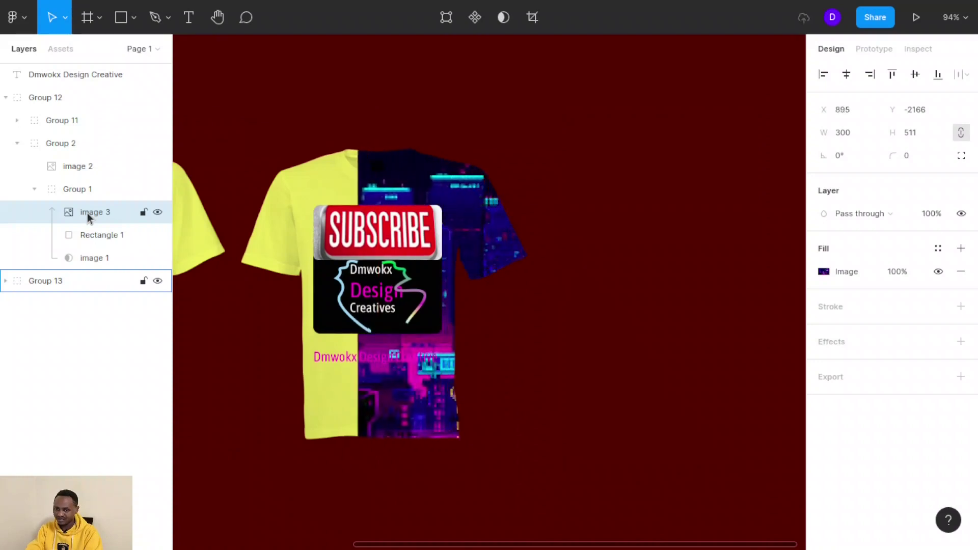
{"action": "key", "text": "shift+Left"}
{"action": "key", "text": "shift+Left"}
{"action": "key", "text": "shift+Left"}
{"action": "key", "text": "shift+Left"}
{"action": "key", "text": "shift+Left"}
{"action": "key", "text": "shift+Left"}
{"action": "key", "text": "shift+Left"}
{"action": "key", "text": "shift+Left"}
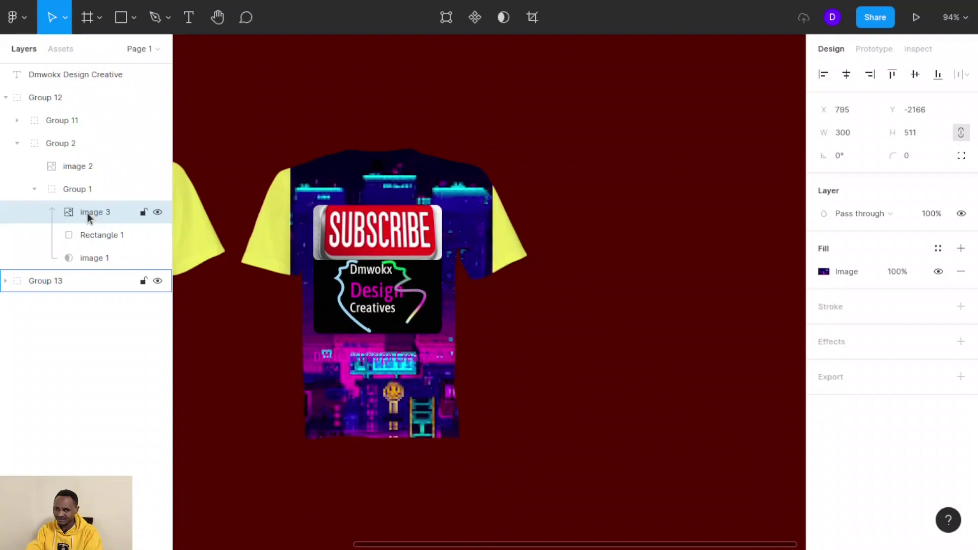
{"action": "key", "text": "shift+Left"}
{"action": "key", "text": "shift+Left"}
{"action": "key", "text": "shift+Left"}
{"action": "key", "text": "shift+Left"}
{"action": "key", "text": "shift+Left"}
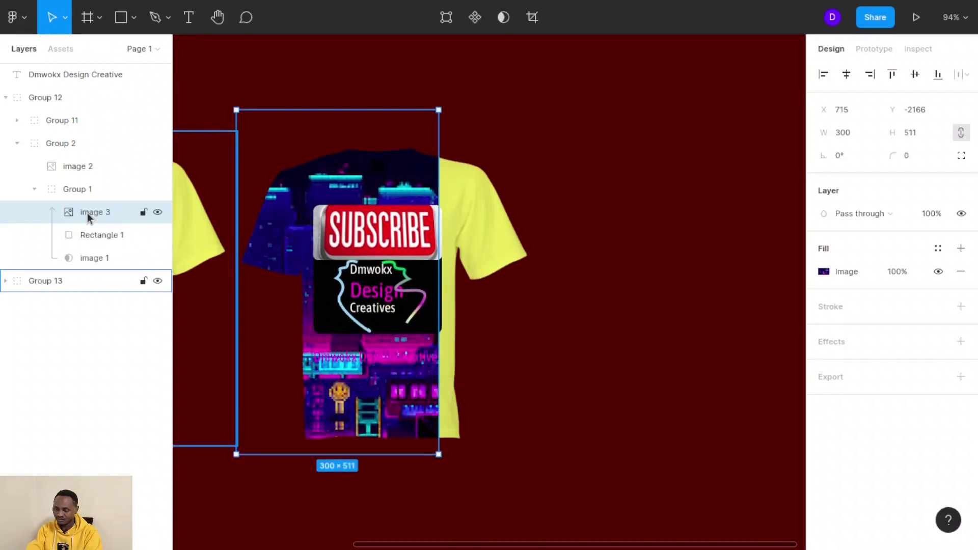
Nudge the masked wallpaper image back to the right, clear of the T-shirt, to X 1165.
{"action": "key", "text": "shift+Right"}
{"action": "key", "text": "shift+Right"}
{"action": "key", "text": "shift+Right"}
{"action": "key", "text": "shift+Right"}
{"action": "key", "text": "shift+Right"}
{"action": "key", "text": "shift+Right"}
{"action": "key", "text": "shift+Right"}
{"action": "key", "text": "shift+Right"}
{"action": "key", "text": "shift+Right"}
{"action": "key", "text": "shift+Right"}
{"action": "key", "text": "shift+Right"}
{"action": "key", "text": "shift+Right"}
{"action": "key", "text": "shift+Right"}
{"action": "key", "text": "shift+Right"}
{"action": "key", "text": "shift+Right"}
{"action": "key", "text": "shift+Right"}
{"action": "key", "text": "shift+Right"}
{"action": "key", "text": "shift+Right"}
{"action": "key", "text": "shift+Right"}
{"action": "key", "text": "shift+Right"}
{"action": "key", "text": "shift+Right"}
{"action": "key", "text": "shift+Right"}
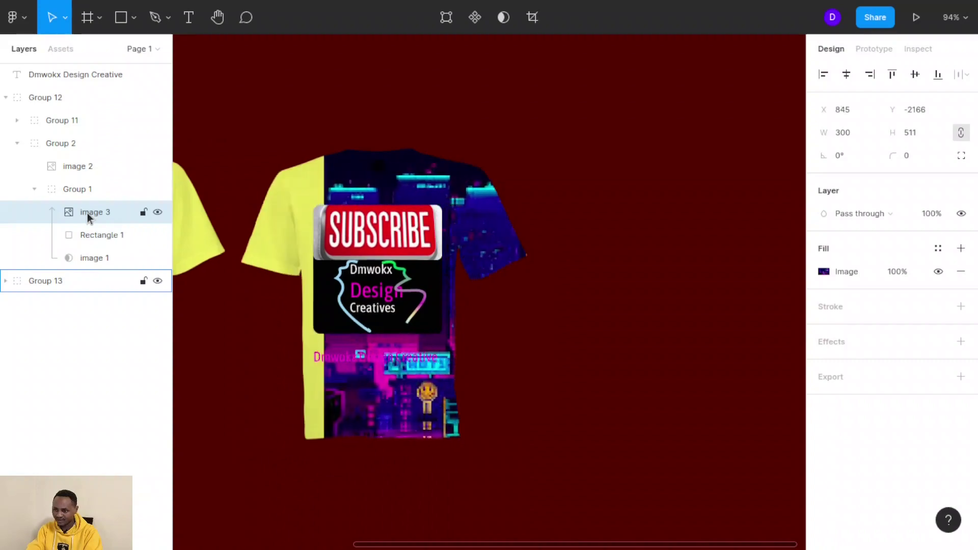
{"action": "key", "text": "shift+Right"}
{"action": "key", "text": "shift+Right"}
{"action": "key", "text": "shift+Right"}
{"action": "key", "text": "shift+Right"}
{"action": "key", "text": "shift+Right"}
{"action": "key", "text": "shift+Right"}
{"action": "key", "text": "shift+Right"}
{"action": "key", "text": "shift+Right"}
{"action": "key", "text": "shift+Right"}
{"action": "key", "text": "shift+Right"}
{"action": "key", "text": "shift+Right"}
{"action": "key", "text": "shift+Right"}
{"action": "key", "text": "shift+Right"}
{"action": "key", "text": "shift+Right"}
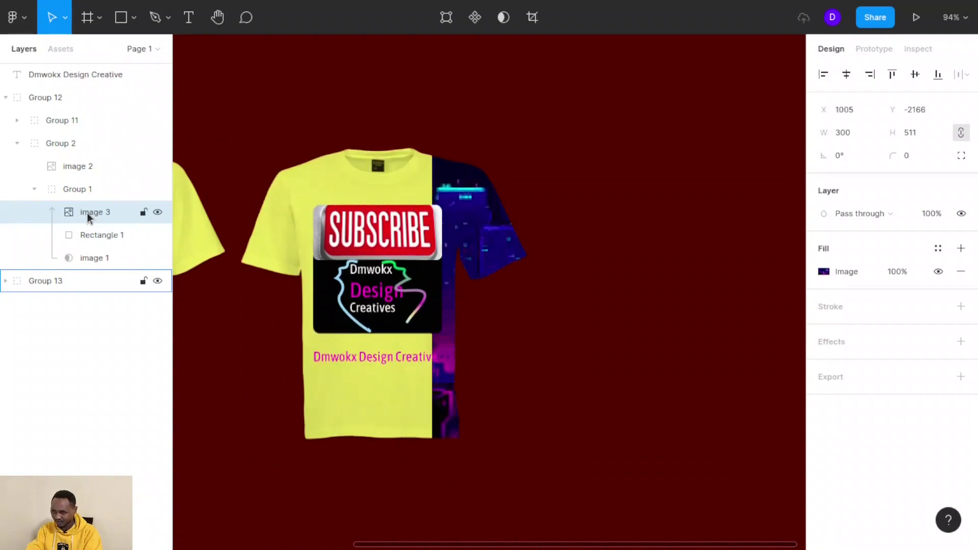
{"action": "key", "text": "shift+Right"}
{"action": "key", "text": "shift+Right"}
{"action": "key", "text": "shift+Right"}
{"action": "key", "text": "shift+Right"}
{"action": "key", "text": "shift+Right"}
{"action": "key", "text": "shift+Right"}
{"action": "key", "text": "shift+Right"}
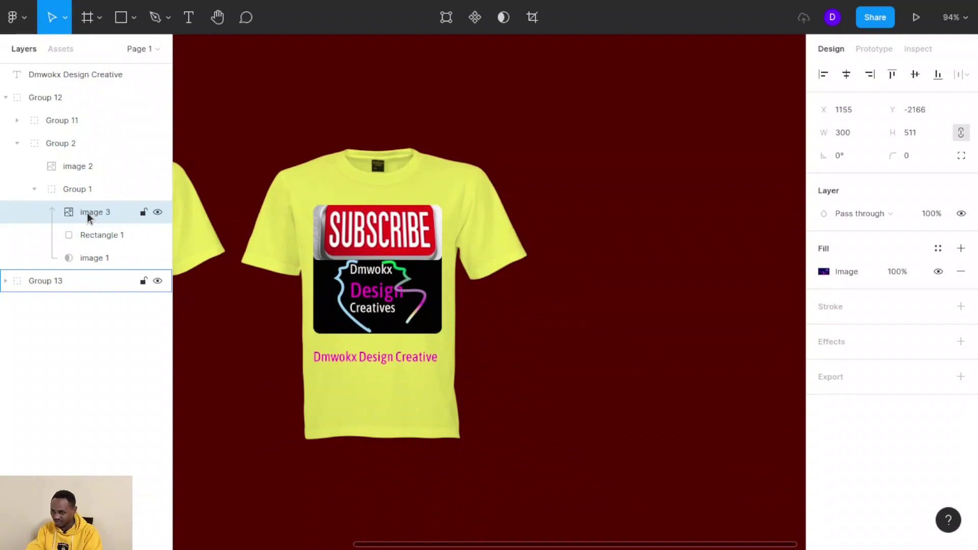
{"action": "key", "text": "shift+Right"}
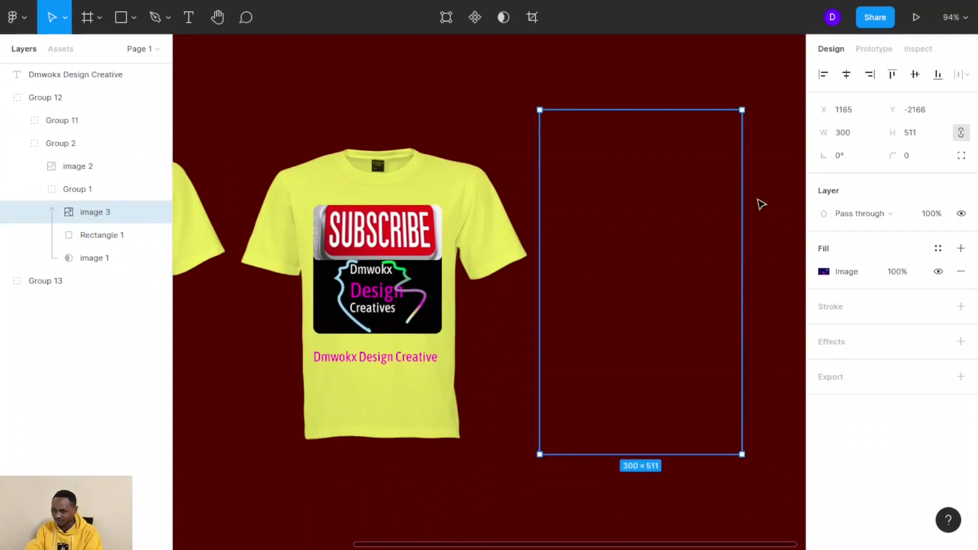
Widen the masked wallpaper image to 519 × 511 and nudge it left until it covers the whole T-shirt, at X 695.
{"action": "left_click_drag", "start_coordinate": [743, 224], "coordinate": [781, 234]}
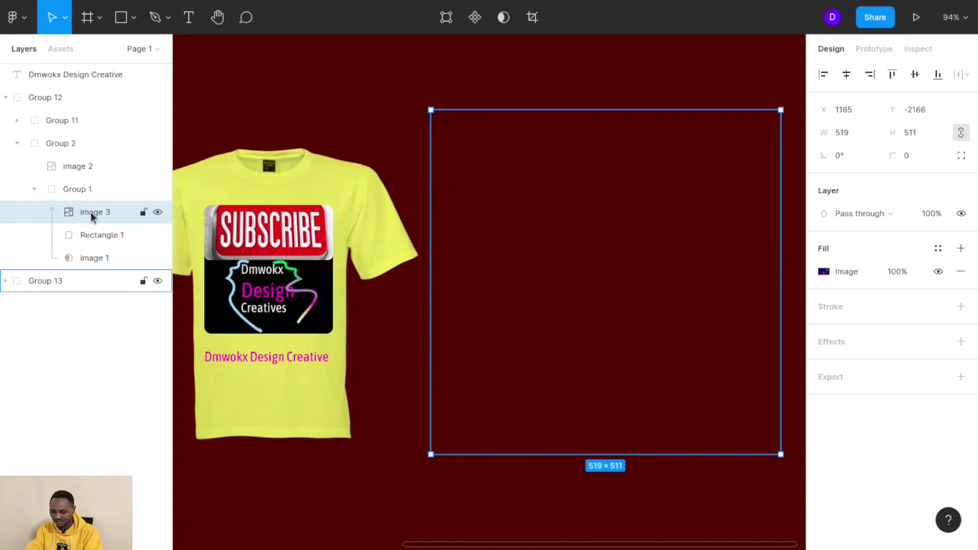
{"action": "key", "text": "shift+Left"}
{"action": "key", "text": "shift+Left"}
{"action": "key", "text": "shift+Left"}
{"action": "key", "text": "shift+Left"}
{"action": "key", "text": "shift+Left"}
{"action": "key", "text": "shift+Left"}
{"action": "key", "text": "shift+Left"}
{"action": "key", "text": "shift+Left"}
{"action": "key", "text": "shift+Left"}
{"action": "key", "text": "shift+Left"}
{"action": "key", "text": "shift+Left"}
{"action": "key", "text": "shift+Left"}
{"action": "key", "text": "shift+Left"}
{"action": "key", "text": "shift+Left"}
{"action": "key", "text": "shift+Left"}
{"action": "key", "text": "shift+Left"}
{"action": "key", "text": "shift+Left"}
{"action": "key", "text": "shift+Left"}
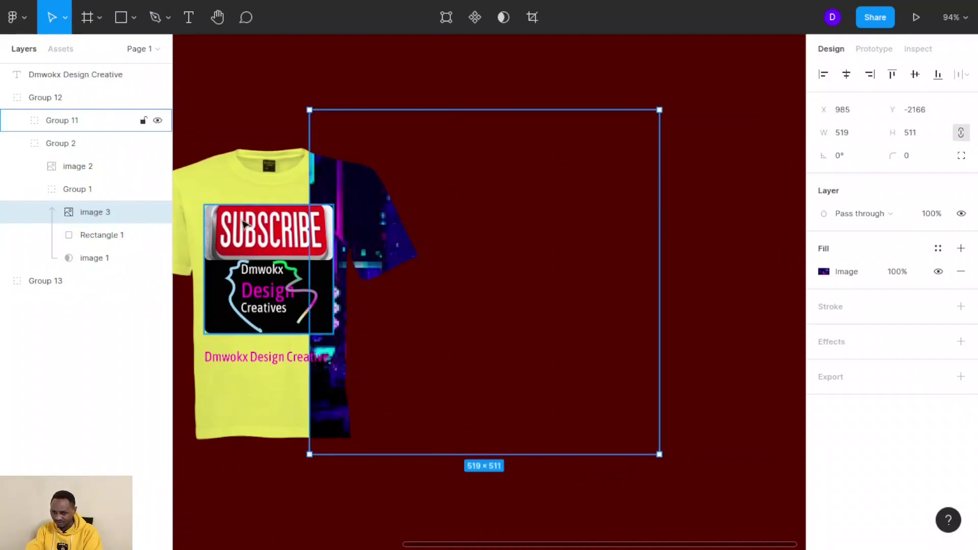
{"action": "scroll", "coordinate": [241, 228], "scroll_direction": "left", "scroll_amount": 5}
{"action": "scroll", "coordinate": [240, 228], "scroll_direction": "left", "scroll_amount": 1}
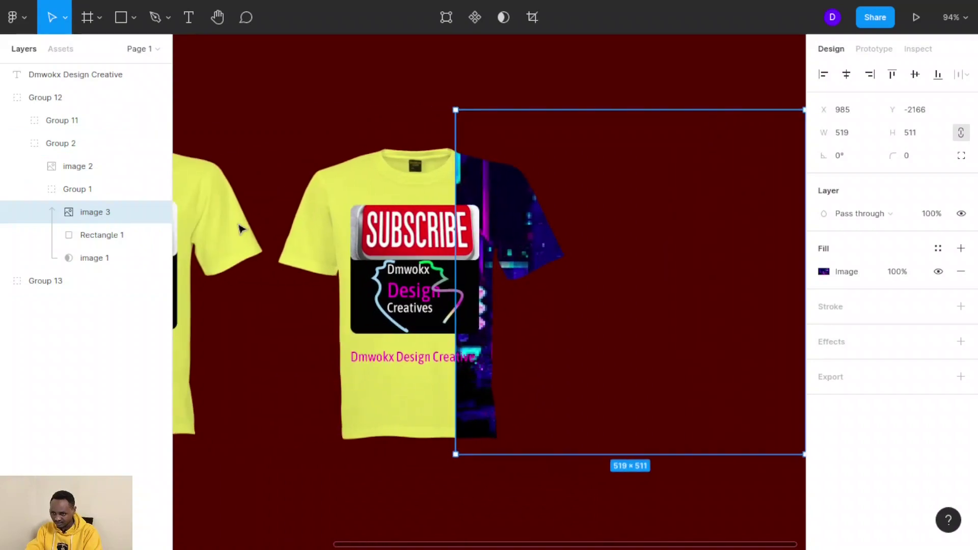
{"action": "key", "text": "shift+Left"}
{"action": "key", "text": "shift+Left"}
{"action": "key", "text": "shift+Left"}
{"action": "key", "text": "shift+Left"}
{"action": "key", "text": "shift+Left"}
{"action": "key", "text": "shift+Left"}
{"action": "key", "text": "shift+Left"}
{"action": "key", "text": "shift+Left"}
{"action": "key", "text": "shift+Left"}
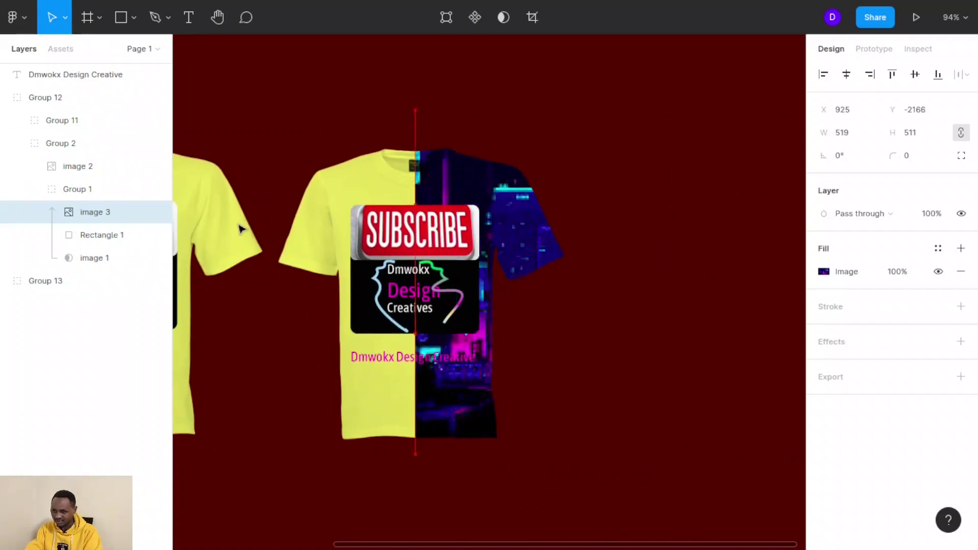
{"action": "key", "text": "shift+Left"}
{"action": "key", "text": "shift+Left"}
{"action": "key", "text": "shift+Left"}
{"action": "key", "text": "shift+Left"}
{"action": "key", "text": "shift+Left"}
{"action": "key", "text": "shift+Left"}
{"action": "key", "text": "shift+Left"}
{"action": "key", "text": "shift+Left"}
{"action": "key", "text": "shift+Left"}
{"action": "key", "text": "shift+Left"}
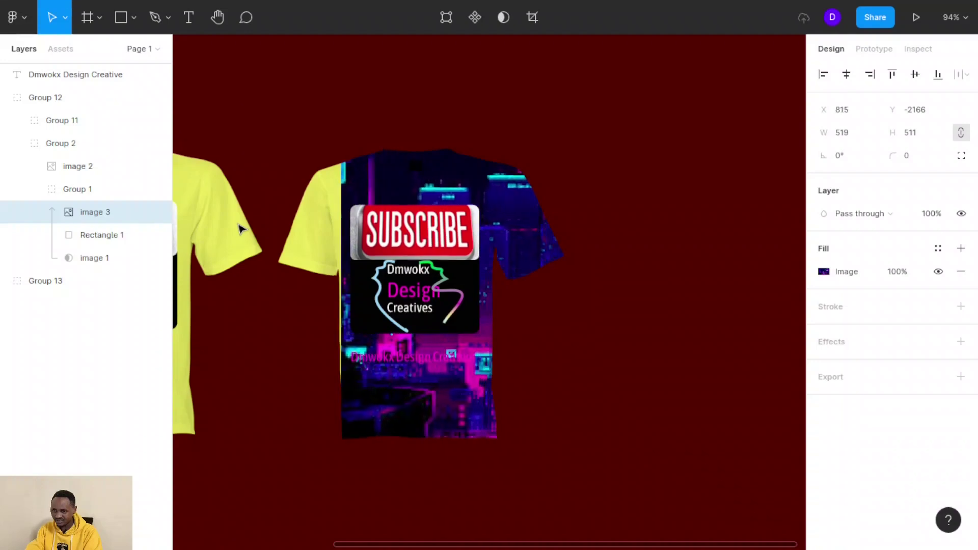
{"action": "key", "text": "shift+Left"}
{"action": "key", "text": "shift+Left"}
{"action": "key", "text": "shift+Left"}
{"action": "key", "text": "shift+Left"}
{"action": "key", "text": "shift+Left"}
{"action": "key", "text": "shift+Left"}
{"action": "key", "text": "shift+Left"}
{"action": "key", "text": "shift+Left"}
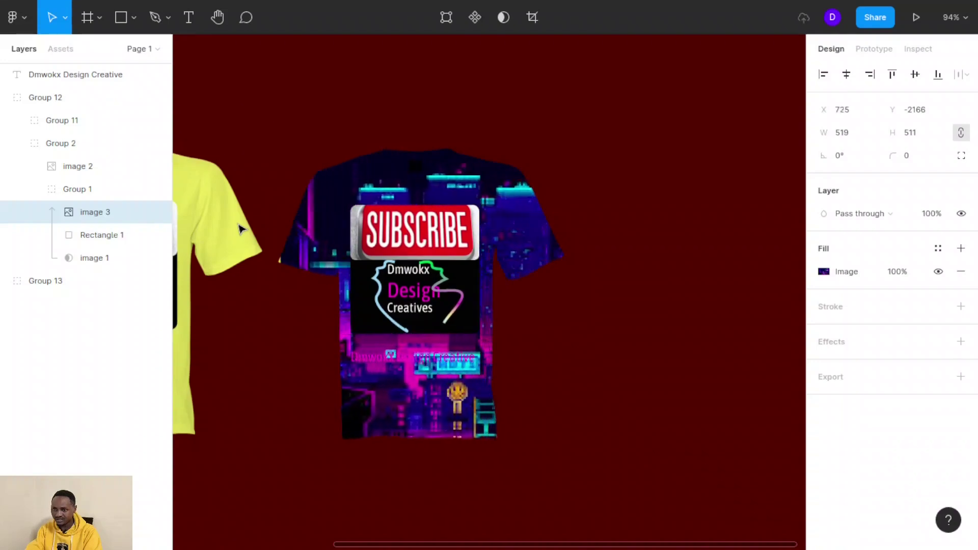
{"action": "key", "text": "shift+Left"}
{"action": "key", "text": "shift+Left"}
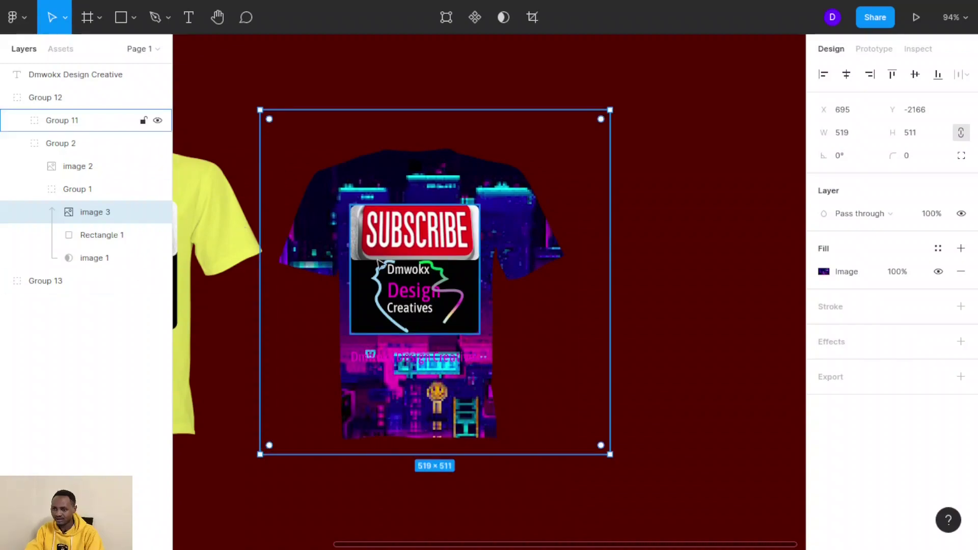
Move the Subscribe logo group off the T-shirt to the empty canvas at its lower right, about X 1238, Y -1736.
{"action": "left_click", "coordinate": [422, 270]}
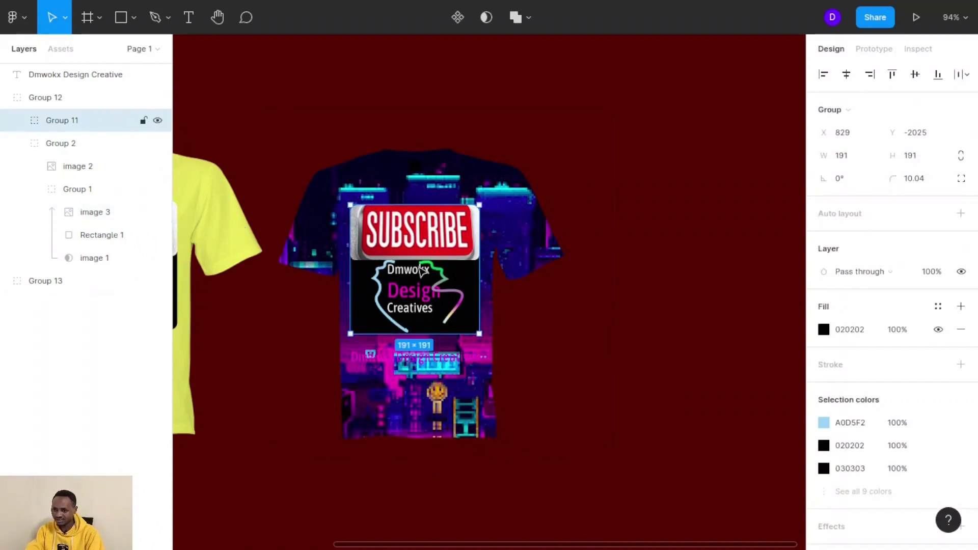
{"action": "left_click_drag", "start_coordinate": [422, 270], "coordinate": [698, 469]}
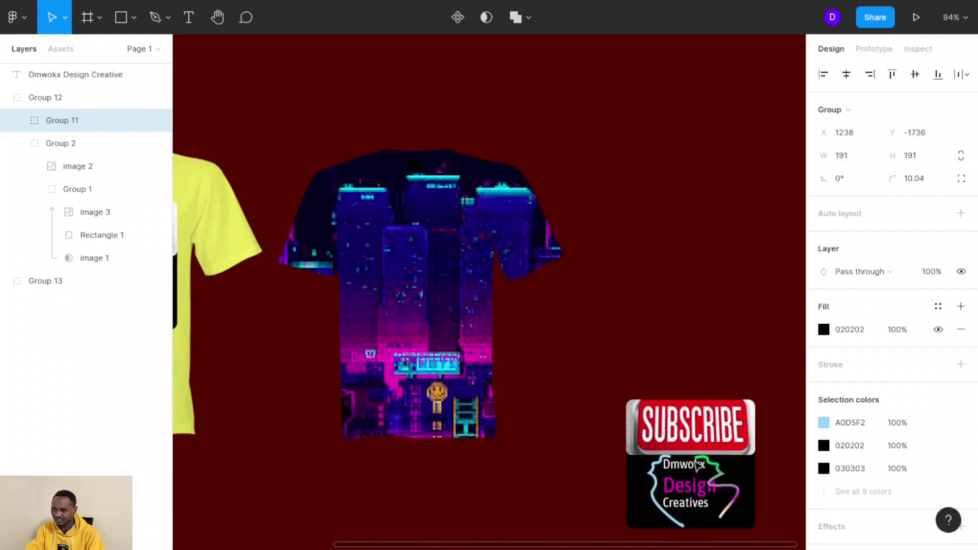
Move the patterned T-shirt group up and right, clear of the "Dmwokx Design Creative" text, and delete that text.
{"action": "left_click", "coordinate": [371, 163]}
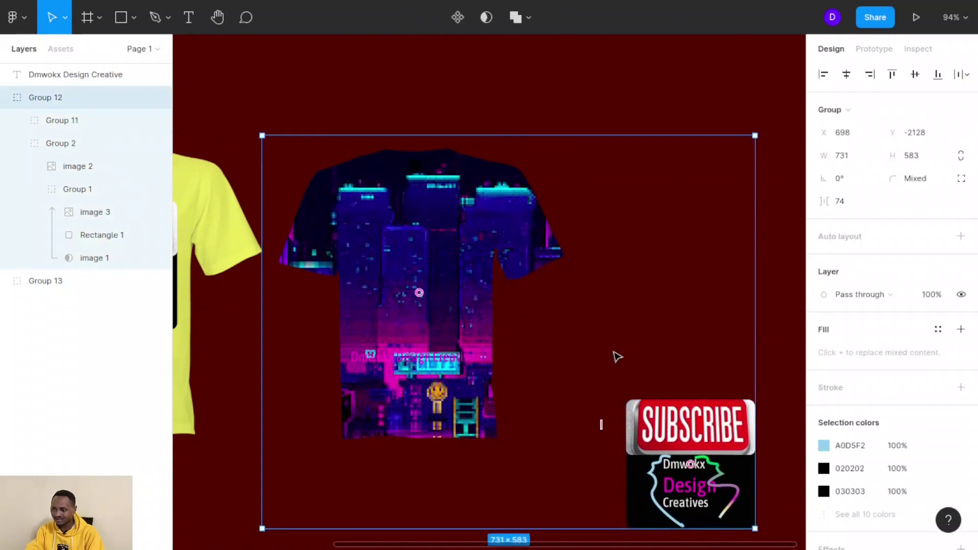
{"action": "left_click", "coordinate": [618, 357]}
{"action": "left_click_drag", "start_coordinate": [671, 405], "coordinate": [716, 383]}
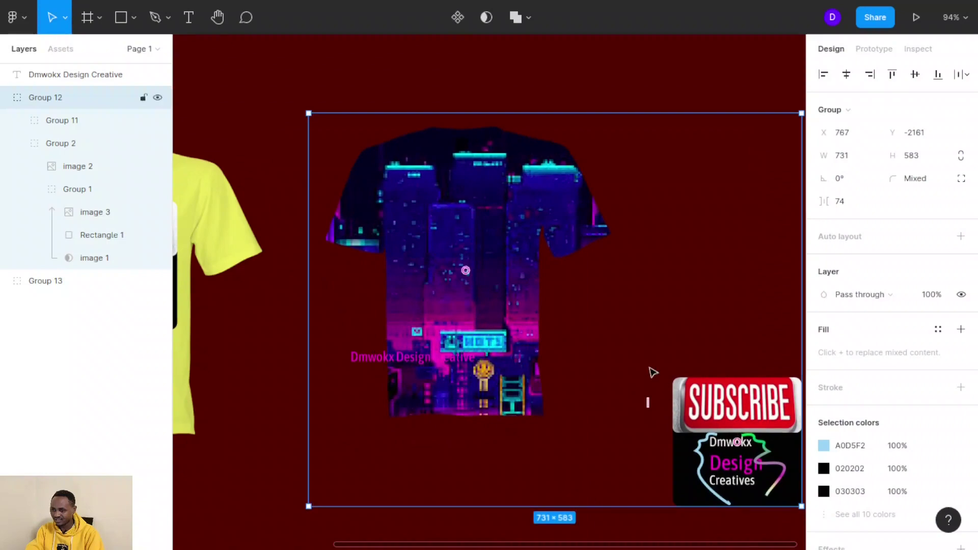
{"action": "left_click_drag", "start_coordinate": [408, 371], "coordinate": [369, 270]}
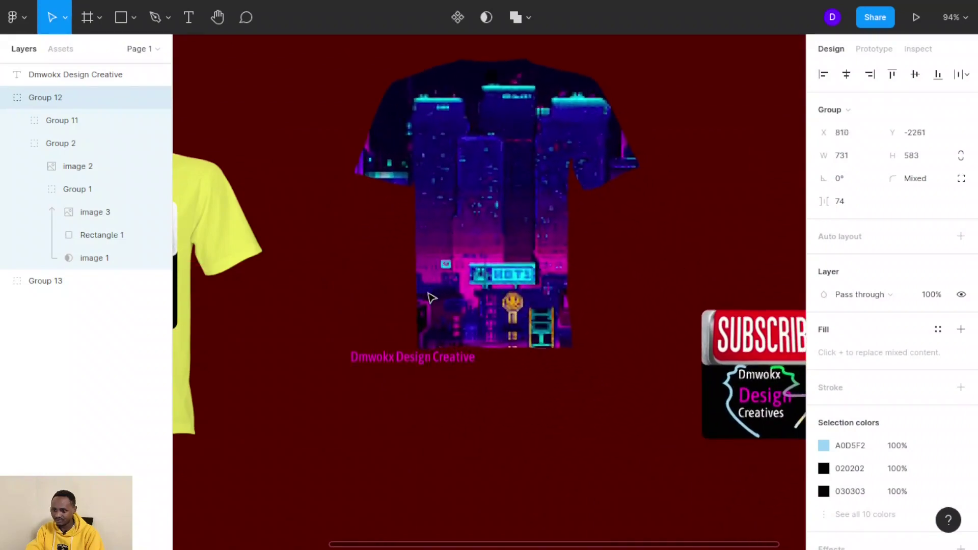
{"action": "left_click", "coordinate": [397, 359]}
{"action": "key", "text": "Delete"}
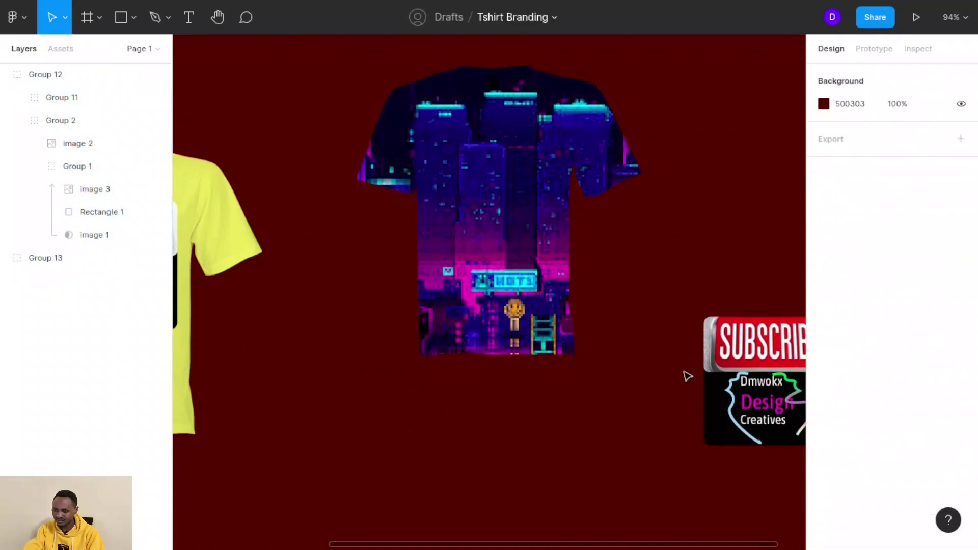
{"action": "left_click", "coordinate": [746, 390]}
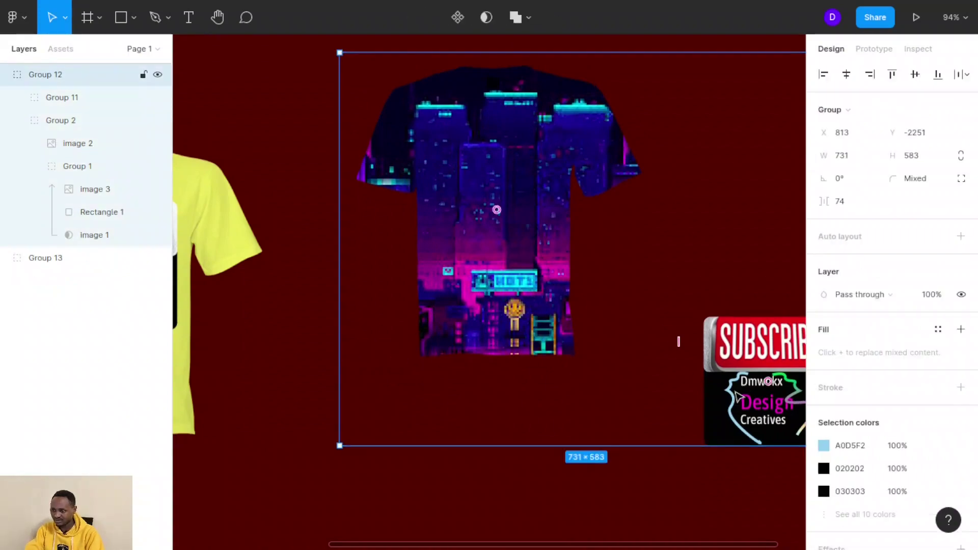
{"action": "key", "text": "Delete"}
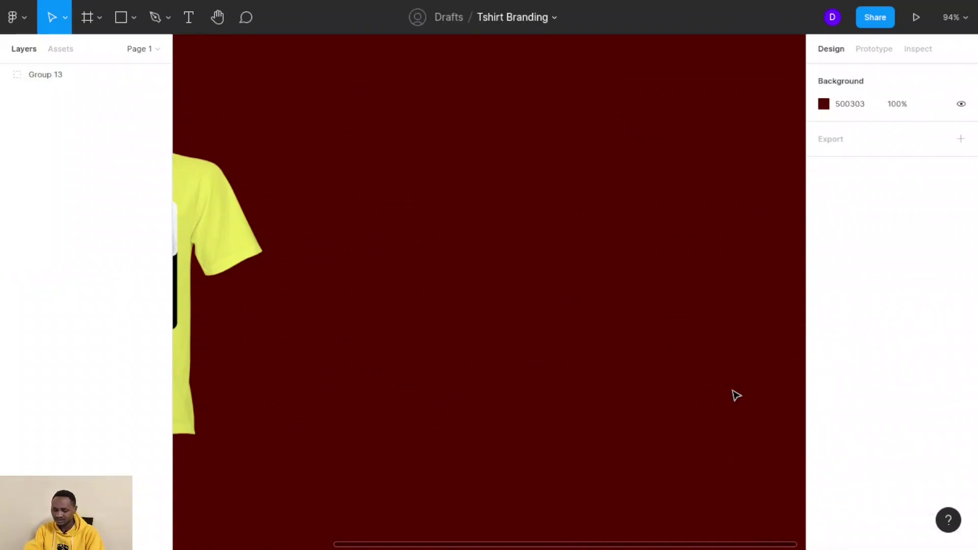
{"action": "key", "text": "ctrl+z"}
Delete only the Subscribe logo group nested inside the patterned T-shirt's group.
{"action": "scroll", "coordinate": [713, 367], "scroll_direction": "right", "scroll_amount": 3}
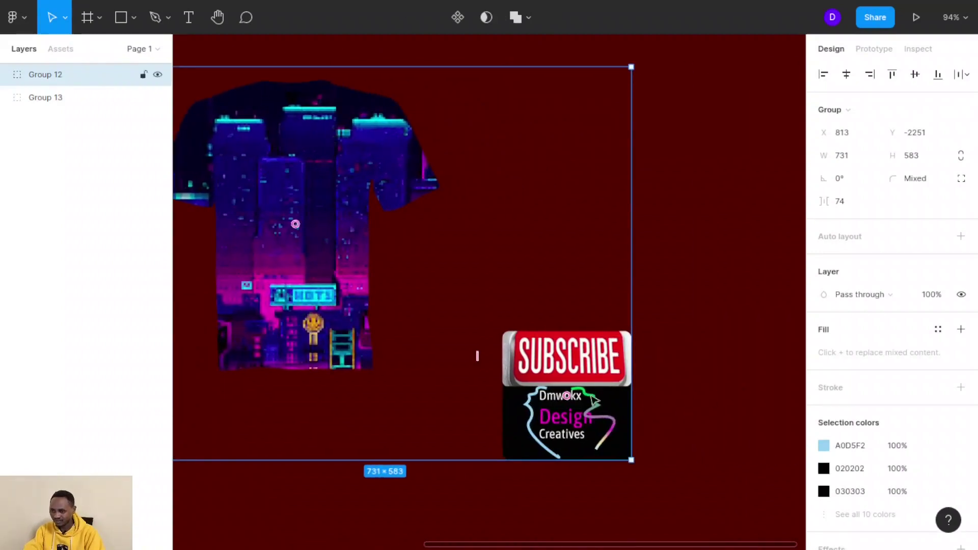
{"action": "double_click", "coordinate": [567, 395]}
{"action": "key", "text": "Delete"}
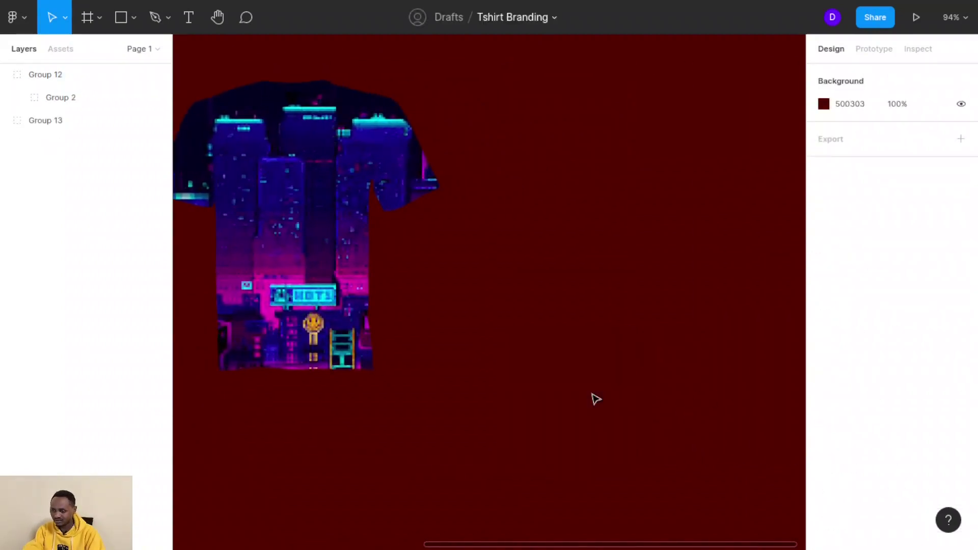
Group the neon-patterned T-shirt and move it farther from the yellow T-shirt, to about X 1002, Y -2136.
{"action": "scroll", "coordinate": [527, 303], "scroll_direction": "left", "scroll_amount": 3}
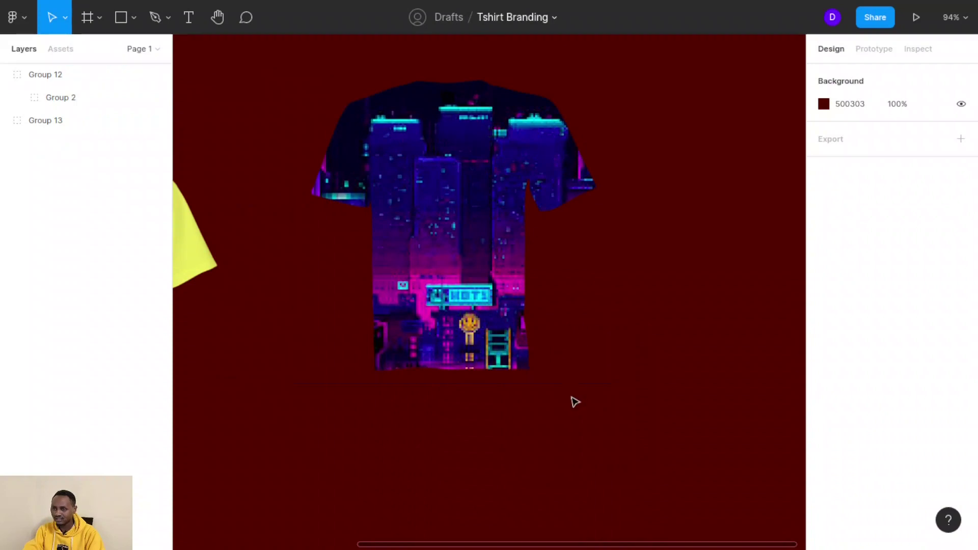
{"action": "left_click_drag", "start_coordinate": [568, 407], "coordinate": [313, 80]}
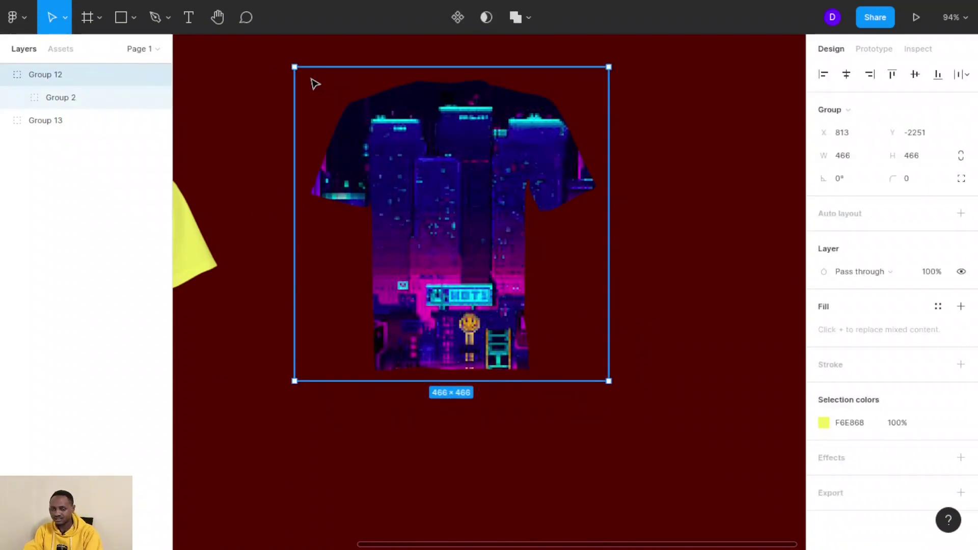
{"action": "key", "text": "ctrl+g"}
{"action": "left_click_drag", "start_coordinate": [462, 300], "coordinate": [545, 256]}
{"action": "scroll", "coordinate": [549, 258], "scroll_direction": "right", "scroll_amount": 3}
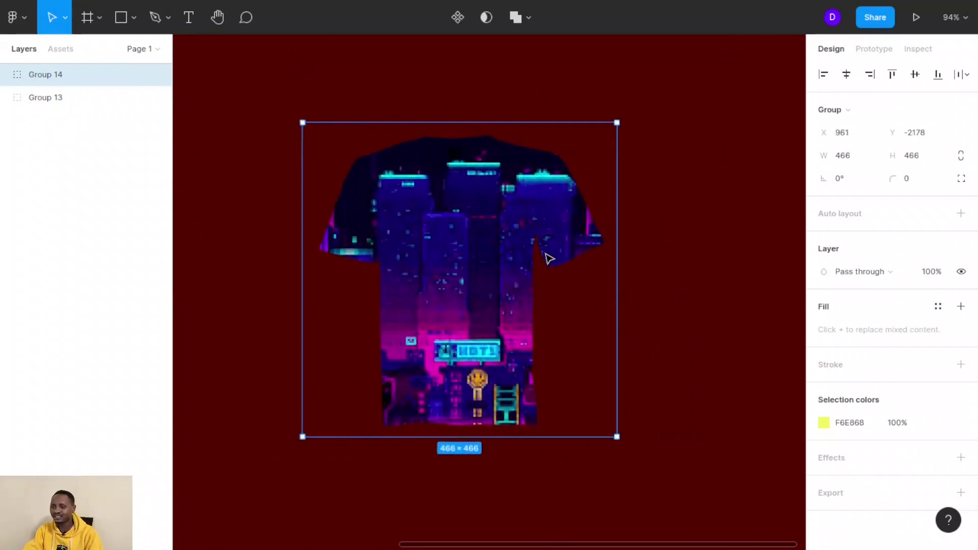
{"action": "left_click_drag", "start_coordinate": [549, 257], "coordinate": [578, 288]}
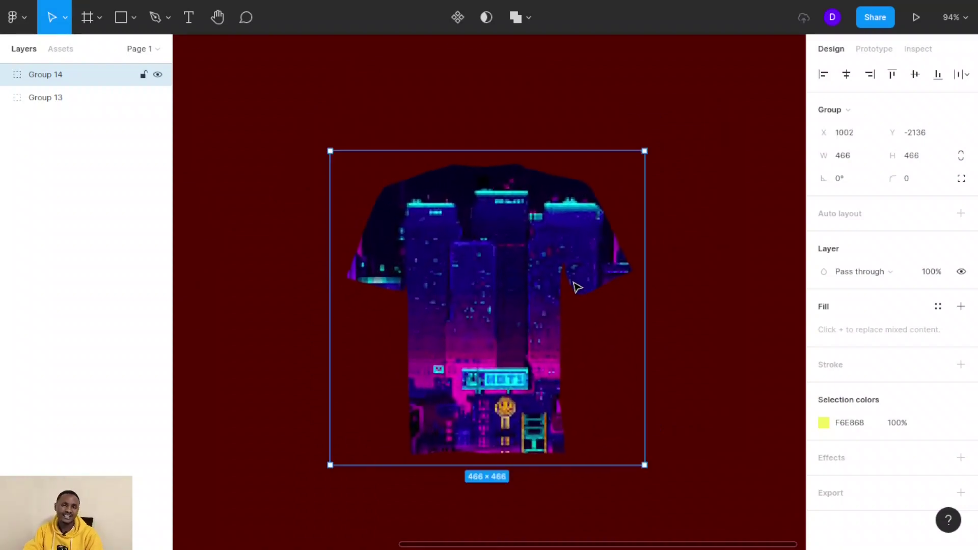